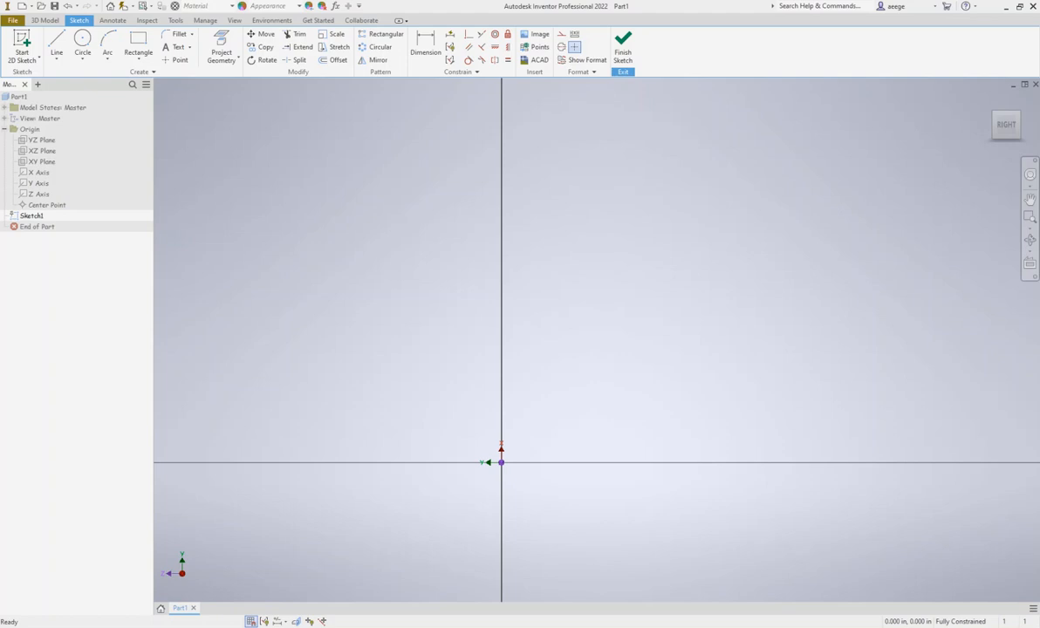
Draw a 3.1 in horizontal line from the origin toward the left along the horizontal axis
left_click(57, 42)
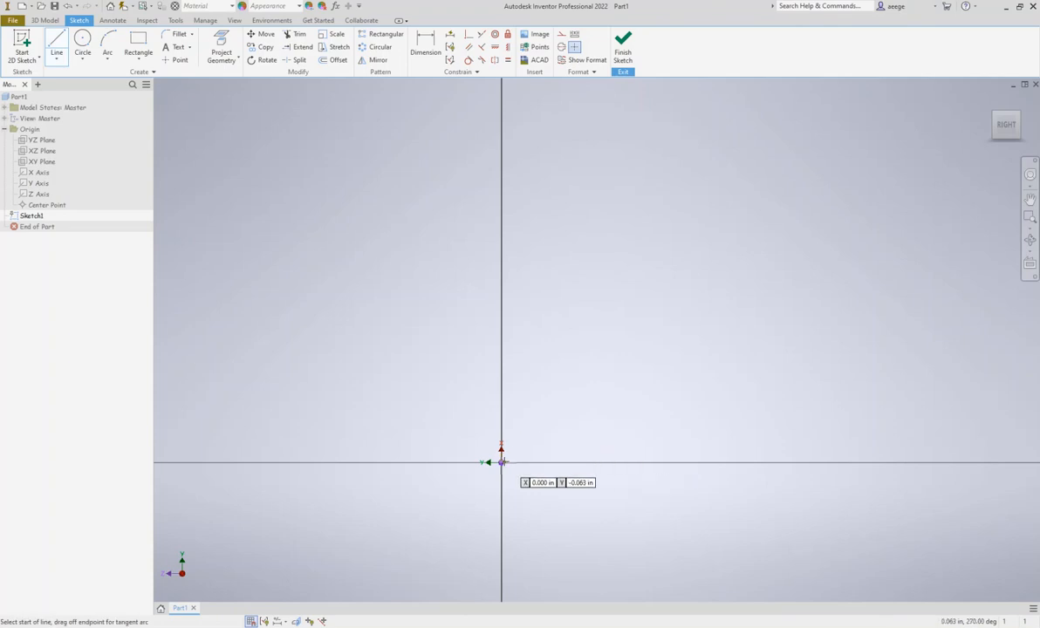
left_click(501, 462)
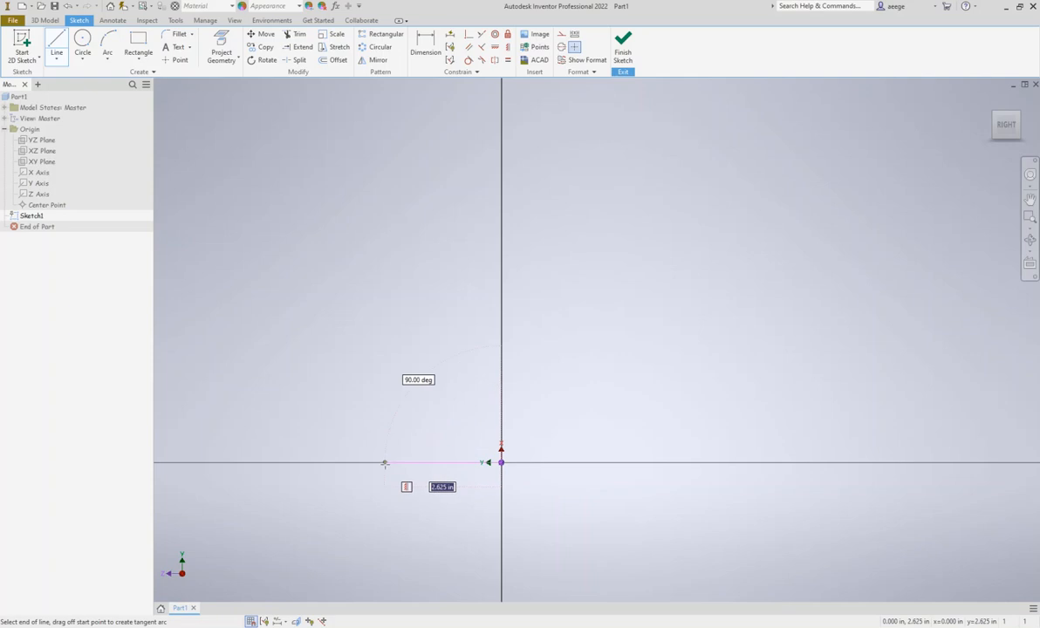
type("3.1")
key("Return")
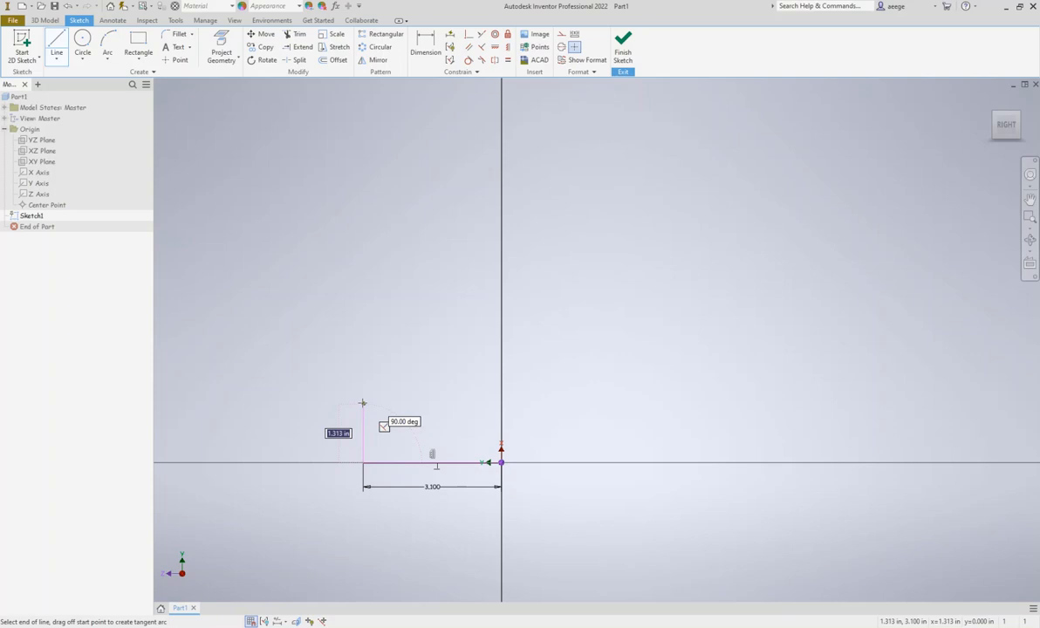
Draw a 1.57 in vertical line upward from the left end of the base line
type("1.57")
key("Tab")
key("Return")
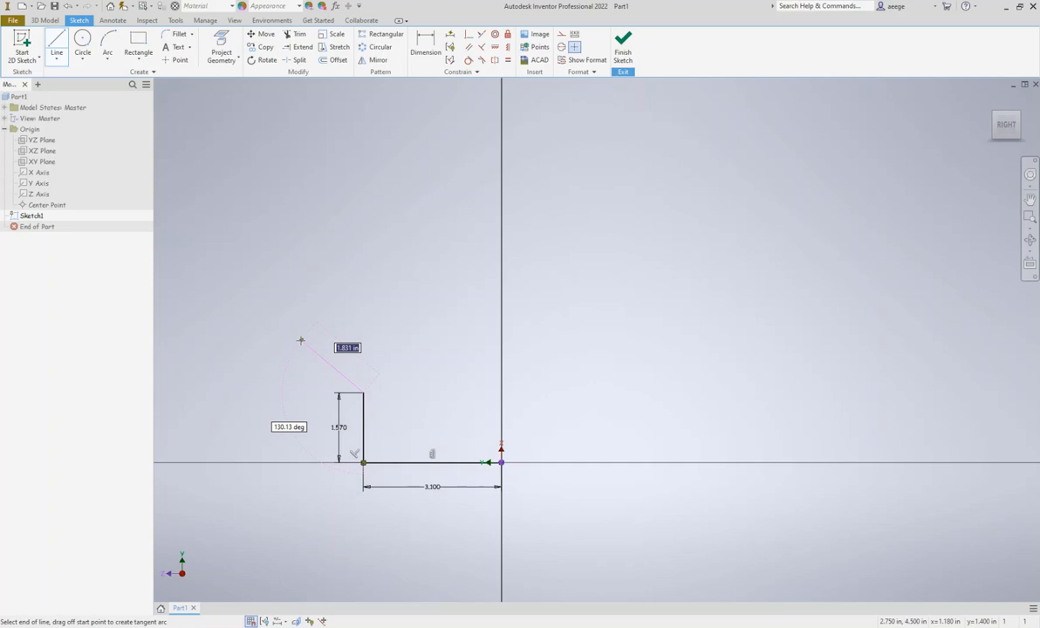
Continue the profile with a 1.95 in line slanting up and outward at 135° to the vertical line
key("Tab")
type("135")
key("Tab")
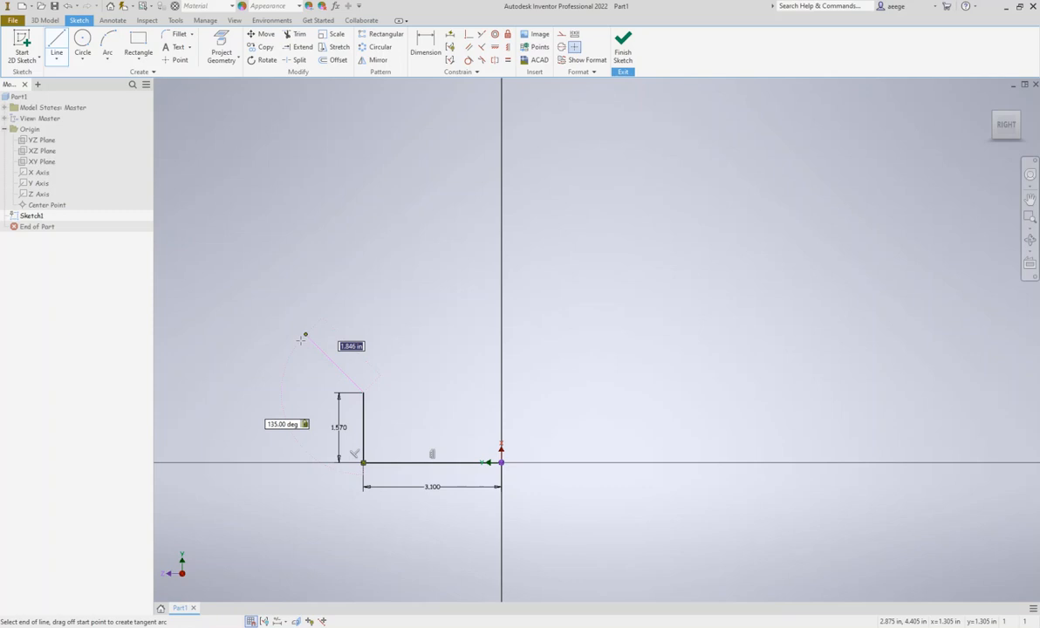
type("1.95")
key("Tab")
key("Return")
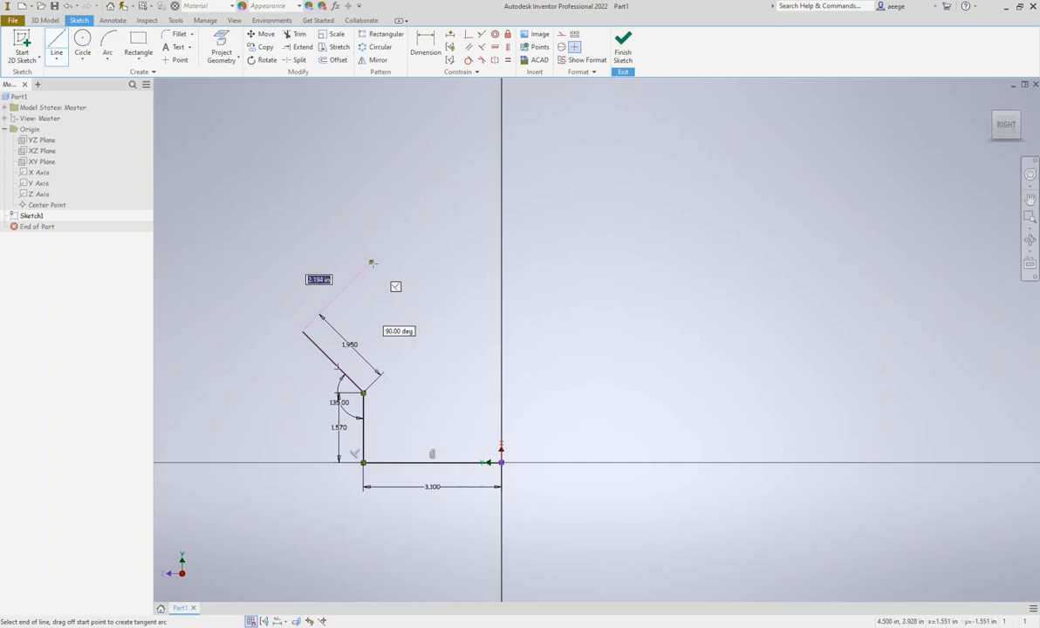
Add a 2.92 in line perpendicular to the slanted one and a short perpendicular line about 0.23 in long at its end
type("2.92")
key("Return")
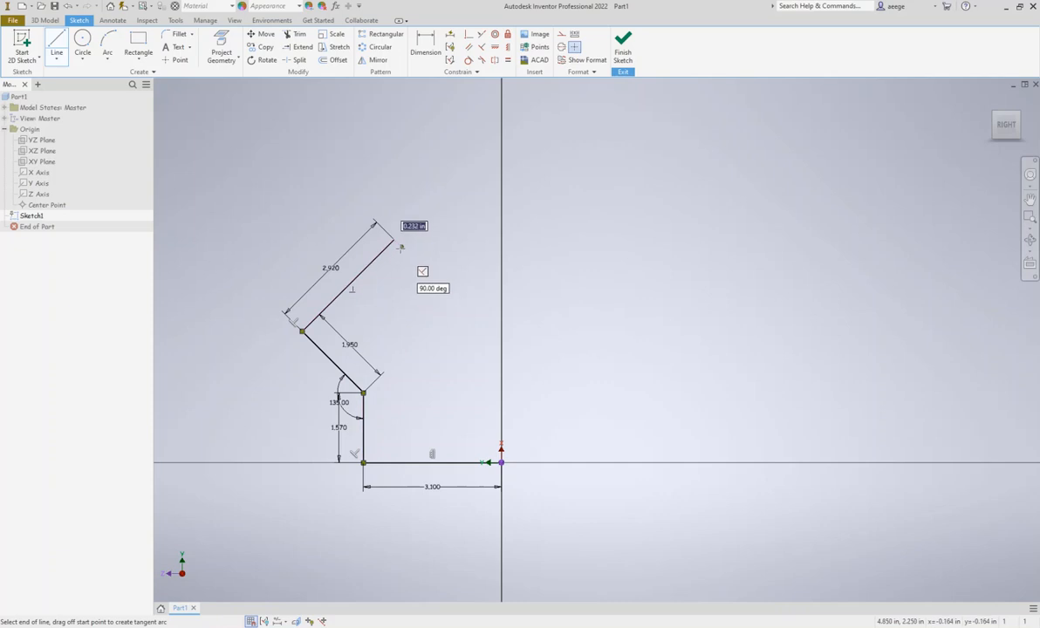
left_click(400, 248)
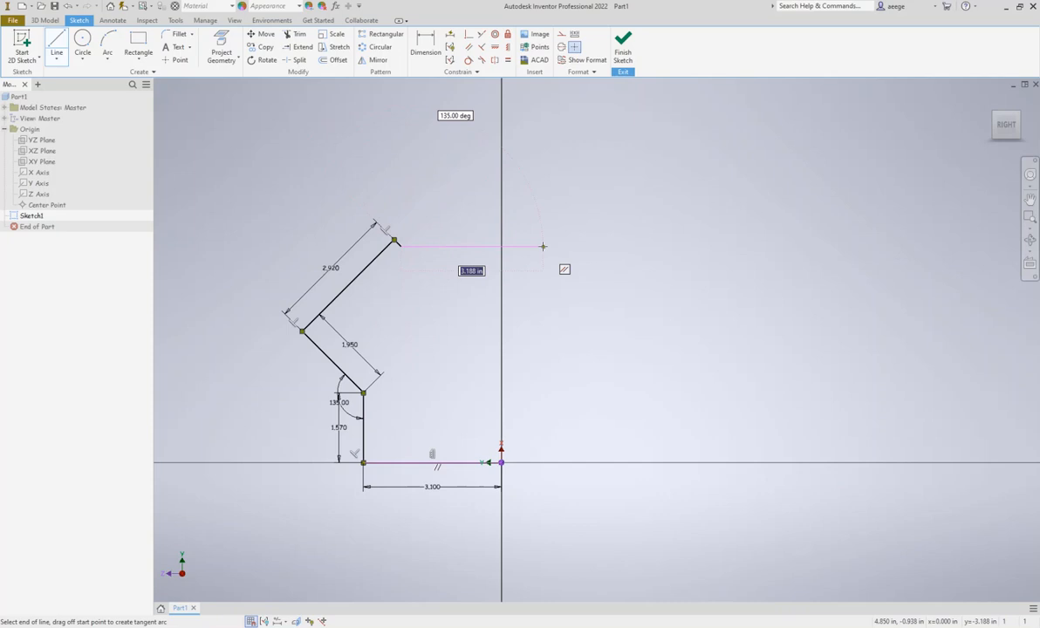
Draw a 3.3 in horizontal top line from the short line's end, parallel to the base line
type("3.3")
key("Tab")
key("Return")
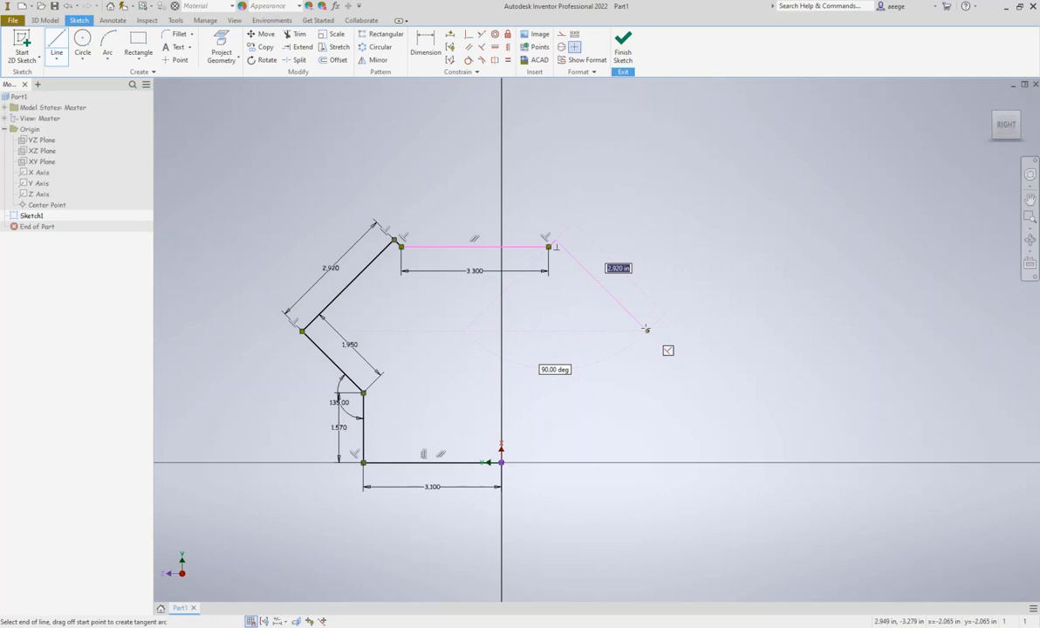
Close the profile's right side with a short line, slanted lines about 2.92 and 2.11 in long, a vertical line, and a base line to the origin
left_click(647, 330)
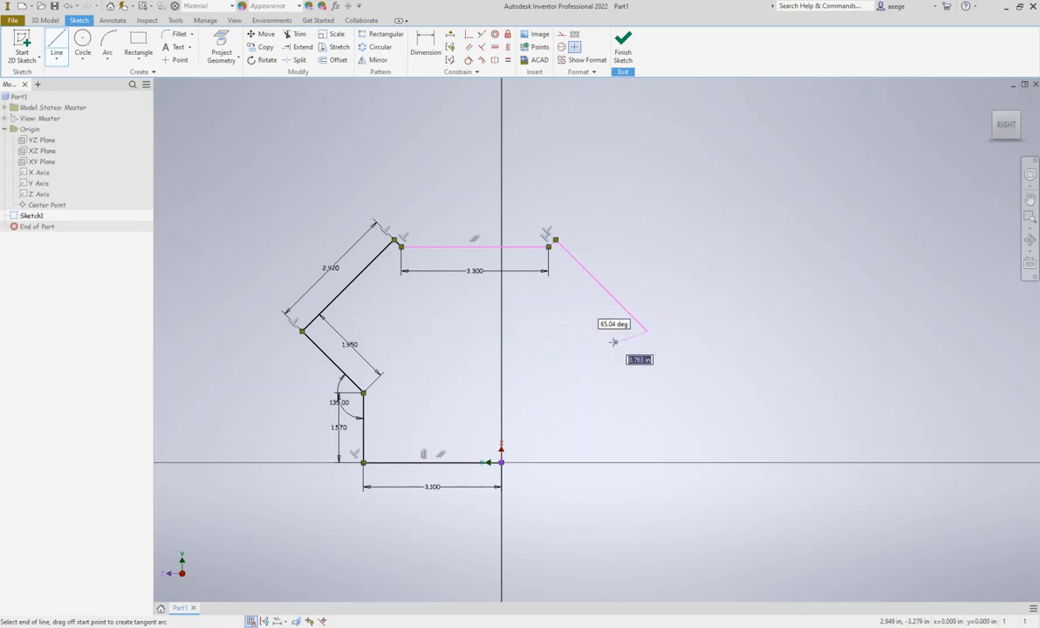
left_click(576, 394)
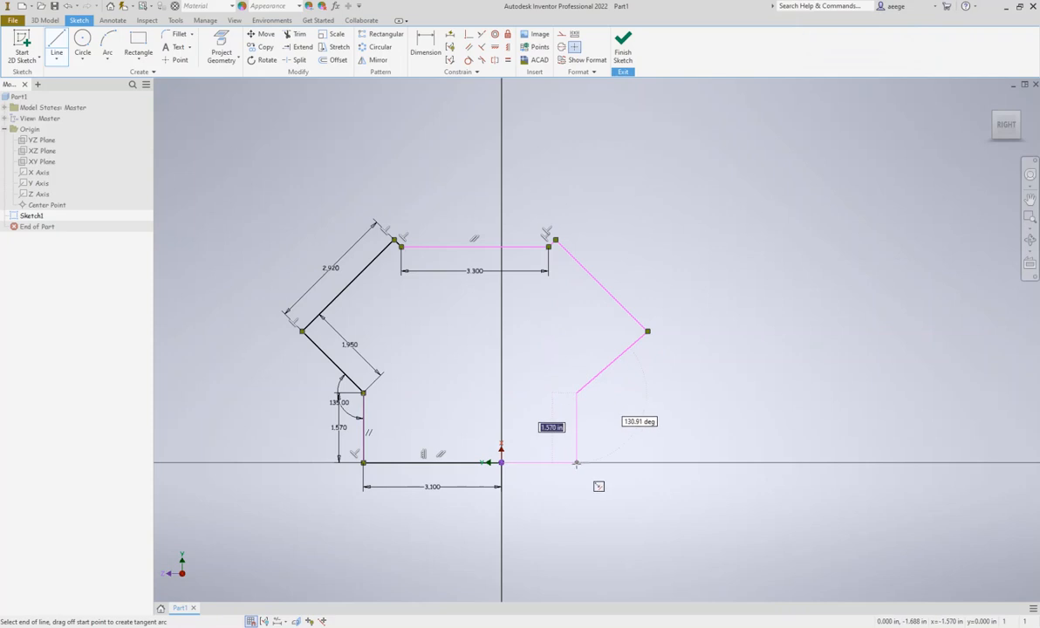
left_click(576, 462)
left_click(500, 463)
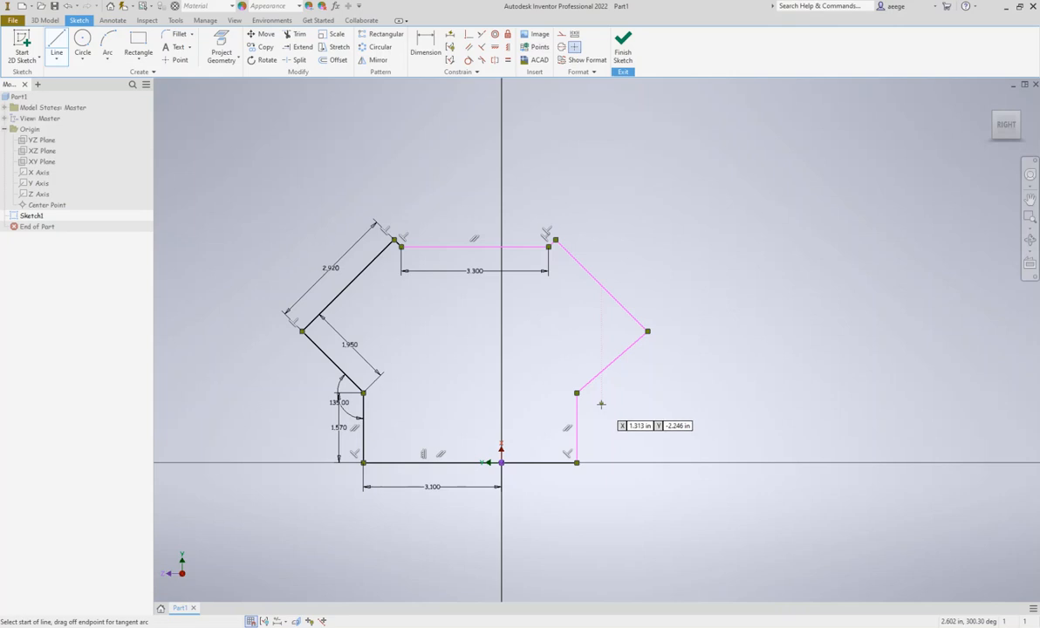
Draw a 1.65 in line along the top edge from its right end to its midpoint, and a vertical helper line down to the base
left_click(83, 40)
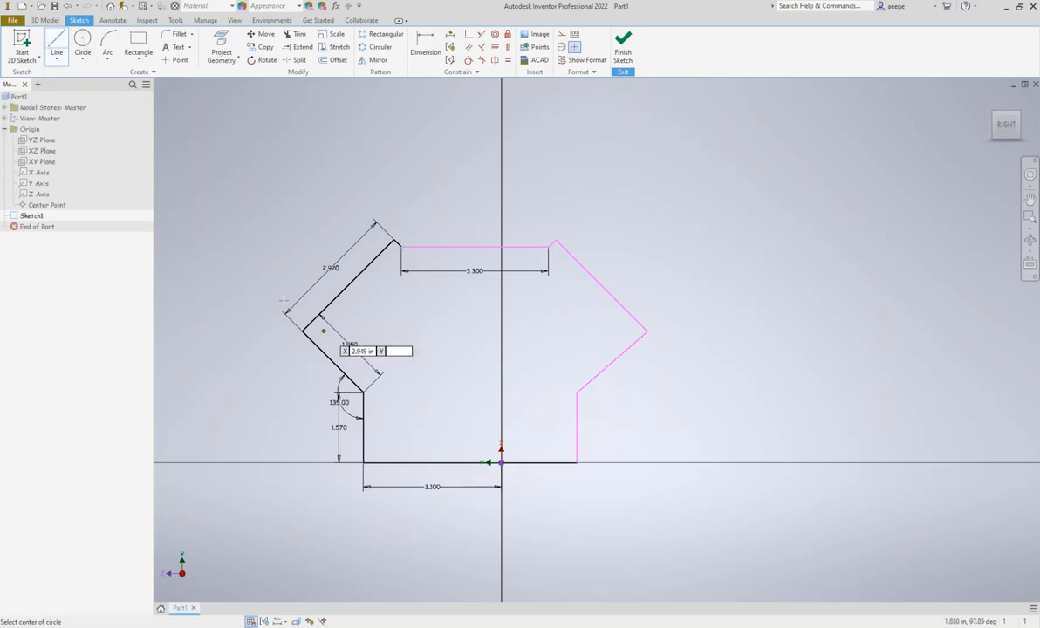
left_click(56, 40)
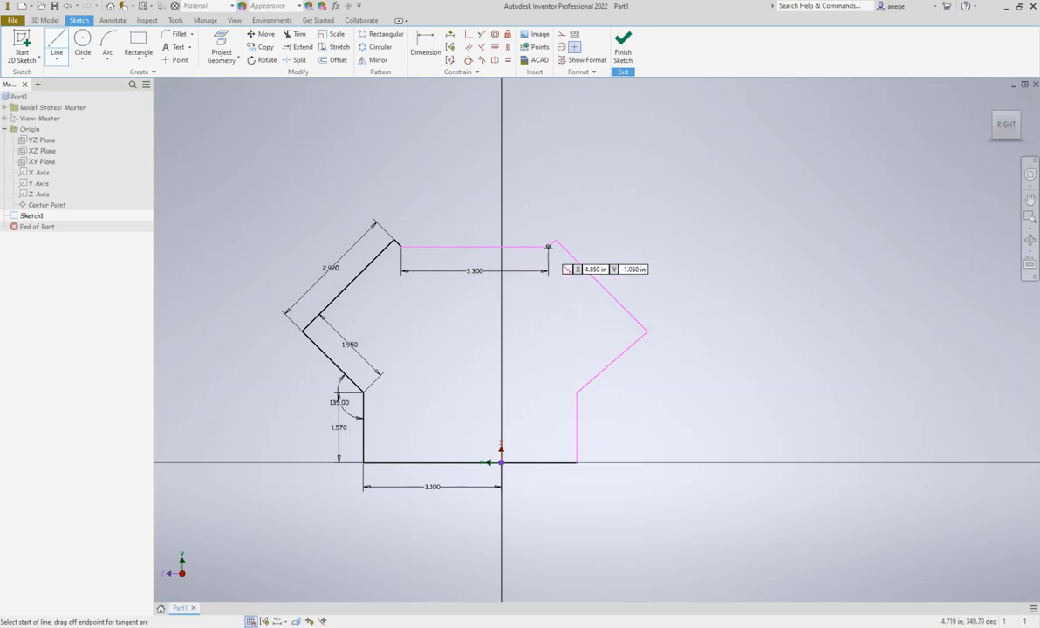
left_click(547, 248)
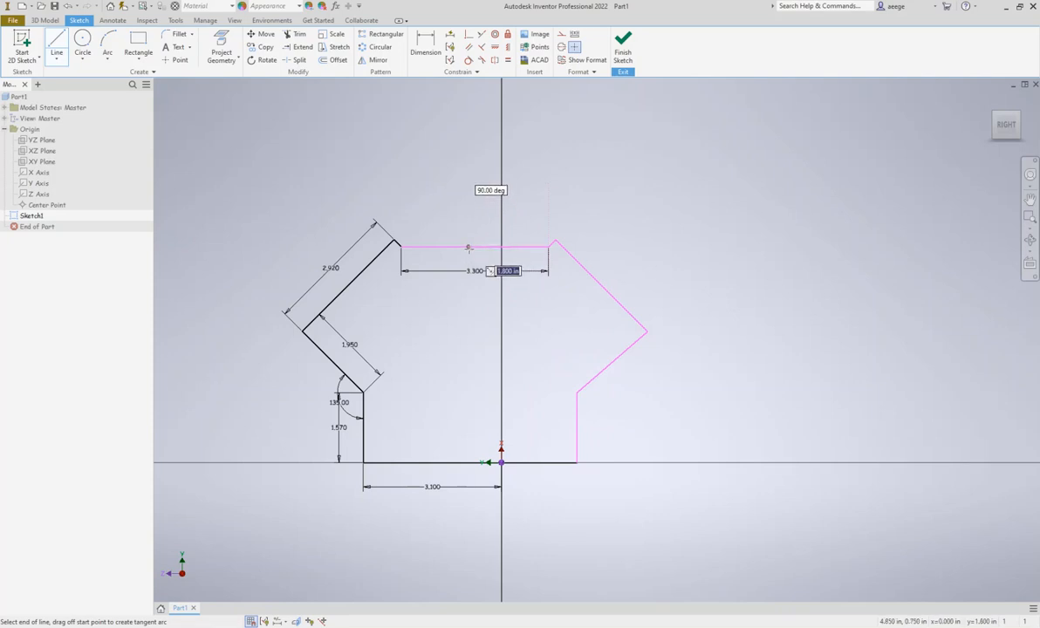
type("1.65")
key("Return")
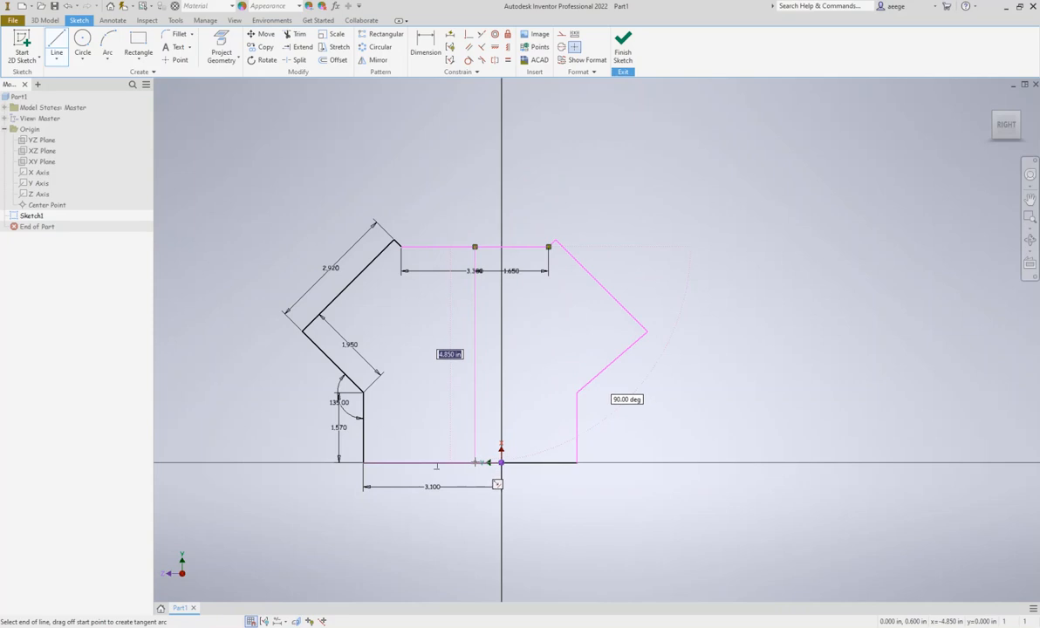
left_click(475, 462)
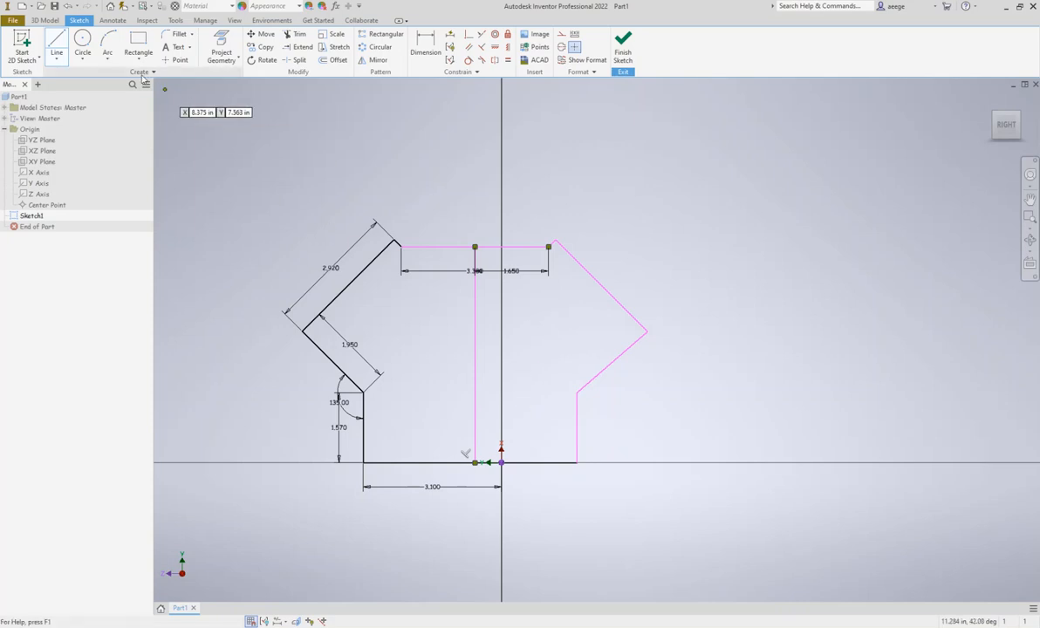
Draw a 0.47 in diameter circle centered on the vertical helper line just above the base line
left_click(82, 41)
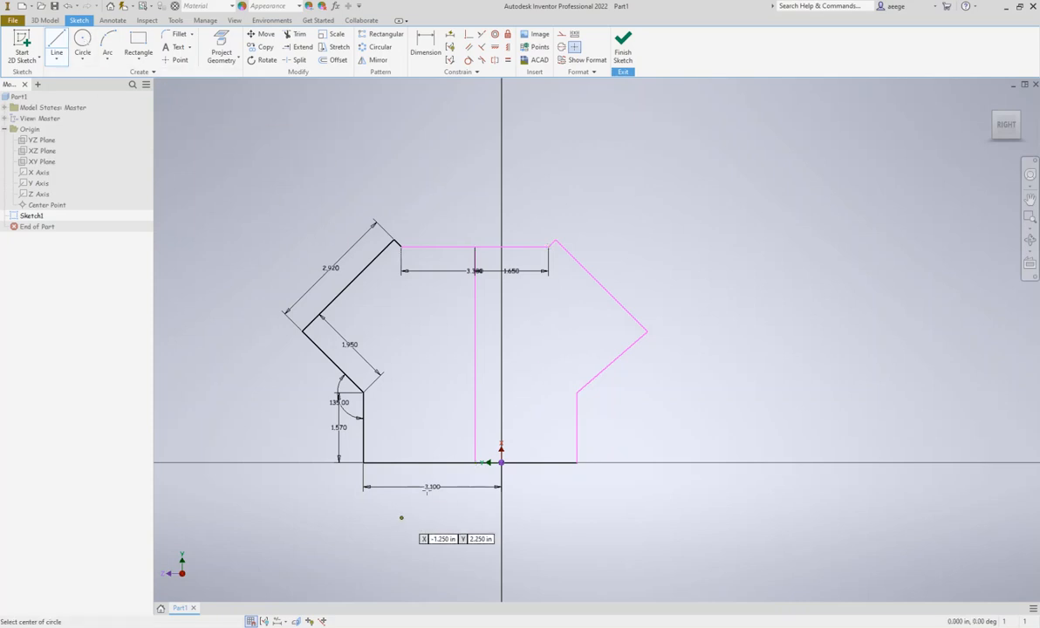
left_click(475, 459)
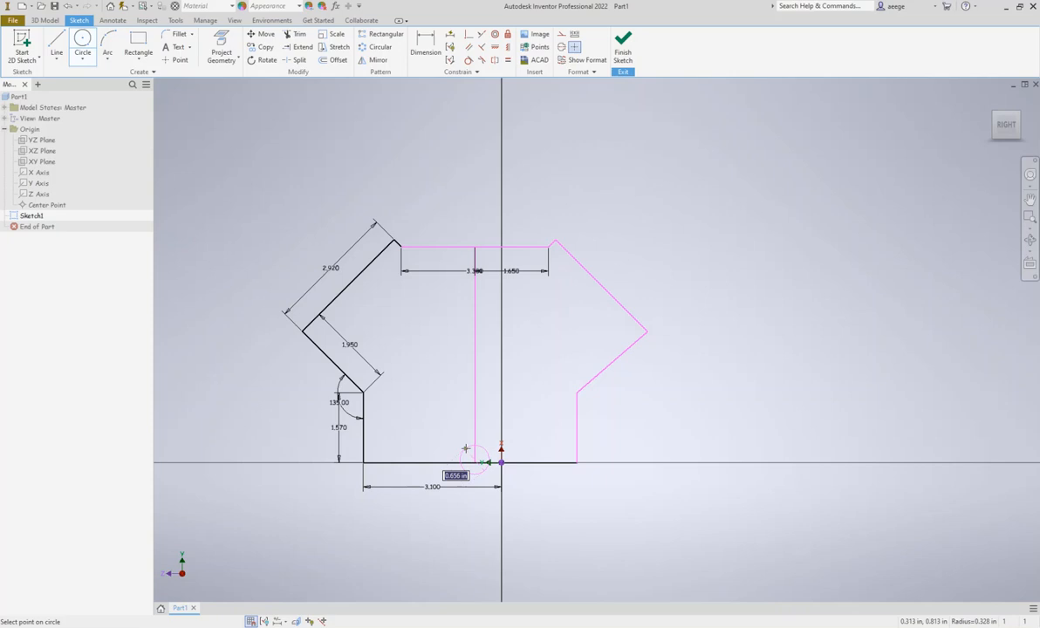
type("47")
type(".")
key("Return")
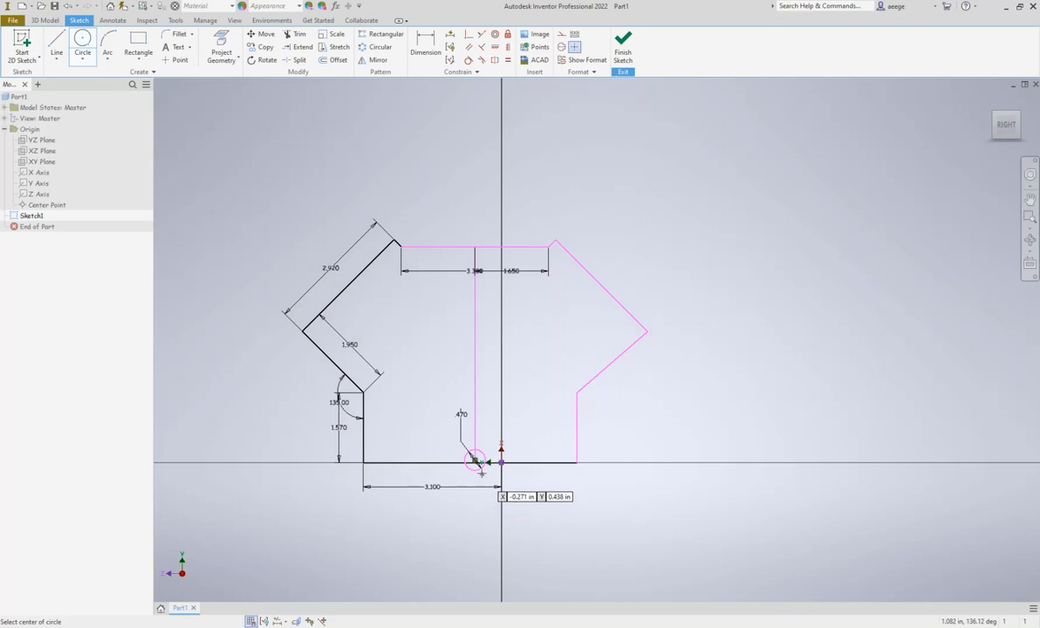
Trim the circle's lower part and the lines inside it, leaving an arched notch in the base line
scroll(480, 472, "up", 3)
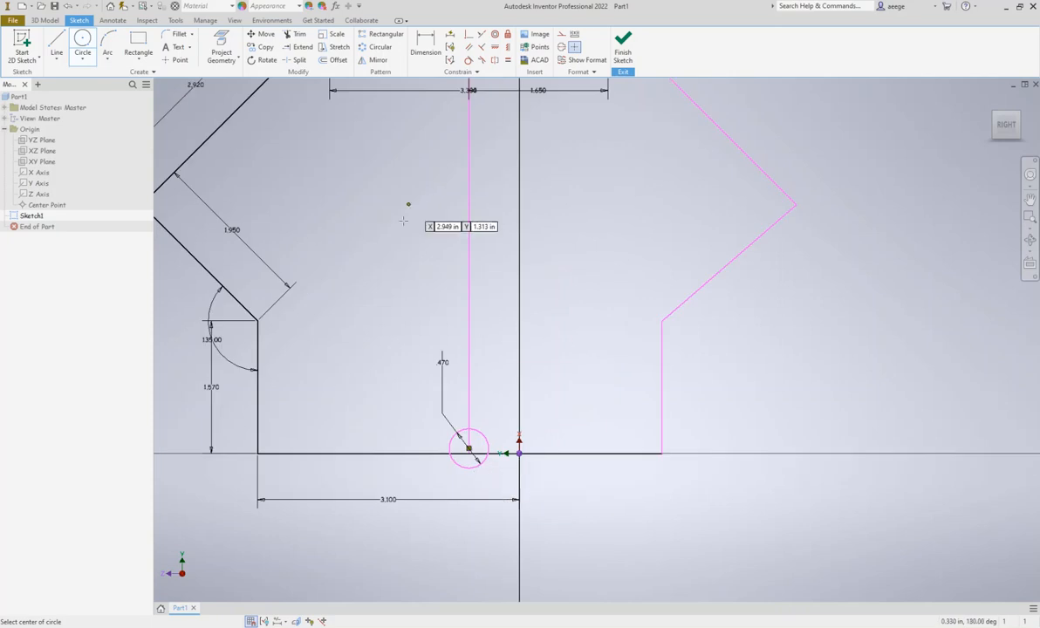
left_click(297, 36)
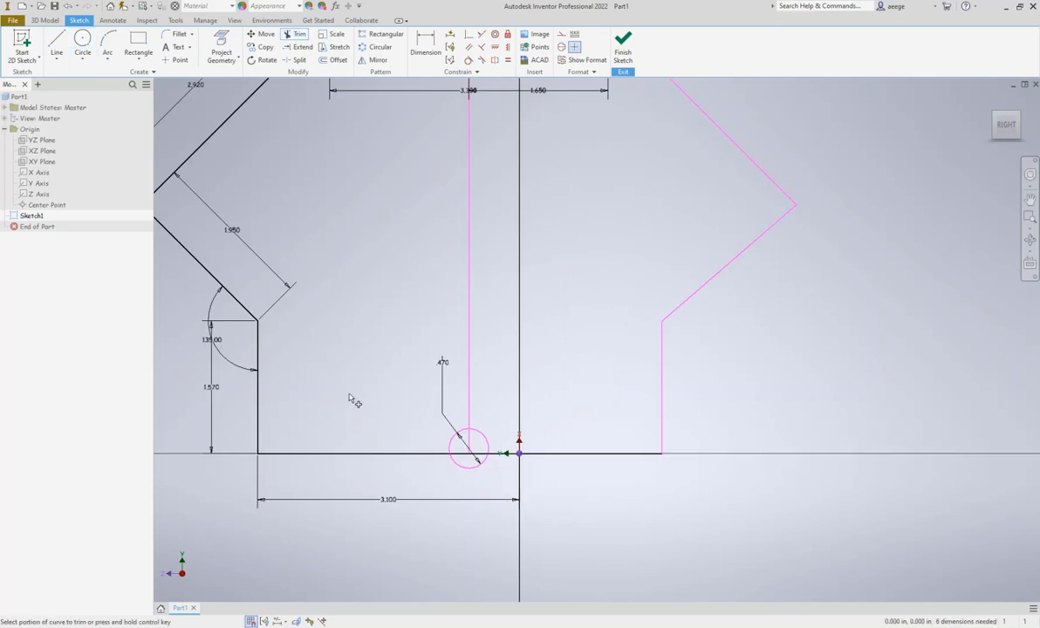
left_click(469, 465)
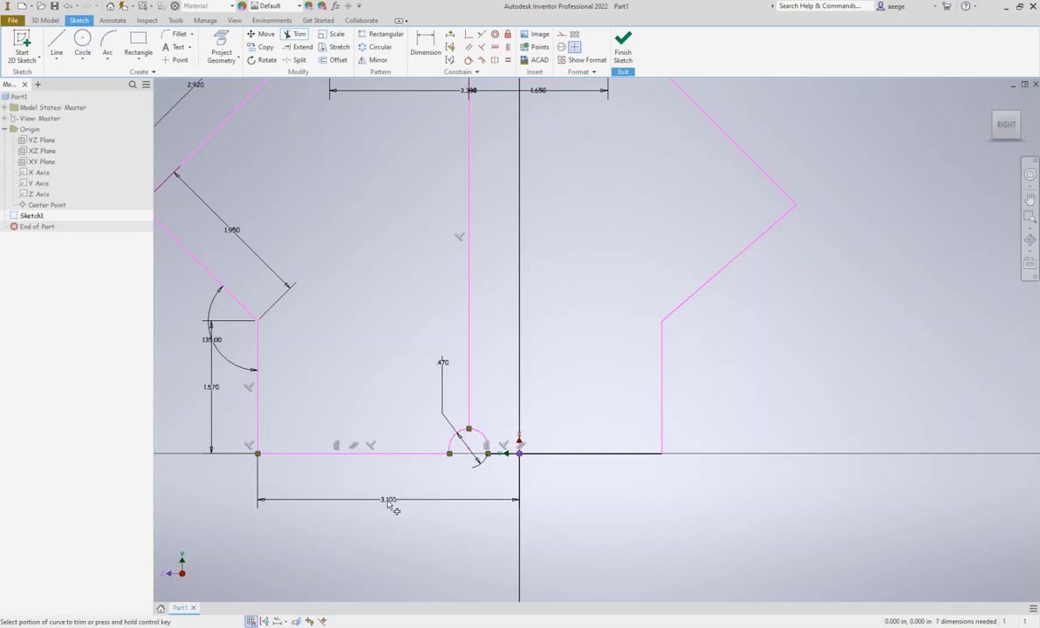
scroll(495, 387, "down", 3)
scroll(553, 359, "up", 2)
key("Escape")
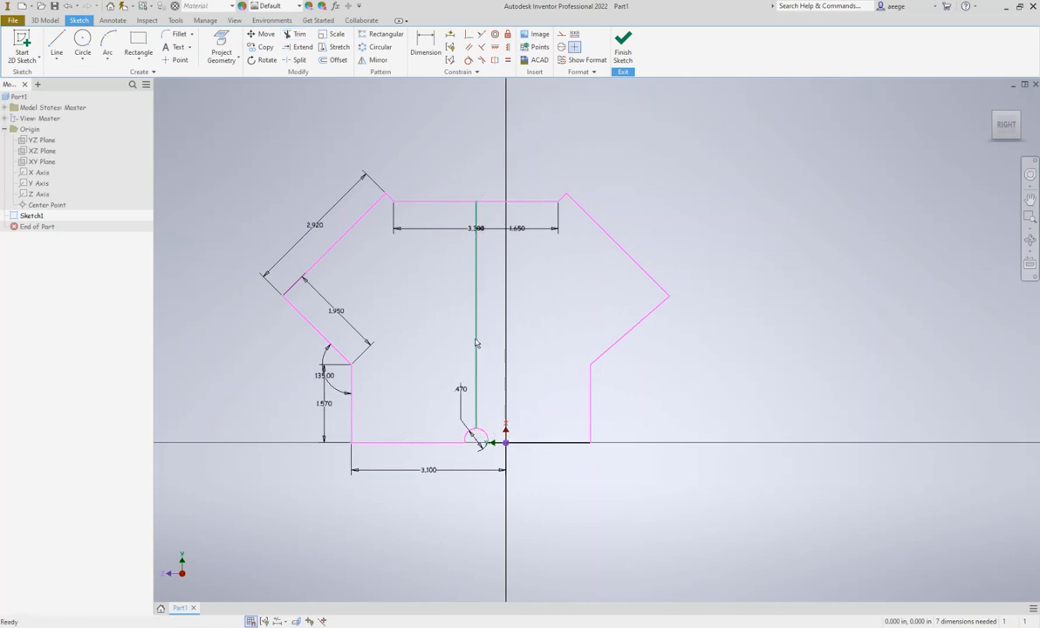
Delete the vertical helper line and finish the sketch
left_click(475, 325)
key("Delete")
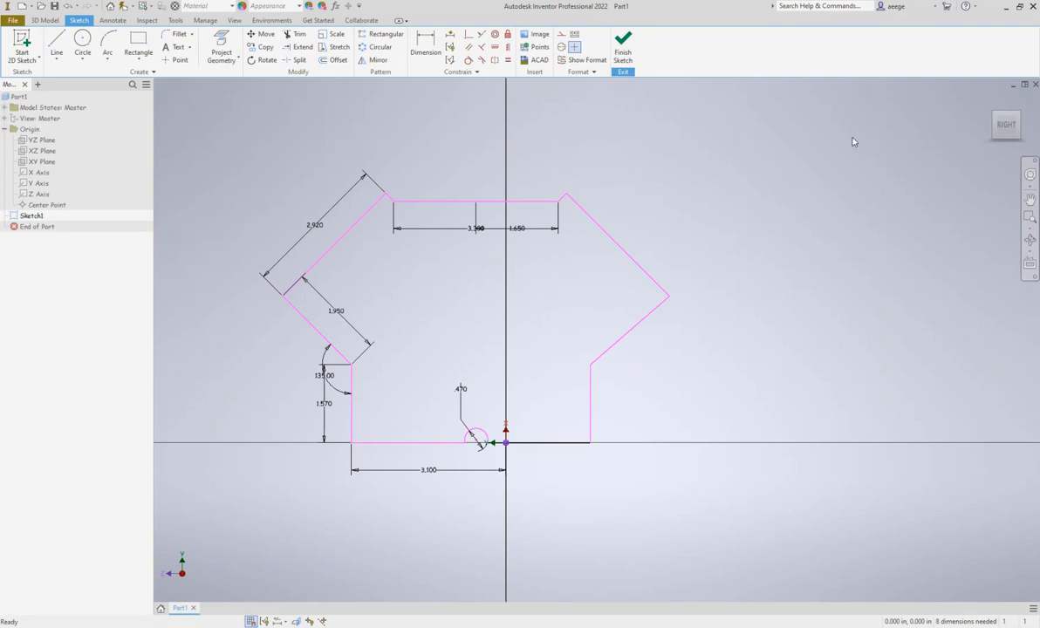
left_click(622, 53)
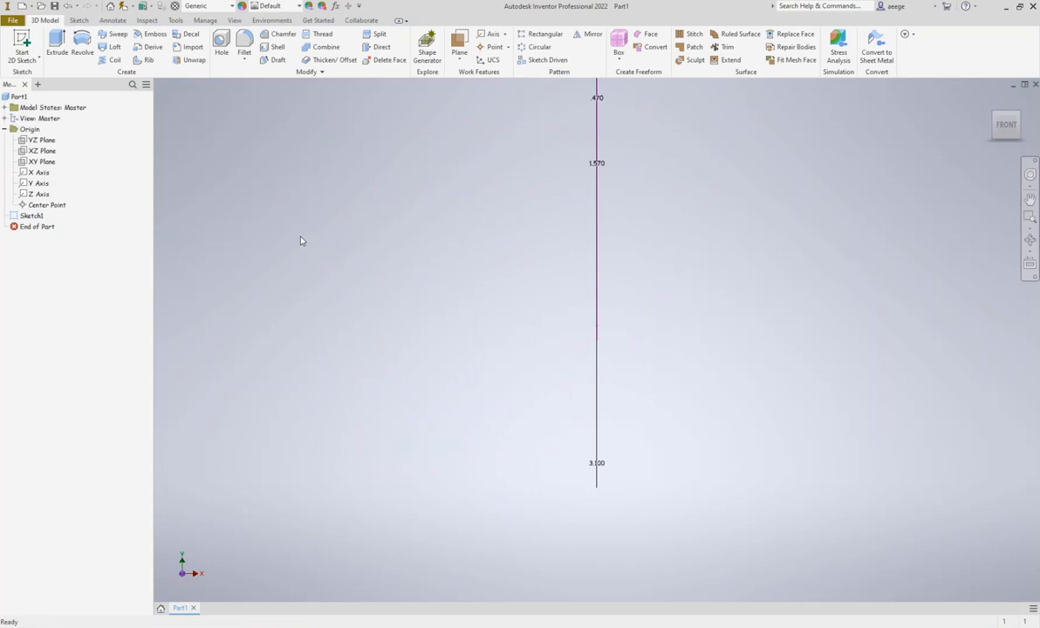
Extrude the closed profile symmetrically about the sketch plane to a distance of 11 in
left_click(57, 44)
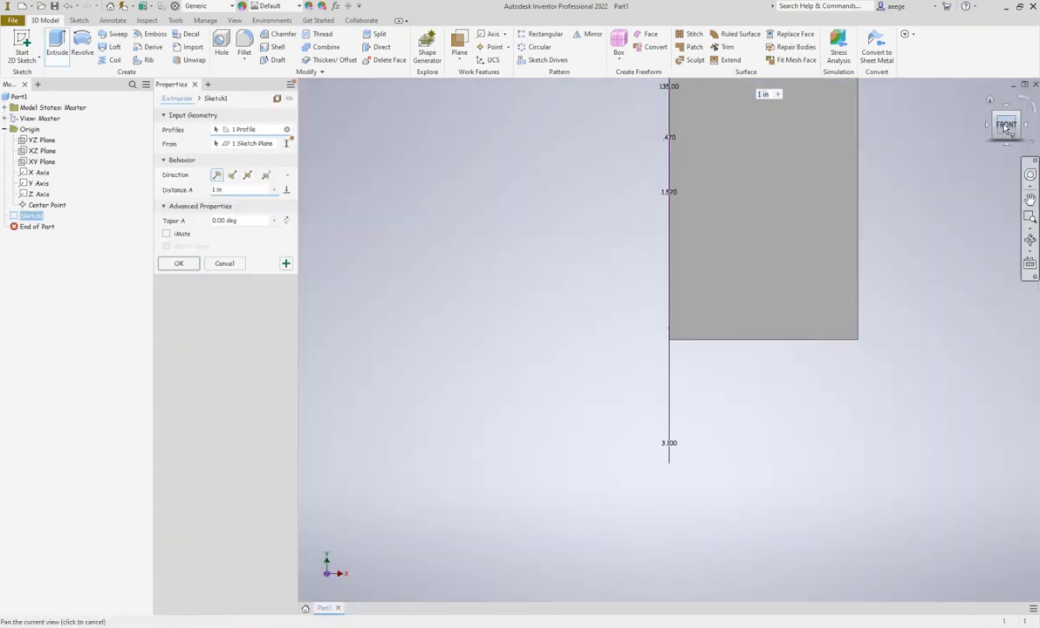
left_click(1026, 133)
left_click_drag(967, 123, 958, 139)
scroll(948, 147, "down", 2)
scroll(944, 145, "up", 4)
scroll(943, 148, "up", 3)
middle_click_drag(928, 157, 602, 417)
scroll(613, 386, "down", 3)
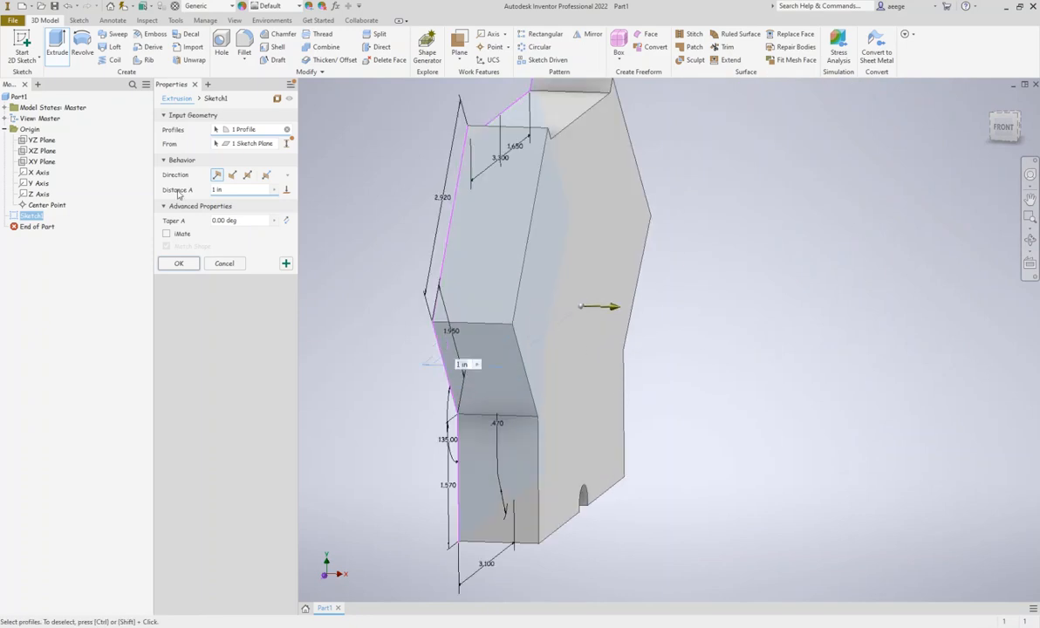
left_click(248, 174)
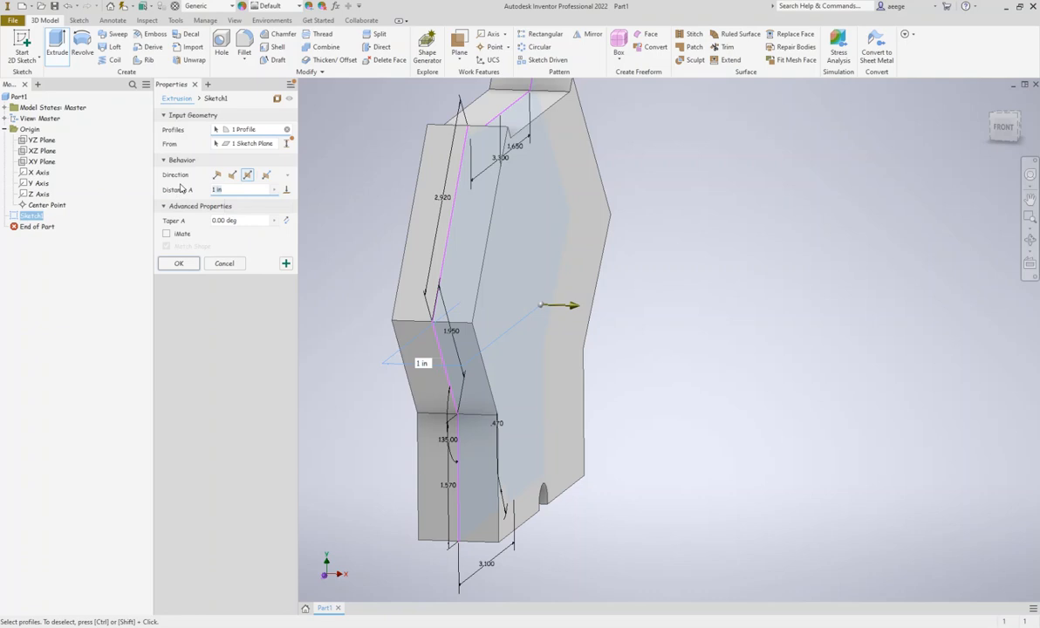
type("11")
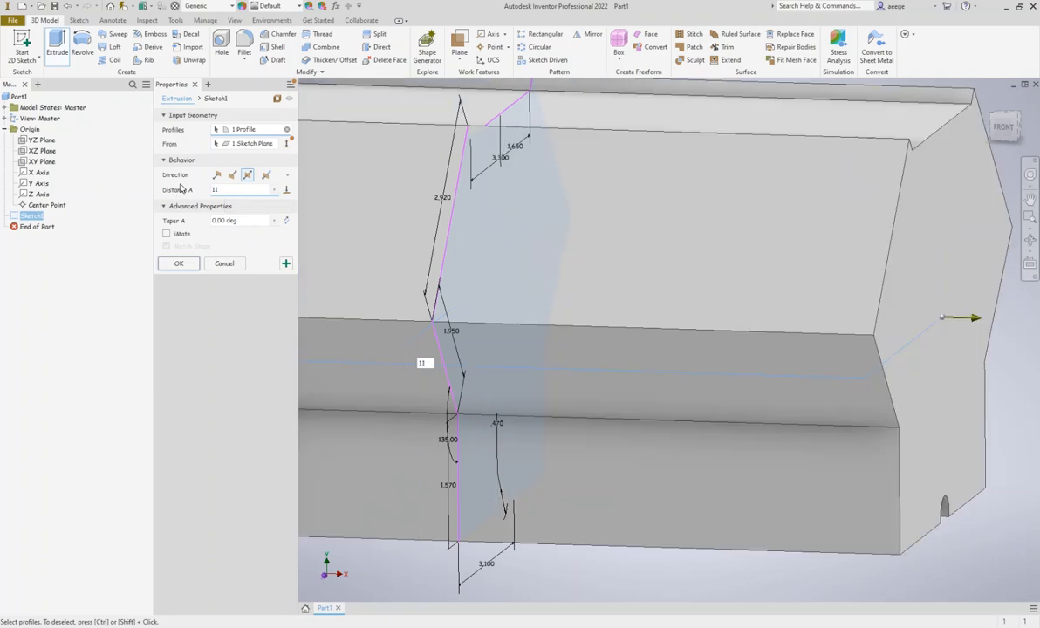
left_click(181, 265)
scroll(478, 246, "down", 5)
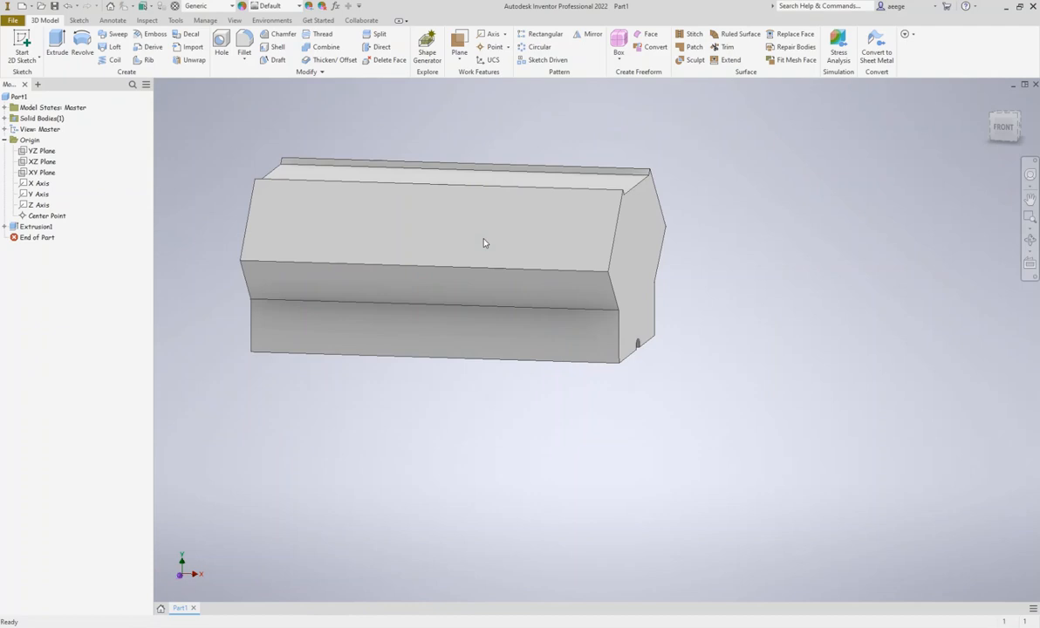
Start a new sketch on the large upper slanted front face of the extruded block
middle_click_drag(472, 249, 448, 294)
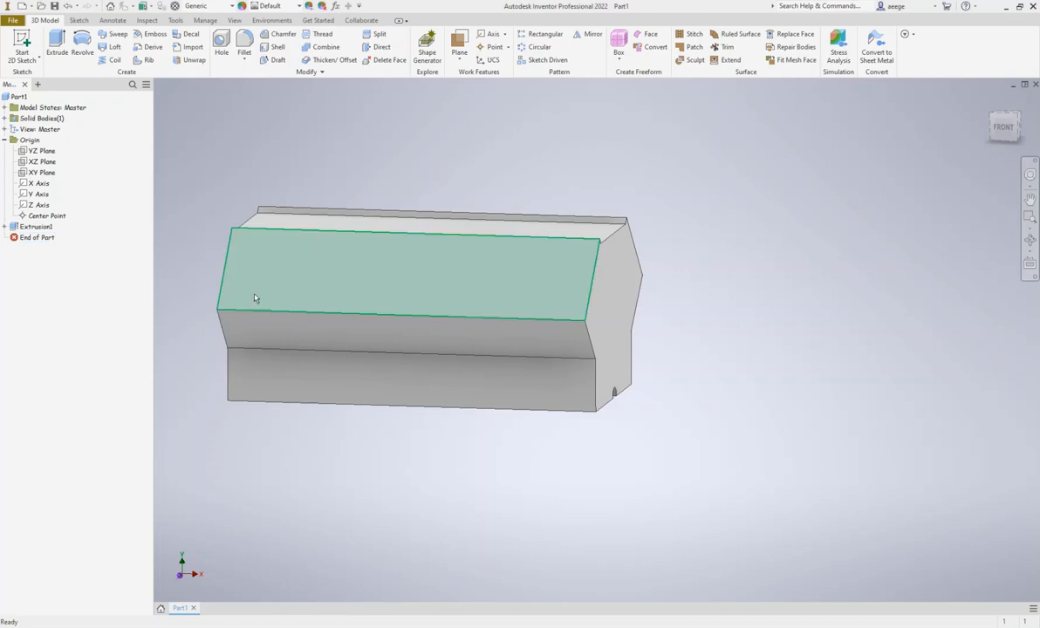
left_click(435, 276)
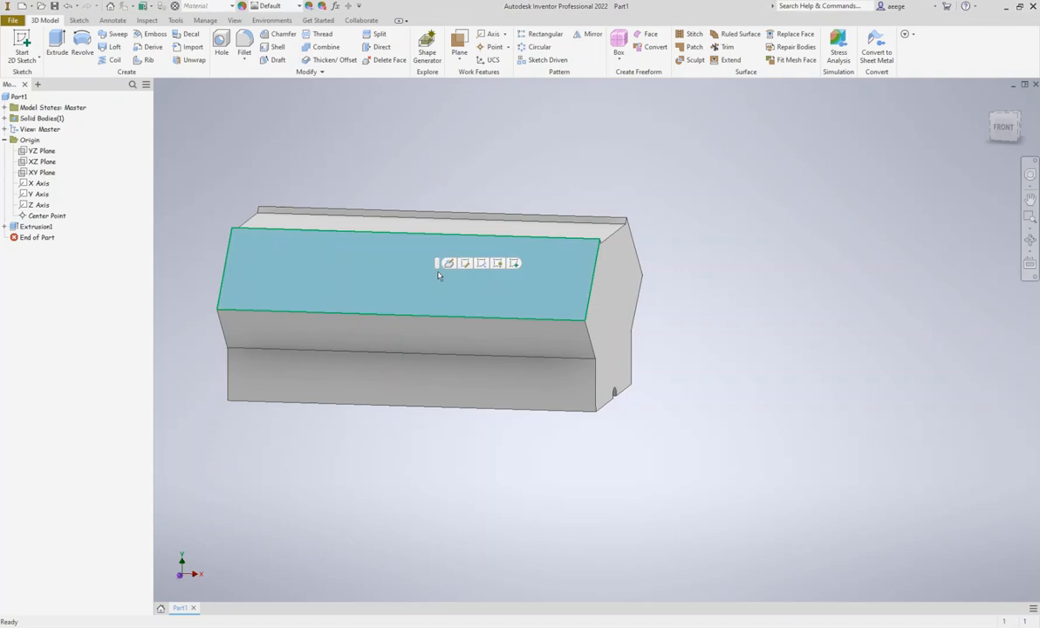
left_click(514, 263)
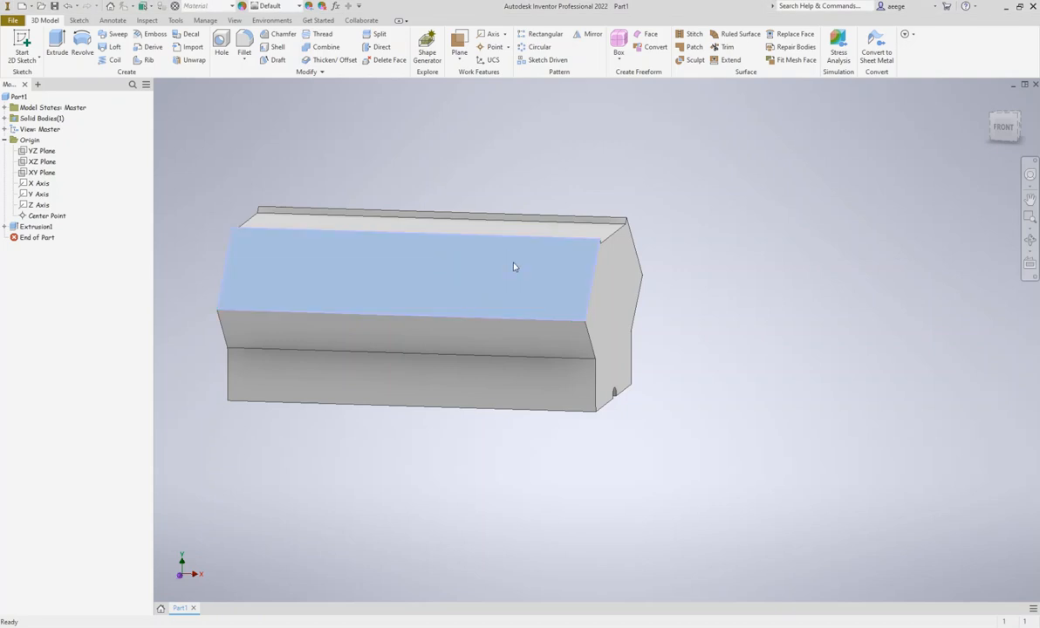
middle_click_drag(630, 325, 517, 298)
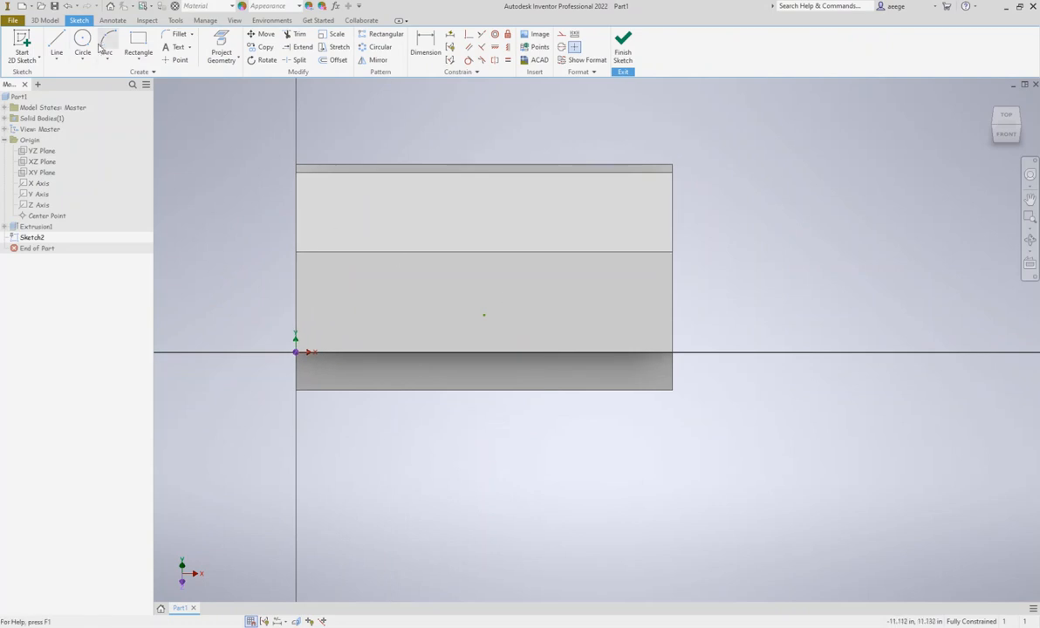
Sketch an 11 in horizontal line across the slanted face and a vertical line about 2 in long upward from its midpoint
left_click(54, 43)
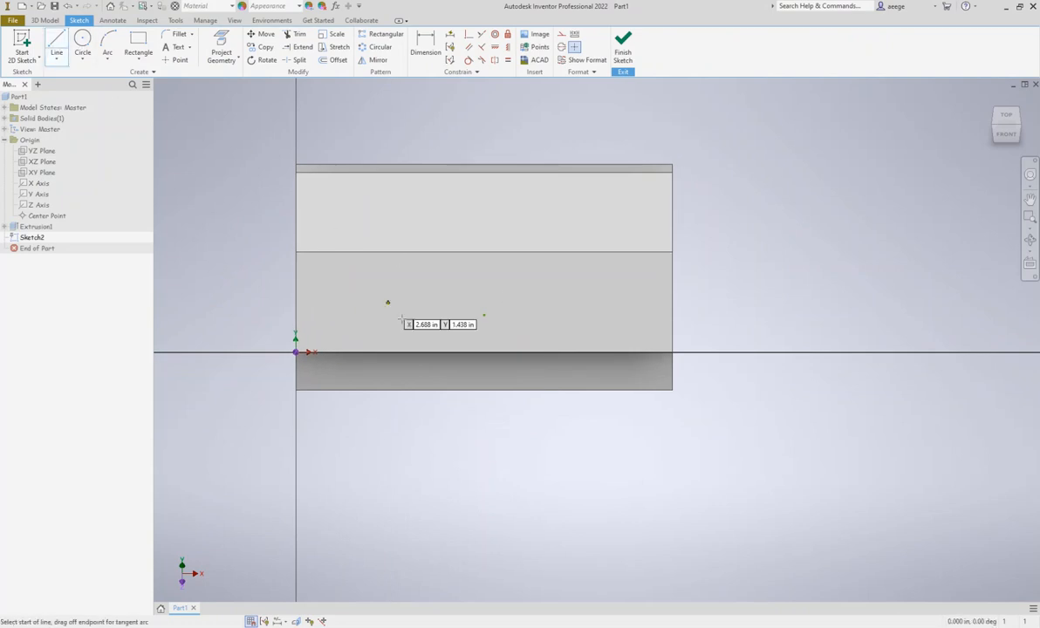
left_click(295, 300)
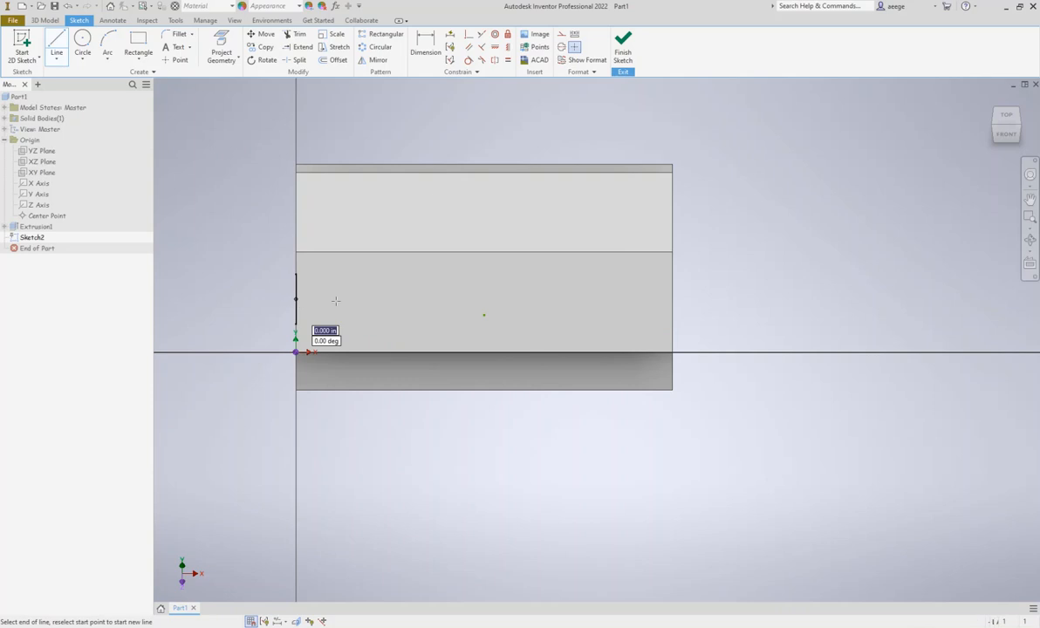
double_click(674, 298)
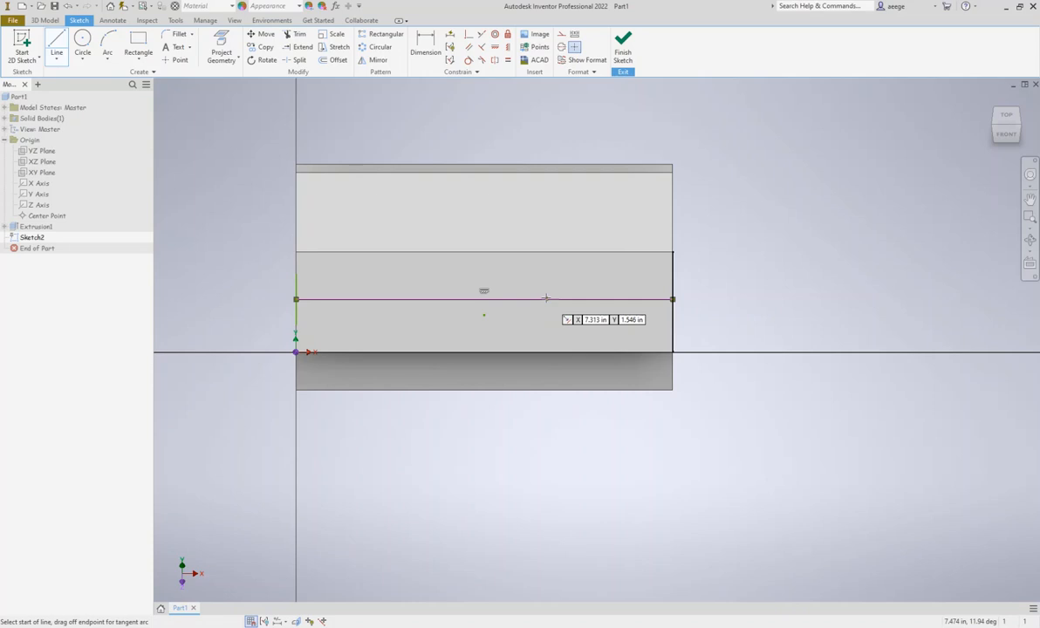
left_click(486, 299)
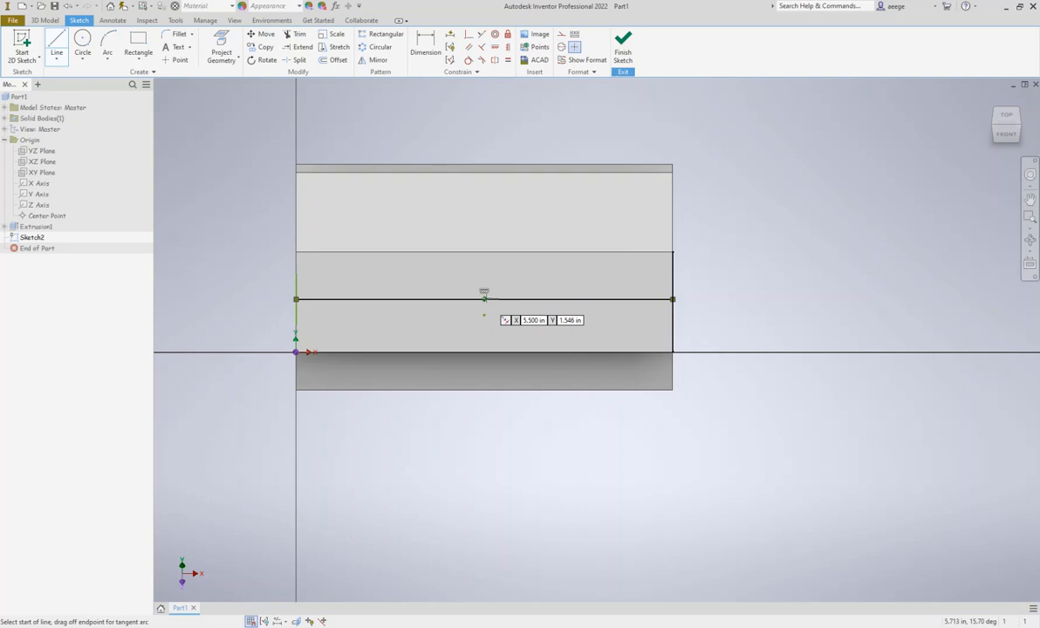
left_click(485, 232)
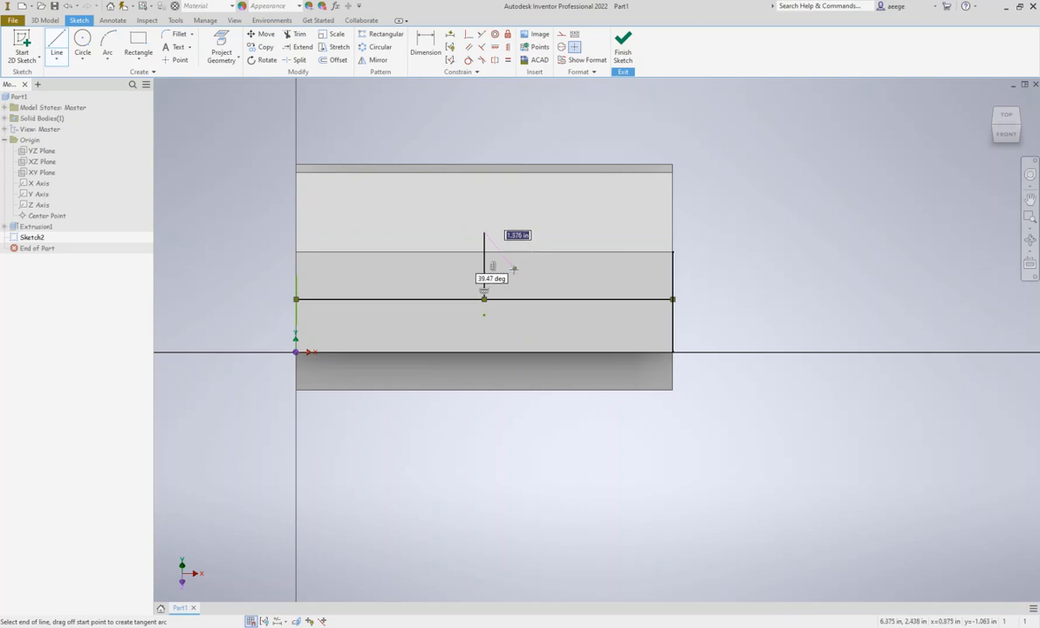
key("Escape")
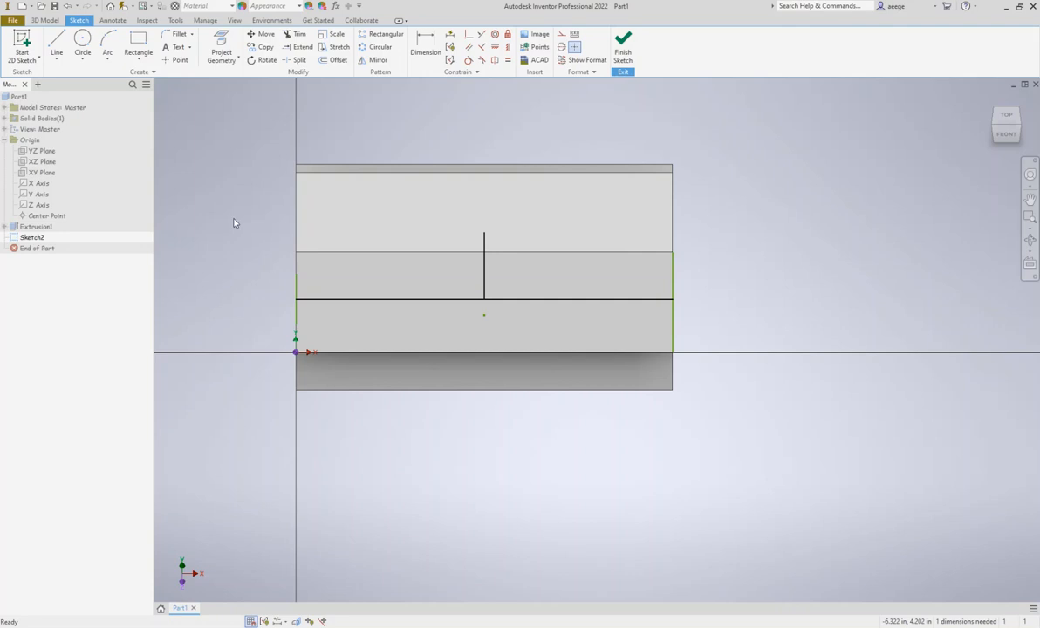
Offset the vertical centre line 1.2 in to the right, and offset that copy another 2.4 in to the right
left_click(337, 60)
left_click(484, 280)
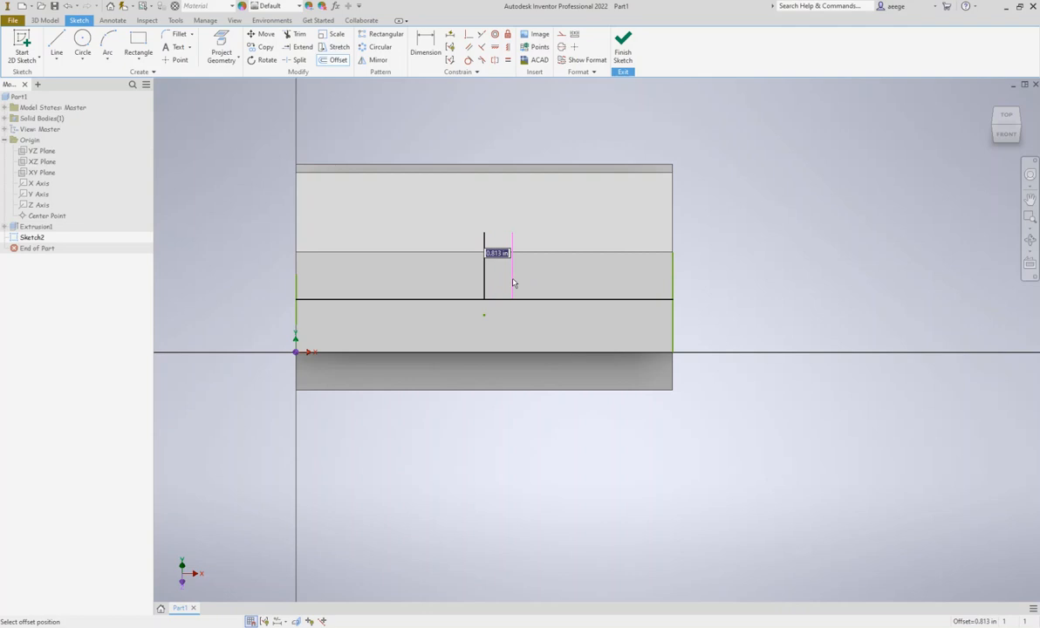
type("1.200")
key("Return")
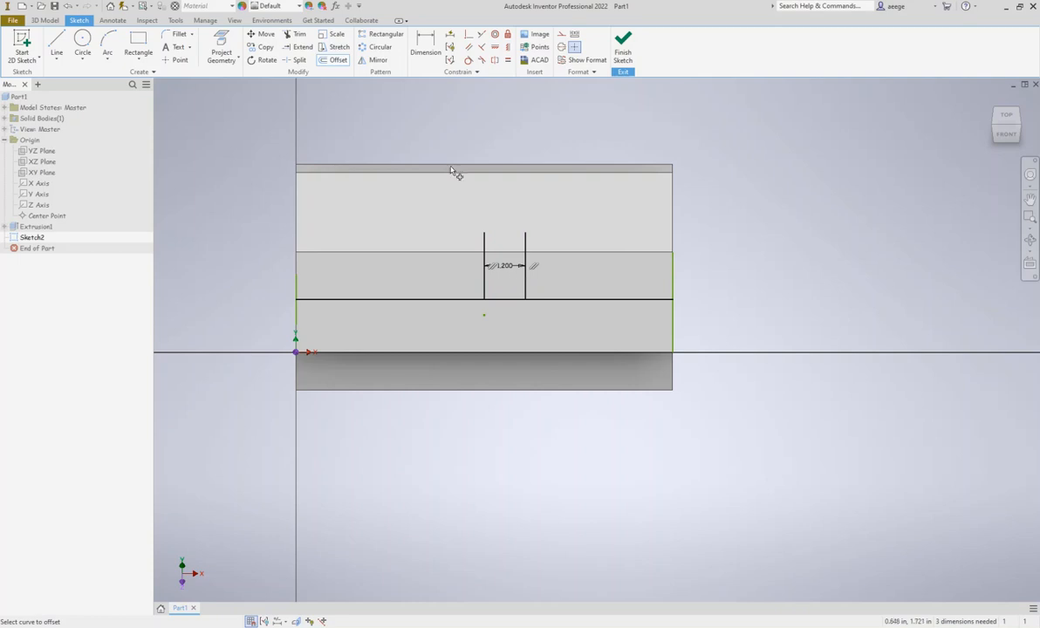
left_click(526, 277)
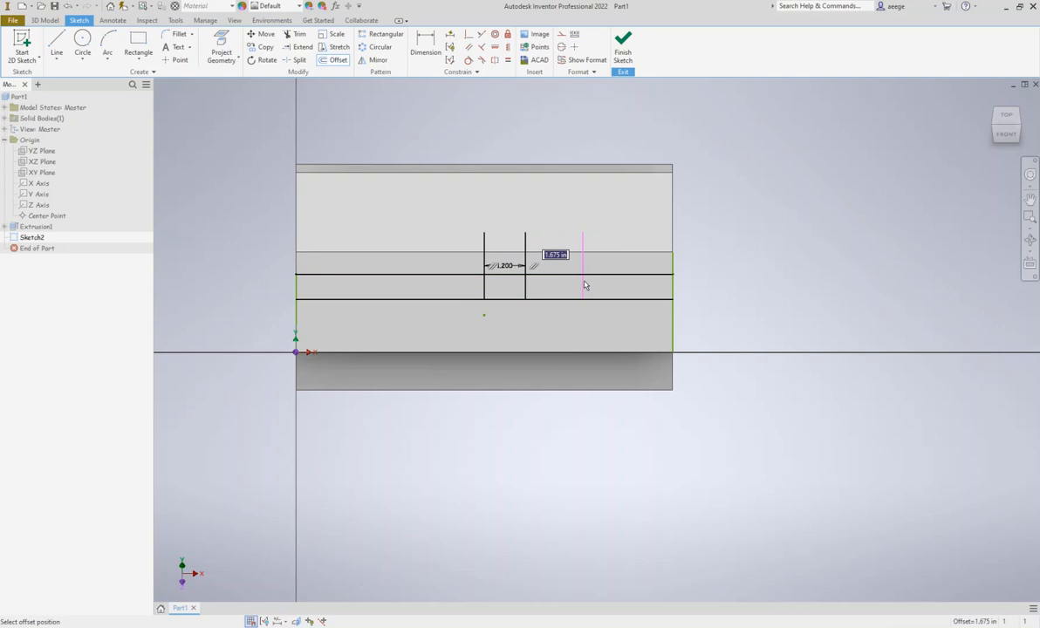
type("2.4")
key("Return")
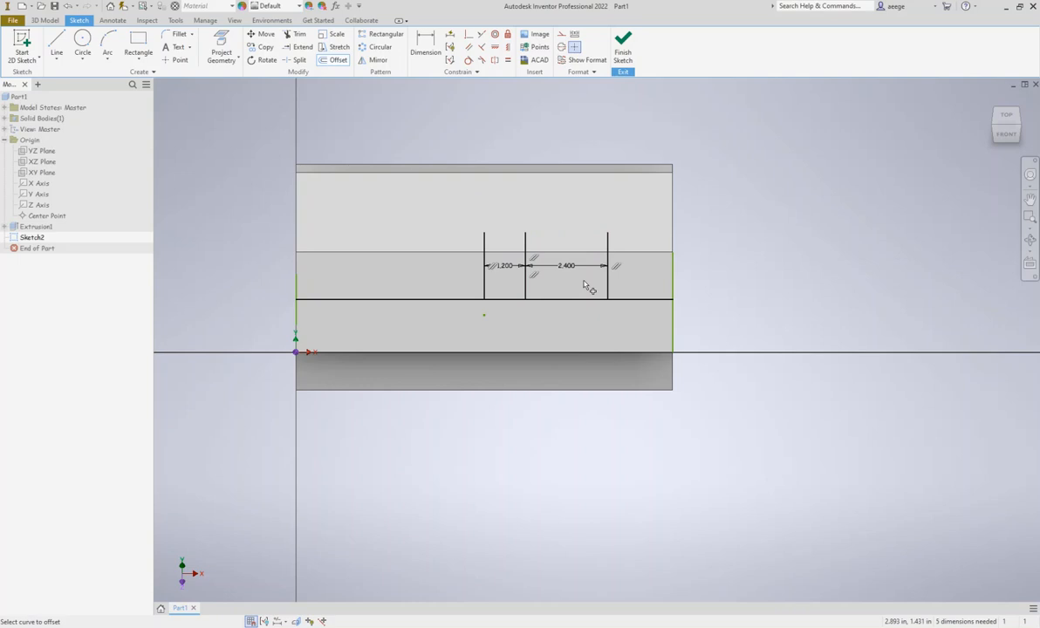
Offset the line right of centre 2.4 in to the left, and offset that copy another 2.4 in to the left
left_click(525, 281)
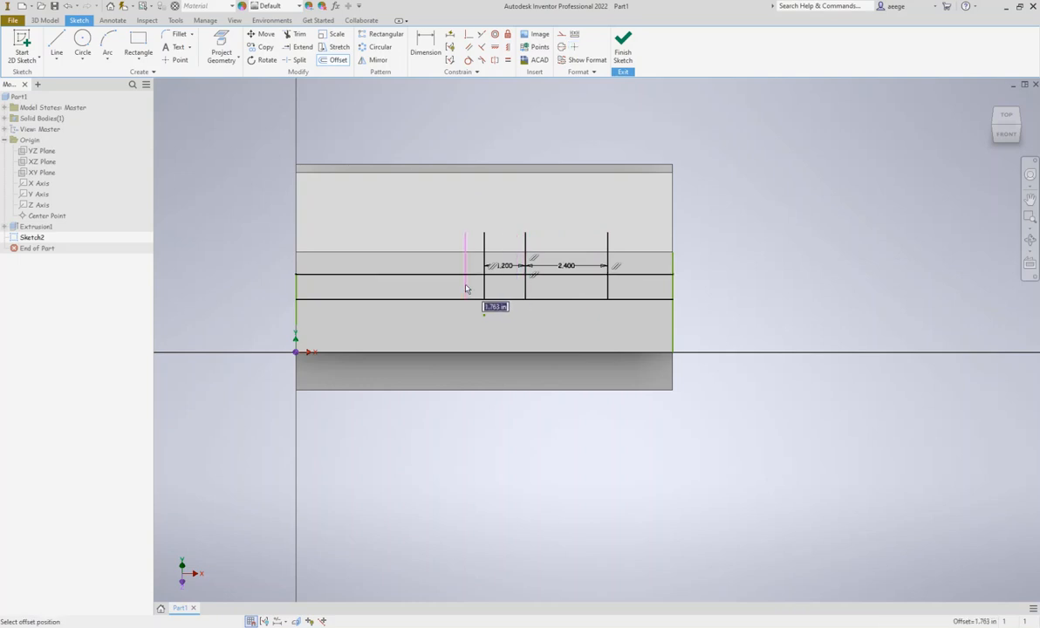
type("2")
type("4")
key("Return")
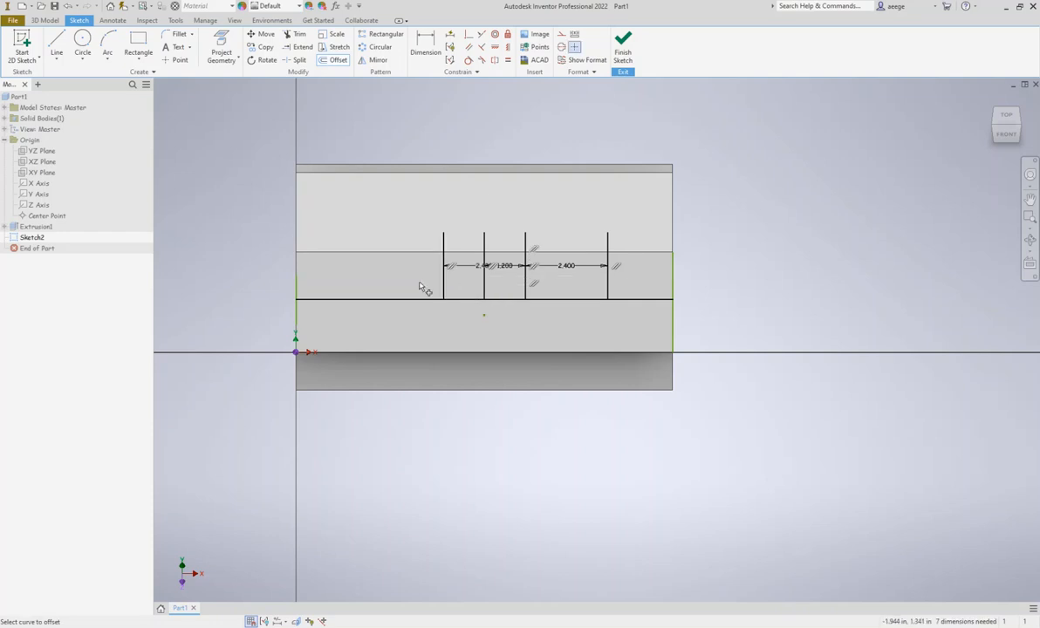
left_click(442, 278)
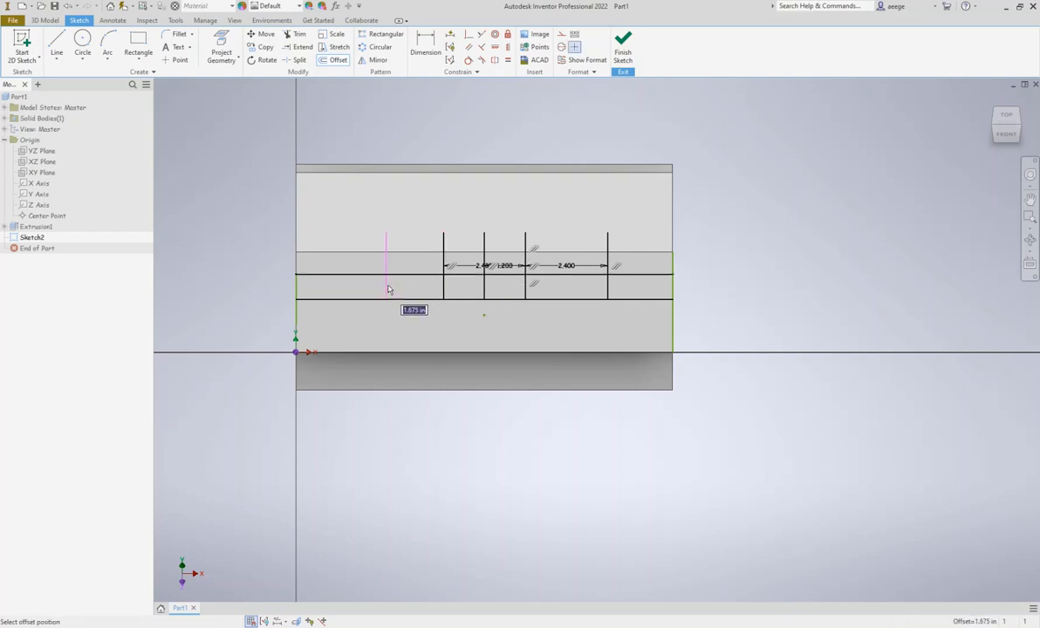
type("2.4")
key("Return")
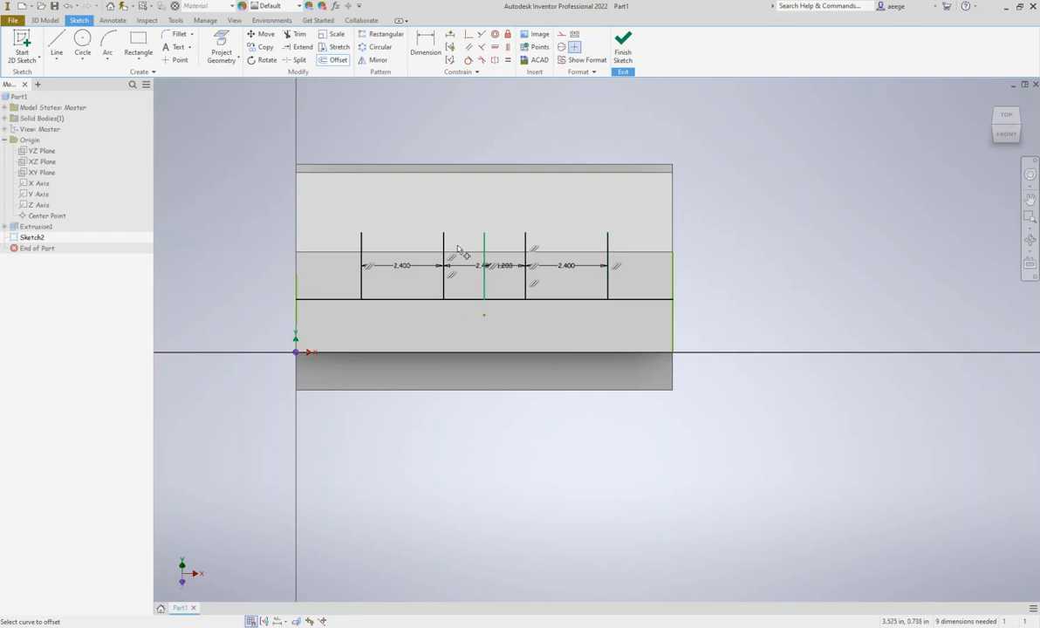
Draw two 1.88 in diameter circles where the two leftmost vertical lines meet the horizontal line
left_click(82, 42)
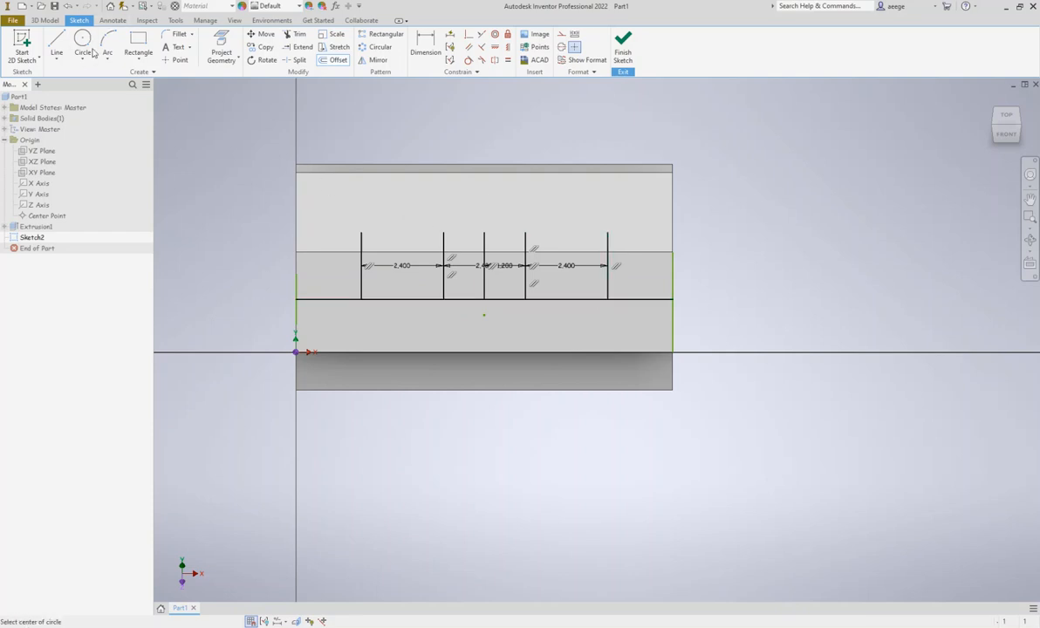
left_click(362, 299)
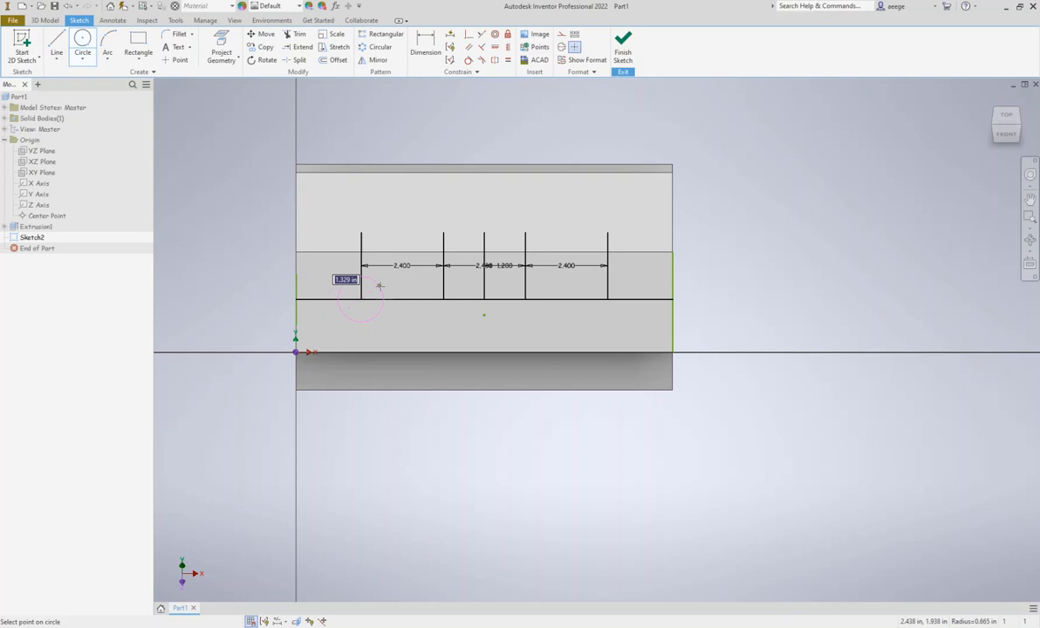
type("1.88")
key("Return")
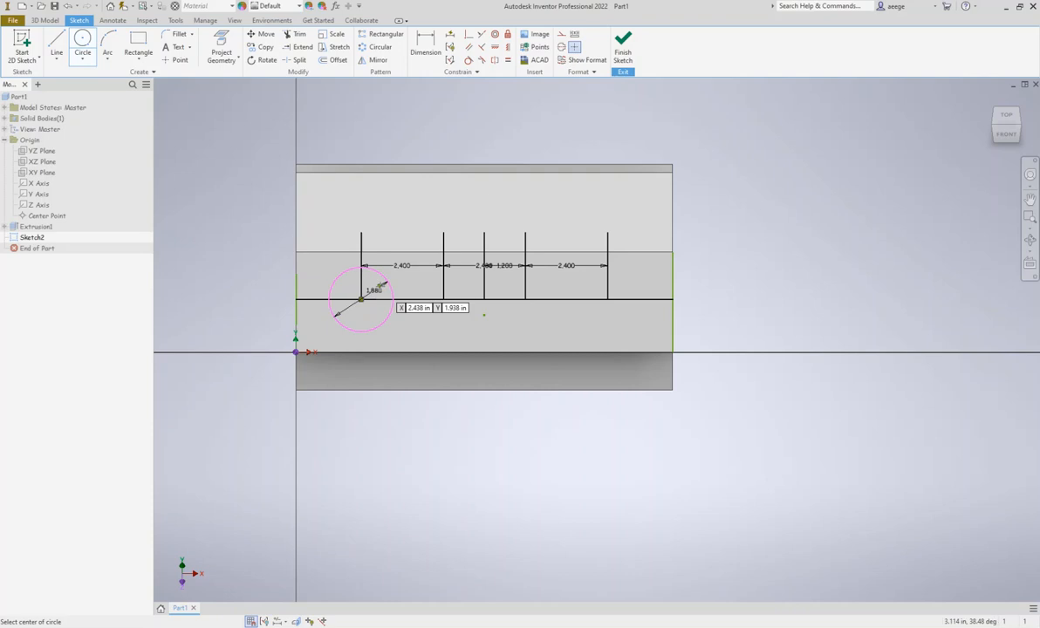
left_click(443, 299)
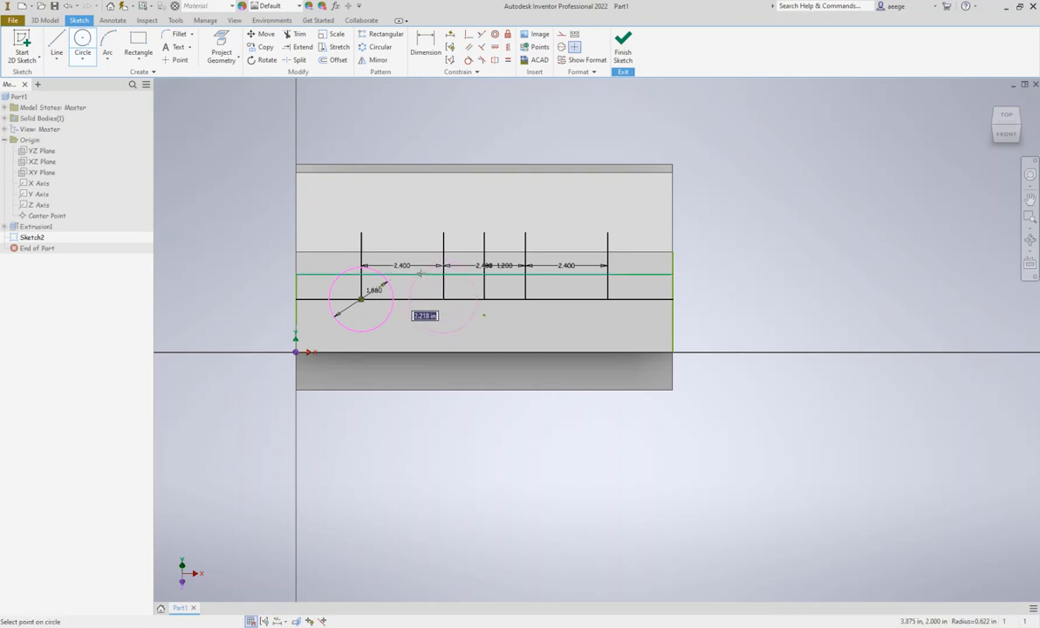
type("1.88")
key("Return")
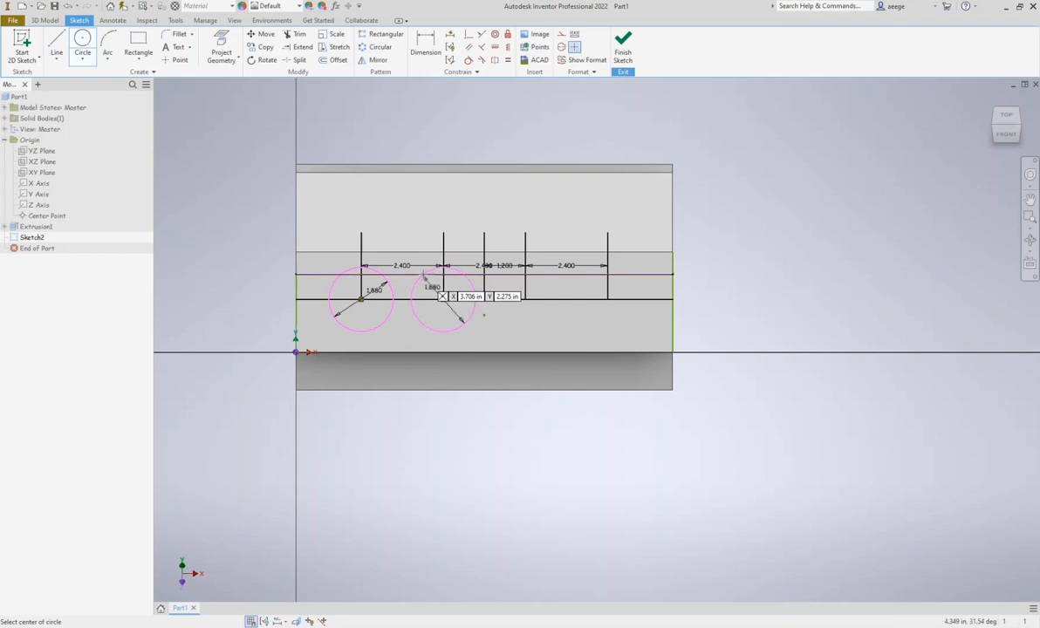
Draw two more 1.88 in diameter circles at the feet of the two rightmost vertical lines and finish the sketch
left_click(526, 299)
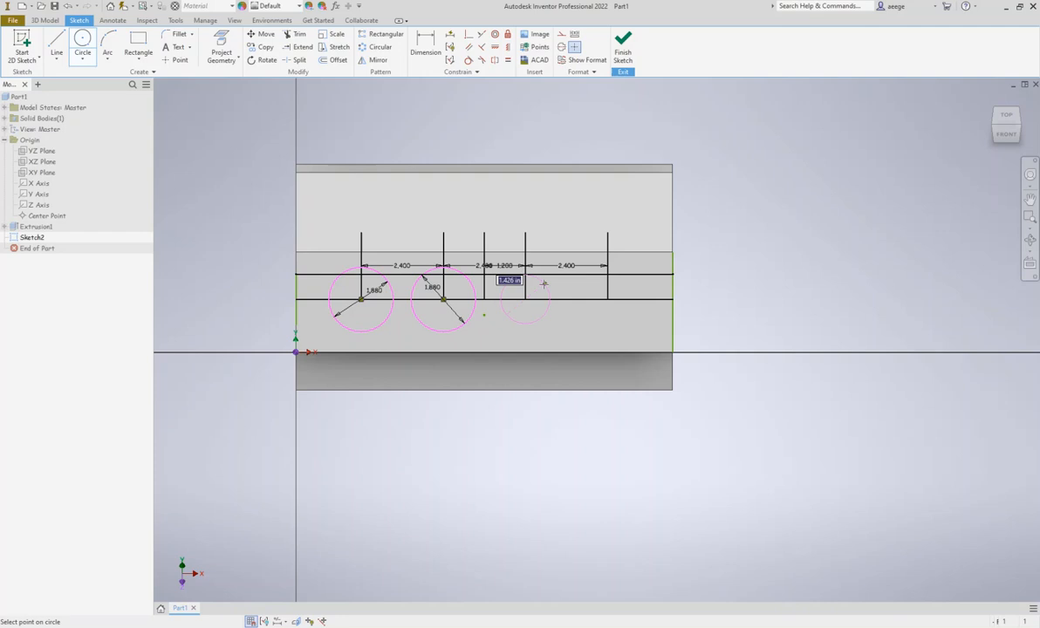
type("1")
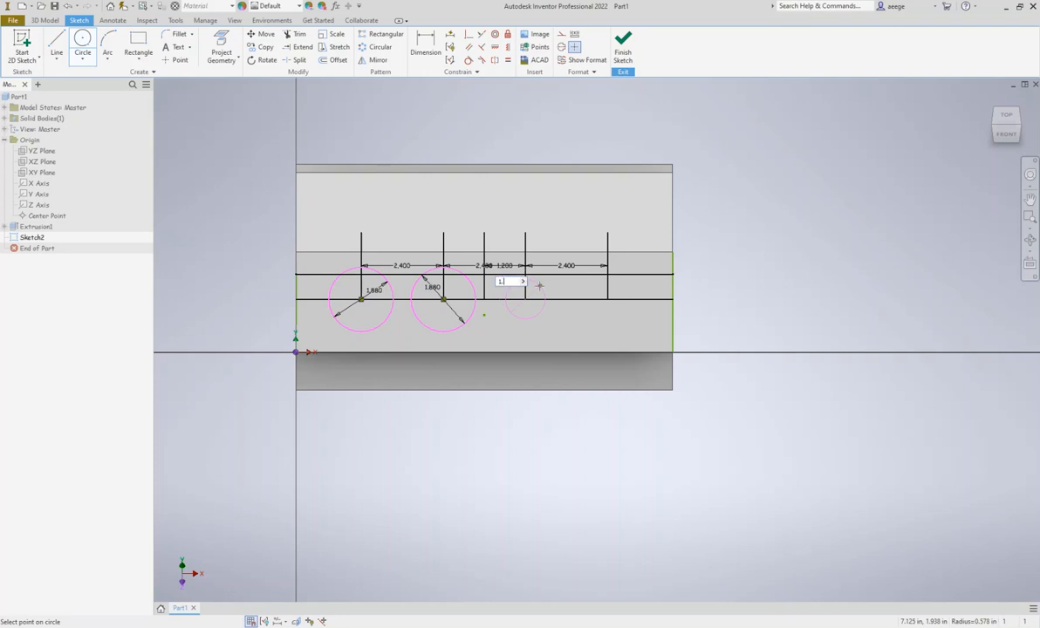
type(".88")
key("Return")
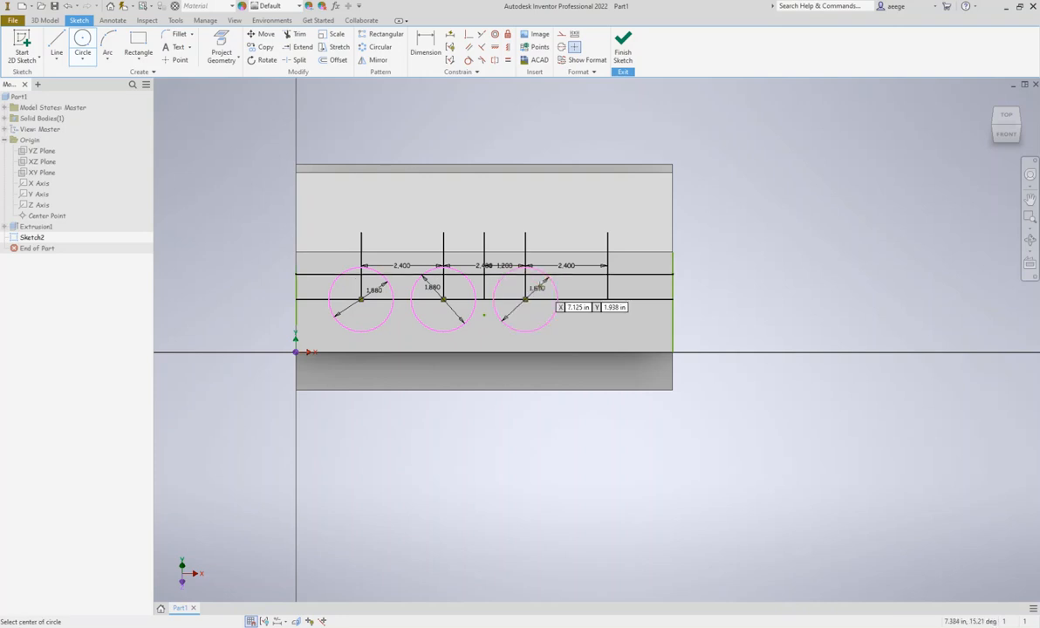
left_click(608, 299)
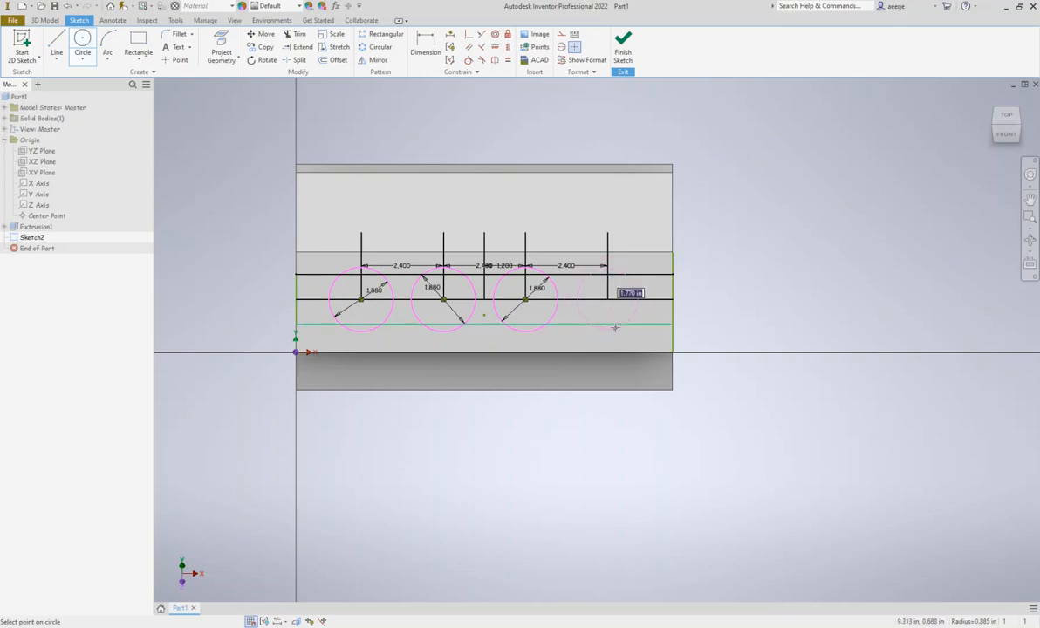
type("1.88")
key("Return")
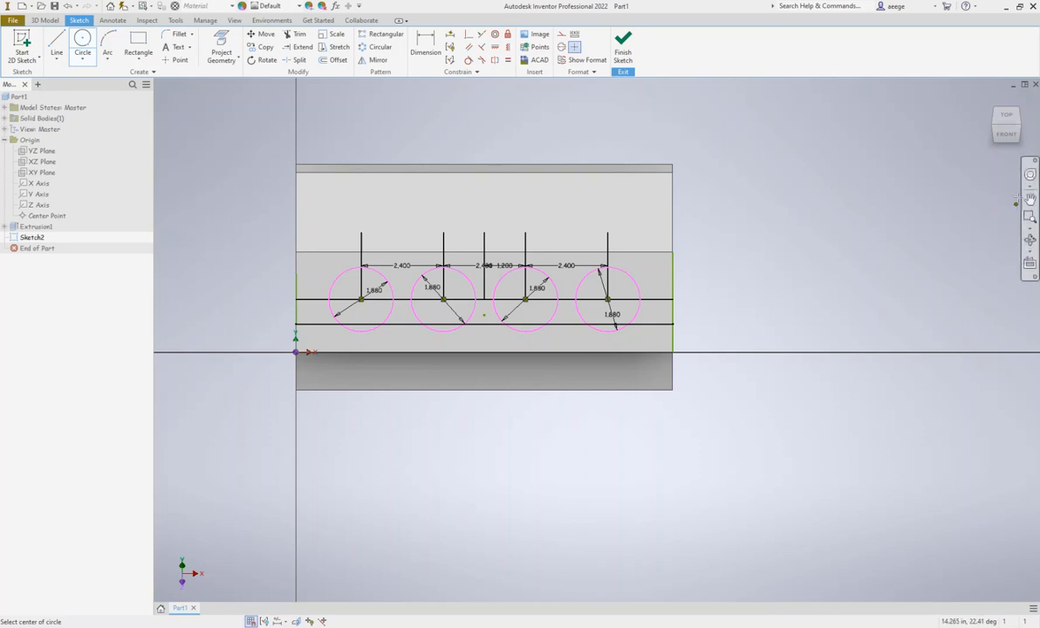
left_click_drag(1009, 138, 959, 146)
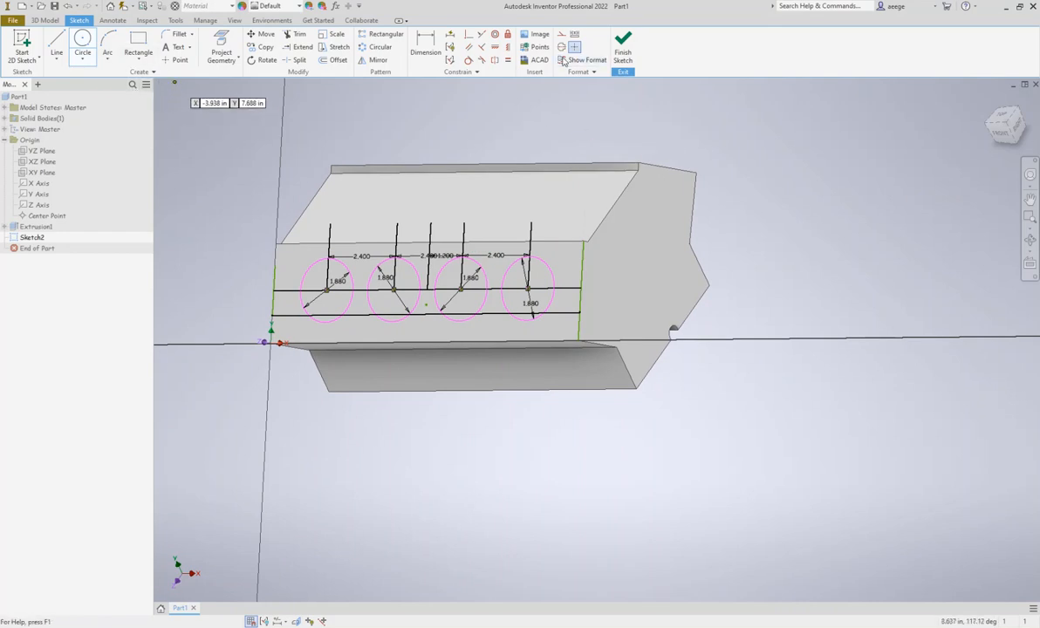
left_click(616, 59)
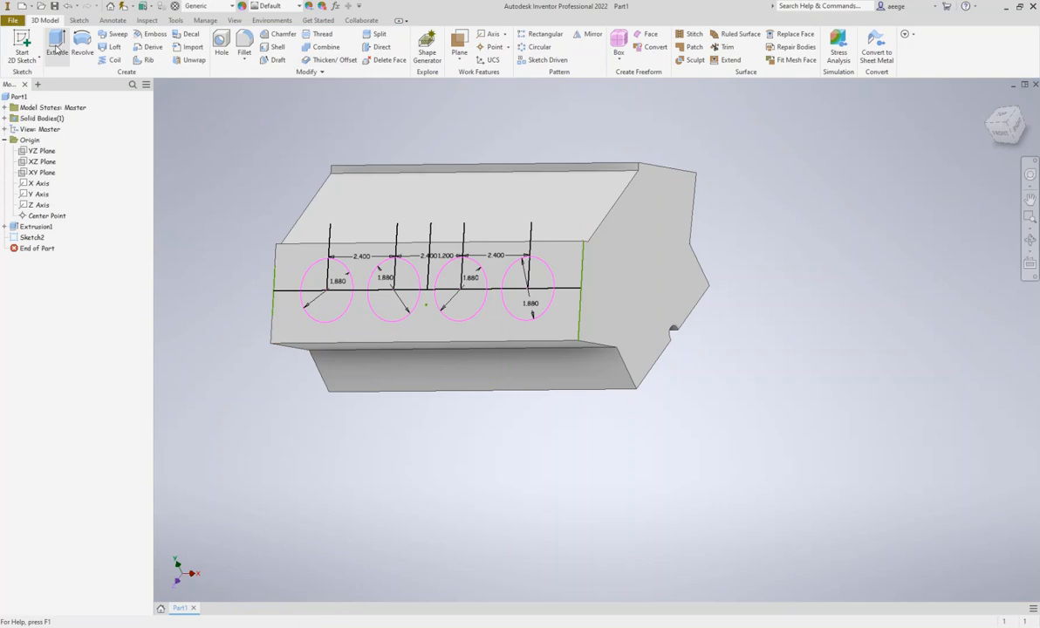
Start an Extrude cut directed into the block, using all regions of the leftmost circle as profiles
left_click(55, 48)
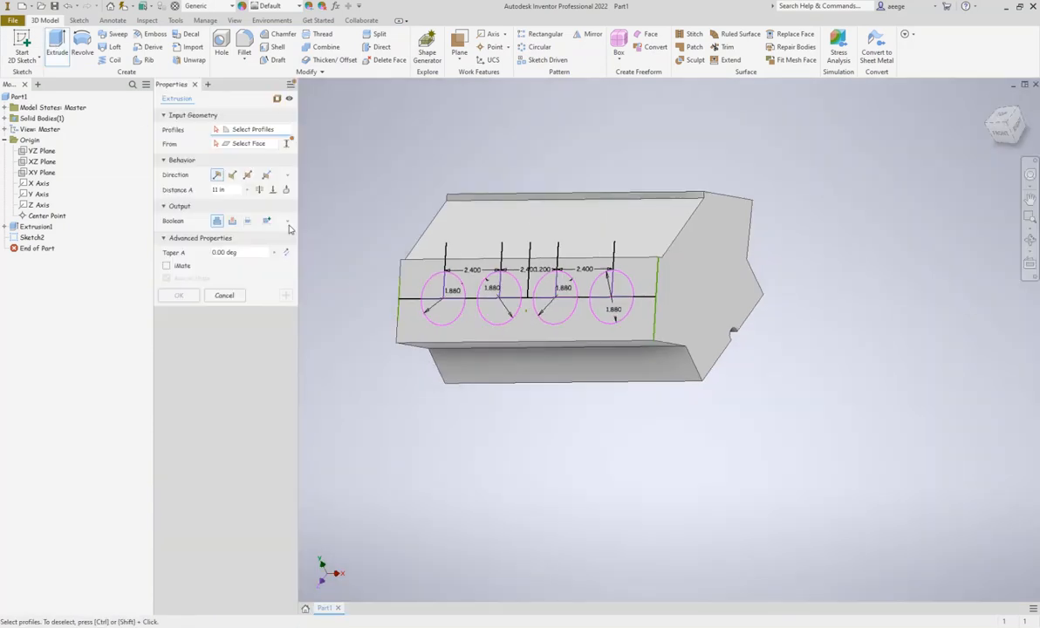
left_click(431, 293)
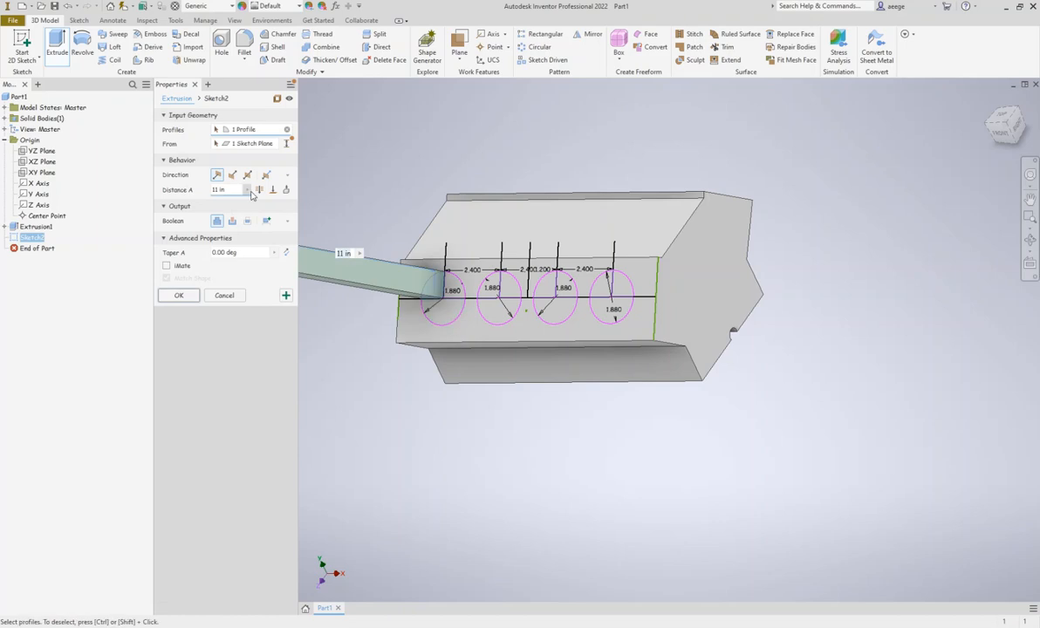
left_click(232, 174)
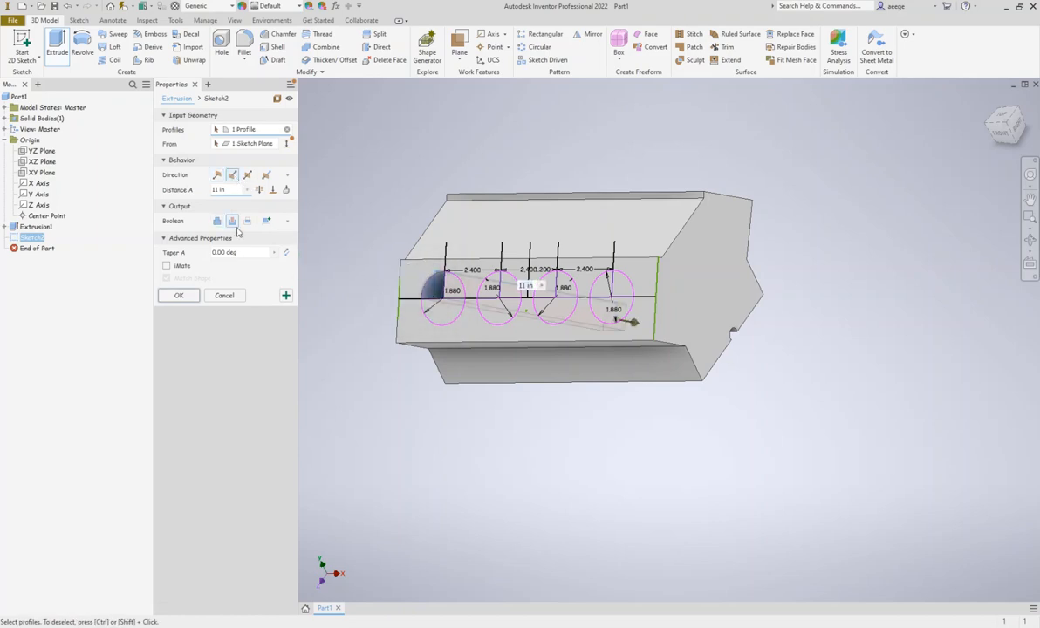
left_click(454, 286)
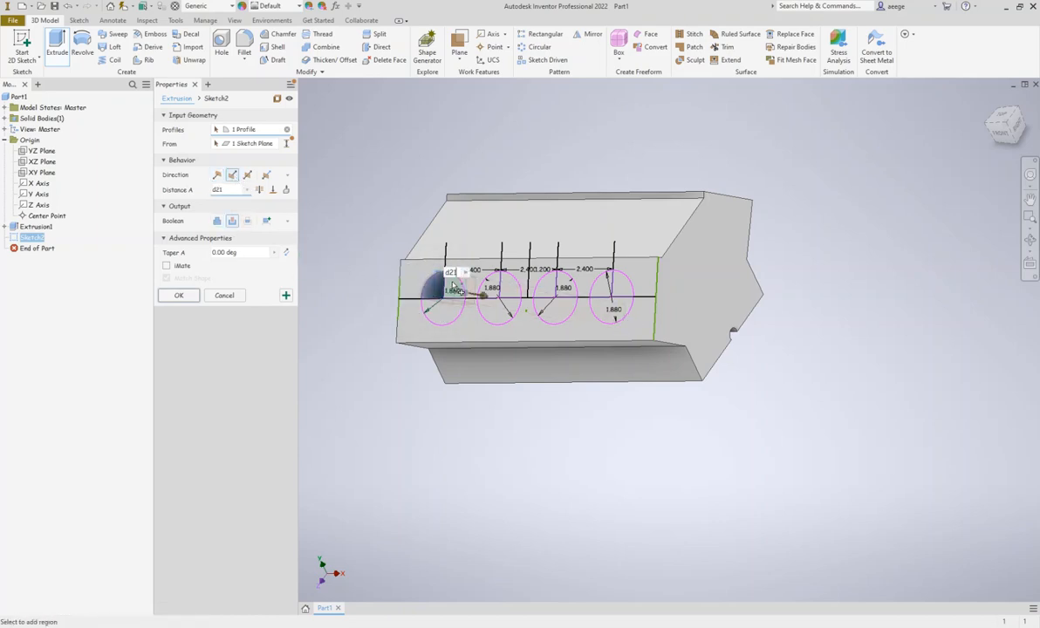
left_click(451, 280)
left_click(444, 311)
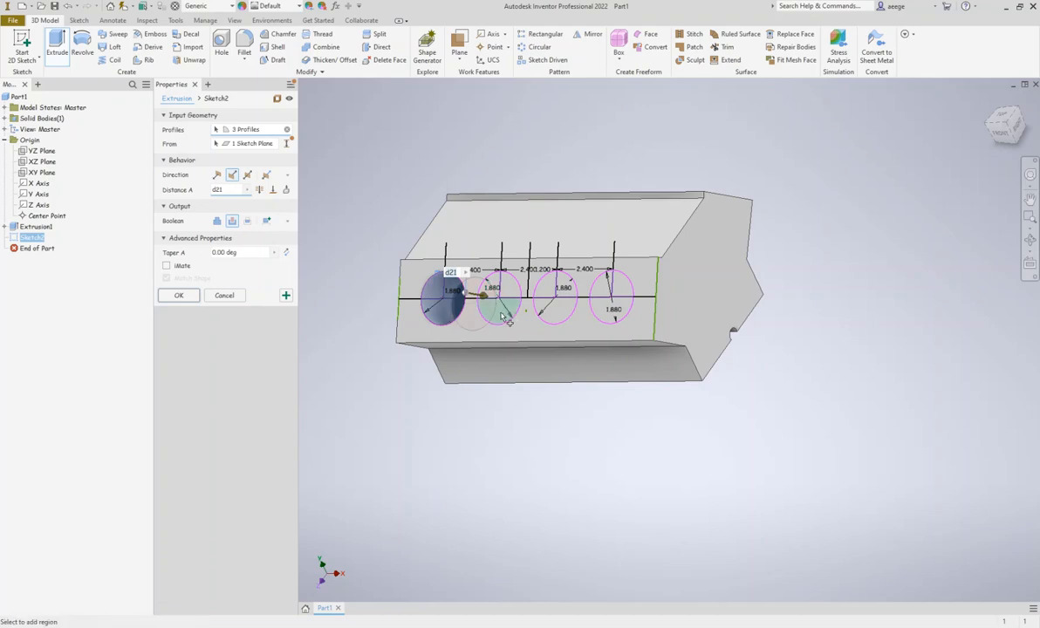
Add all regions of the remaining three circles as profiles, enter the cut distance and complete the extrude cut into the block
left_click(497, 307)
left_click(500, 288)
left_click(493, 281)
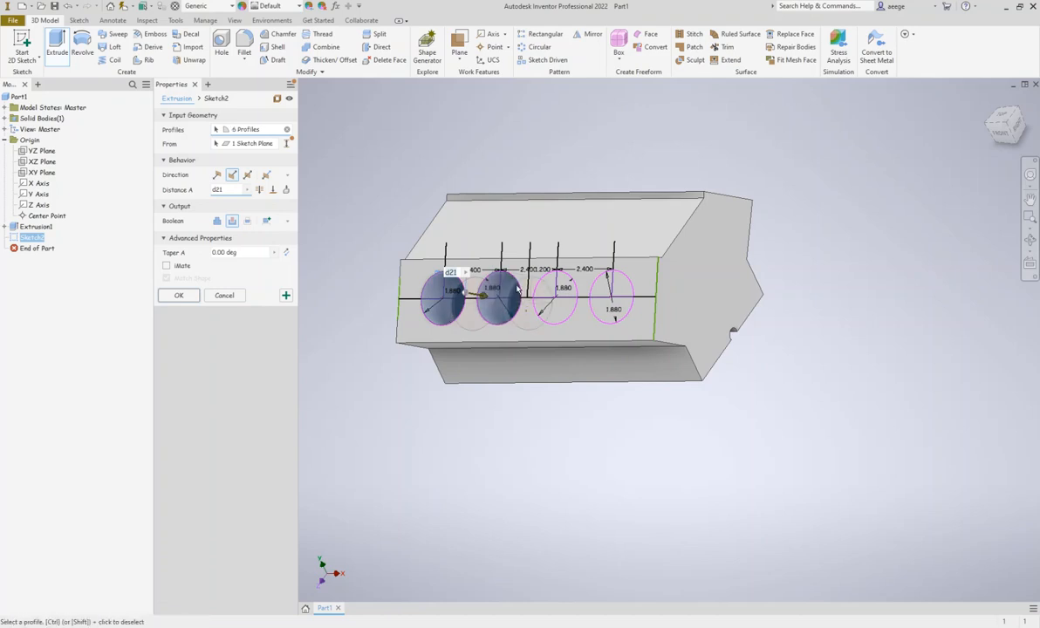
left_click(546, 285)
left_click(545, 307)
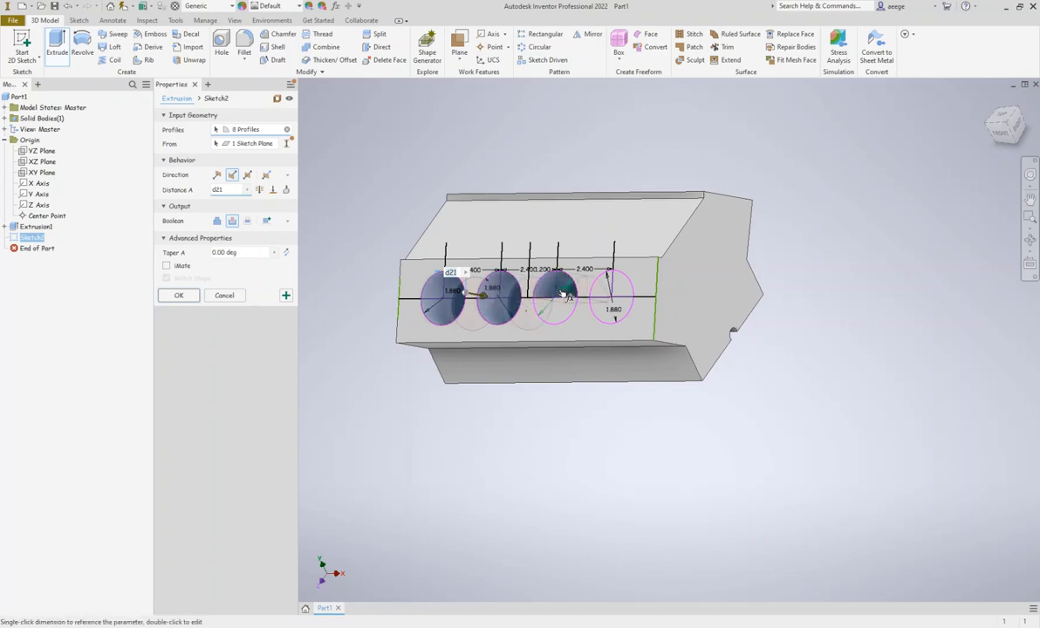
left_click(567, 303)
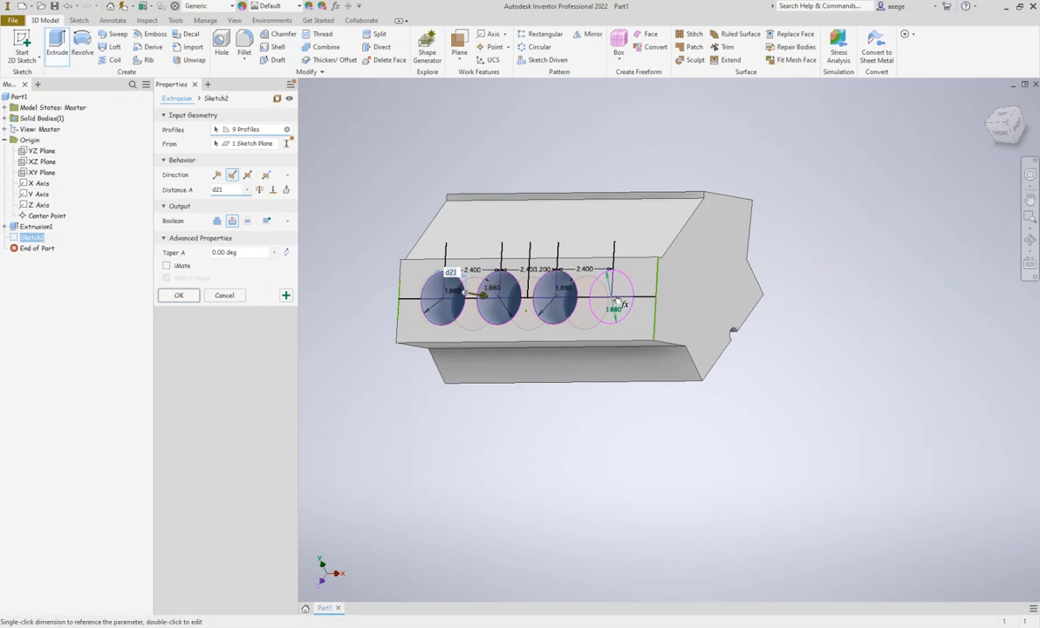
left_click(602, 289)
left_click(606, 300)
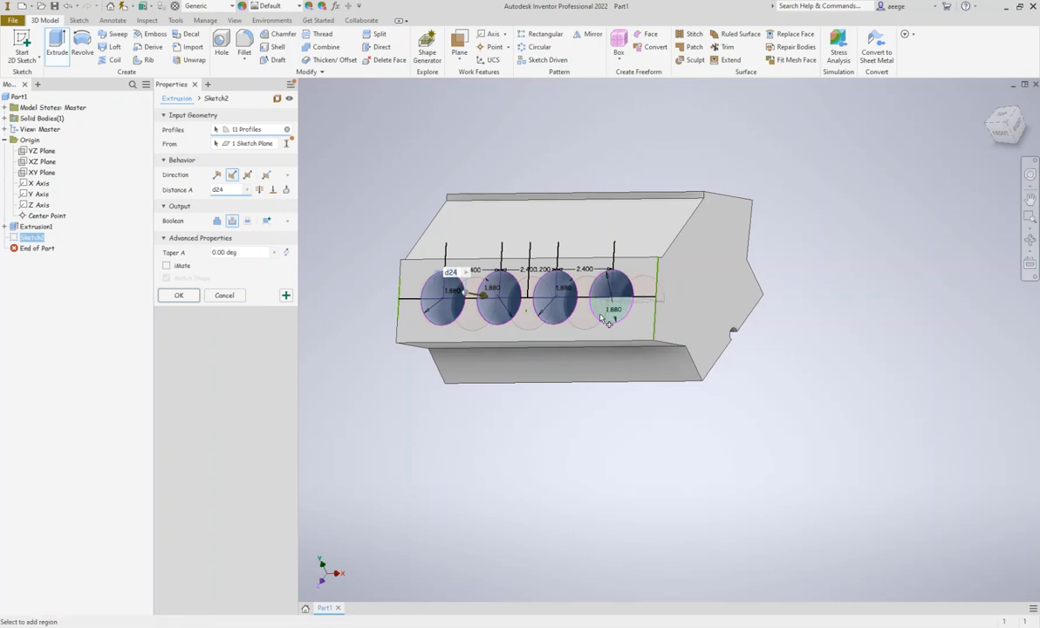
left_click(610, 311)
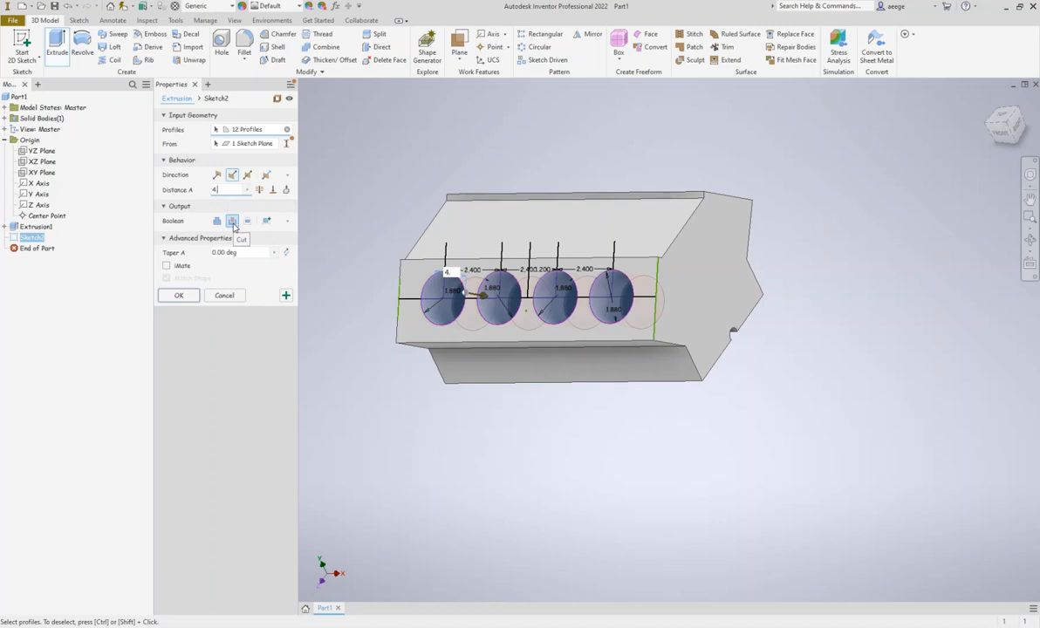
key("Return")
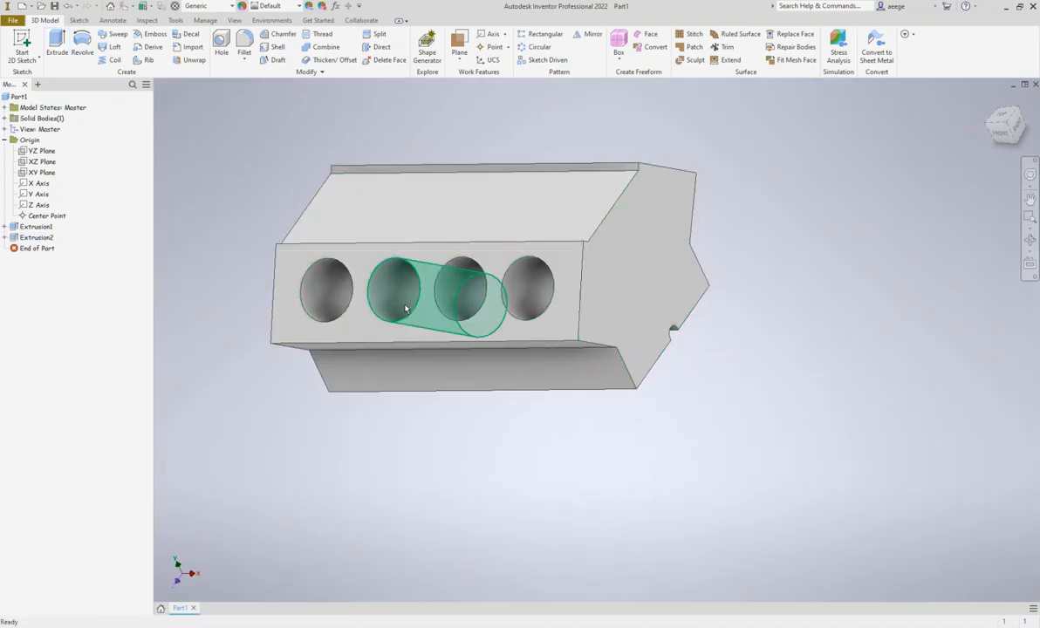
Reopen the sketch of the four bores, Sketch2, for editing
mouse_move(1016, 132)
left_mouse_down()
mouse_move(943, 131)
mouse_move(981, 141)
mouse_move(984, 153)
mouse_move(954, 151)
left_mouse_up()
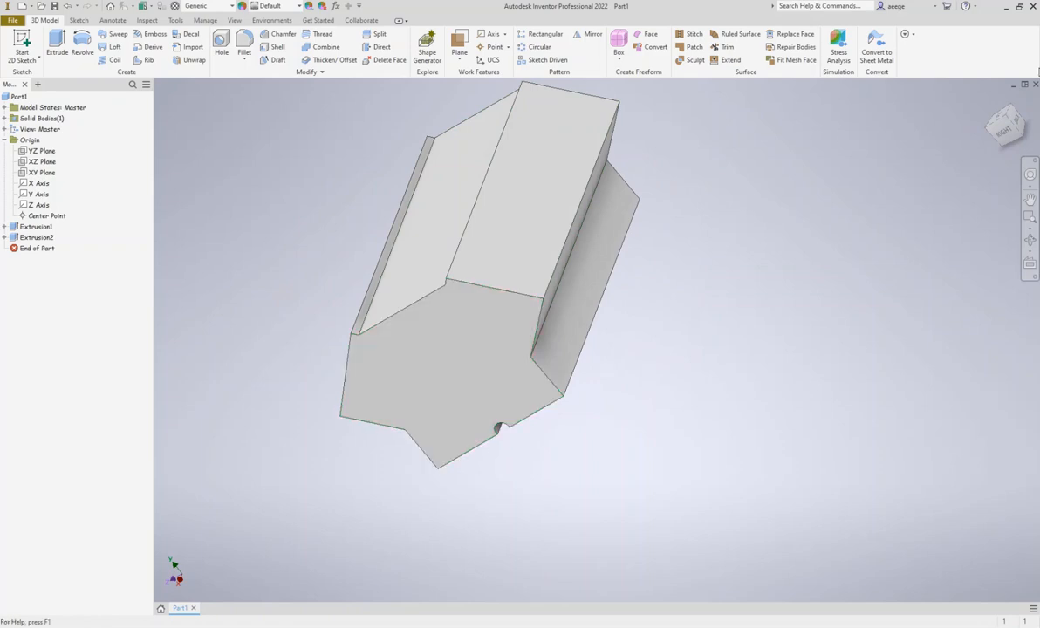
left_click(1003, 129)
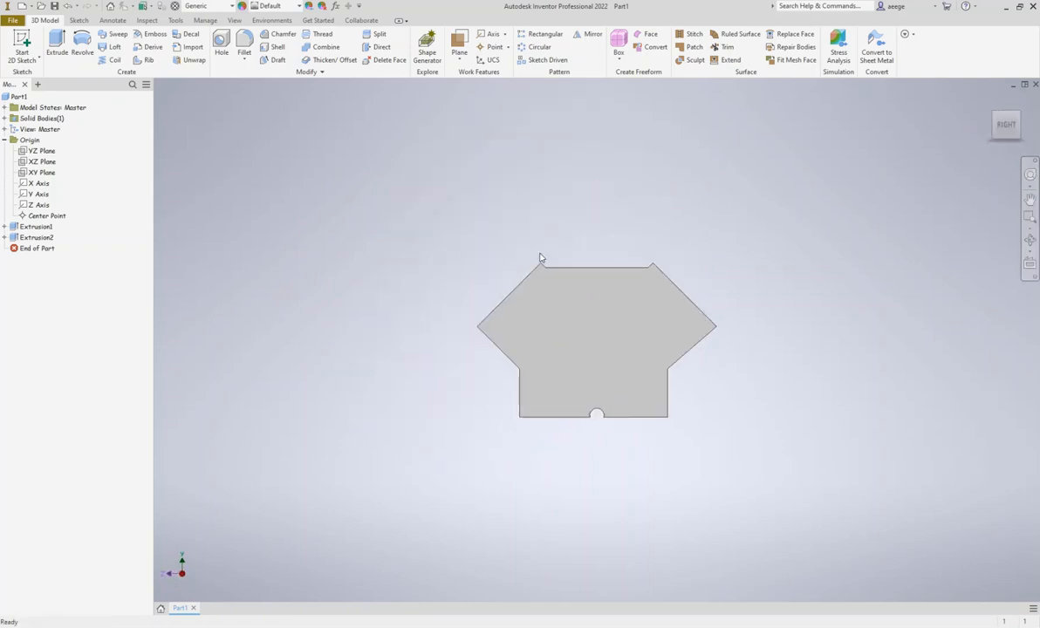
left_click(994, 127)
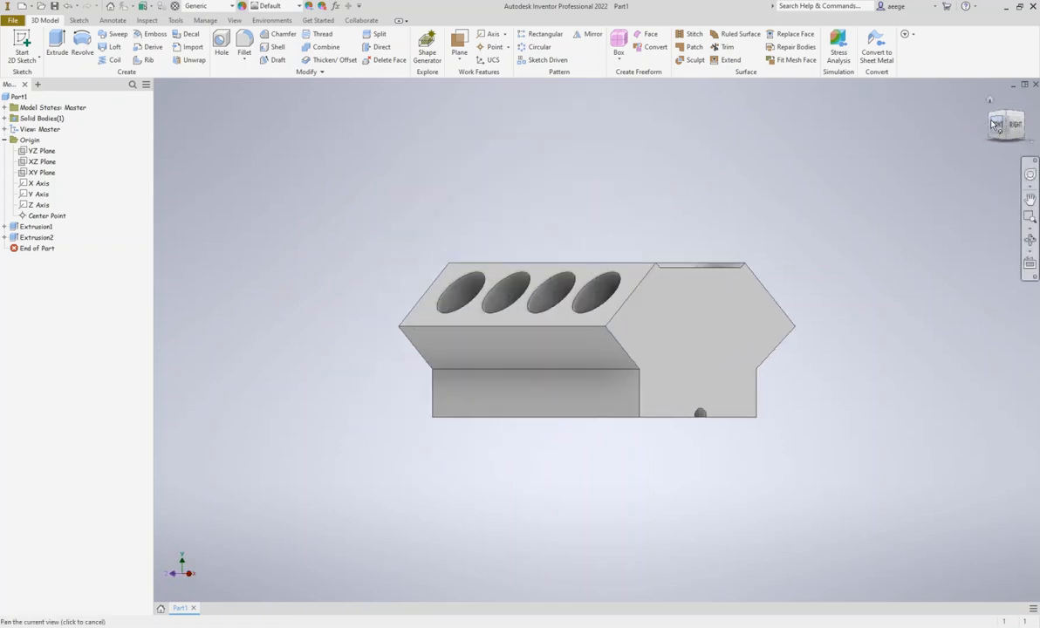
left_click_drag(1003, 130, 1004, 161)
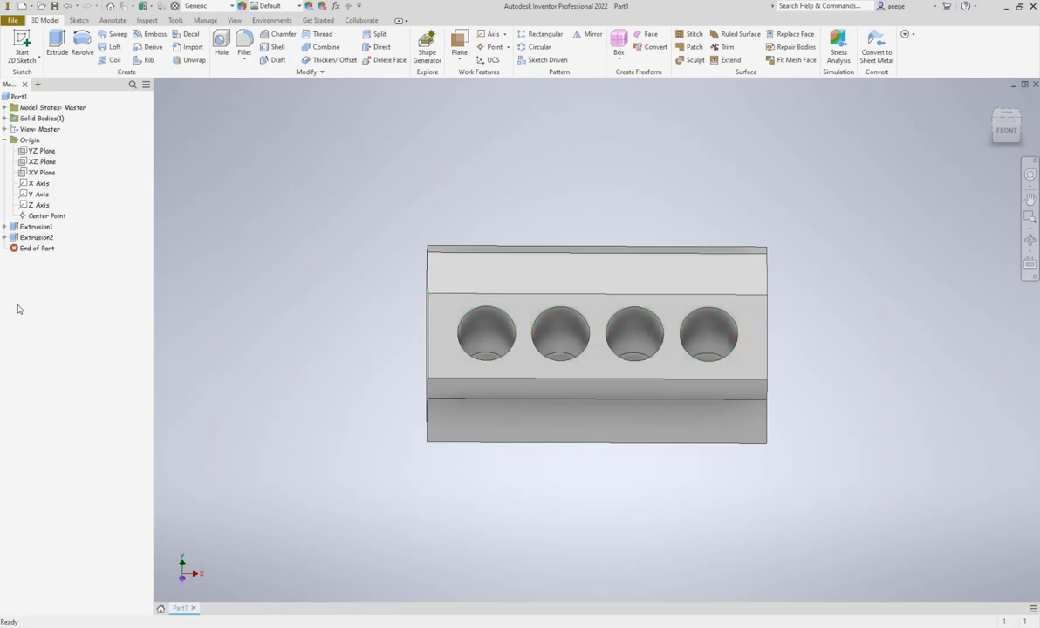
left_click(5, 238)
double_click(34, 249)
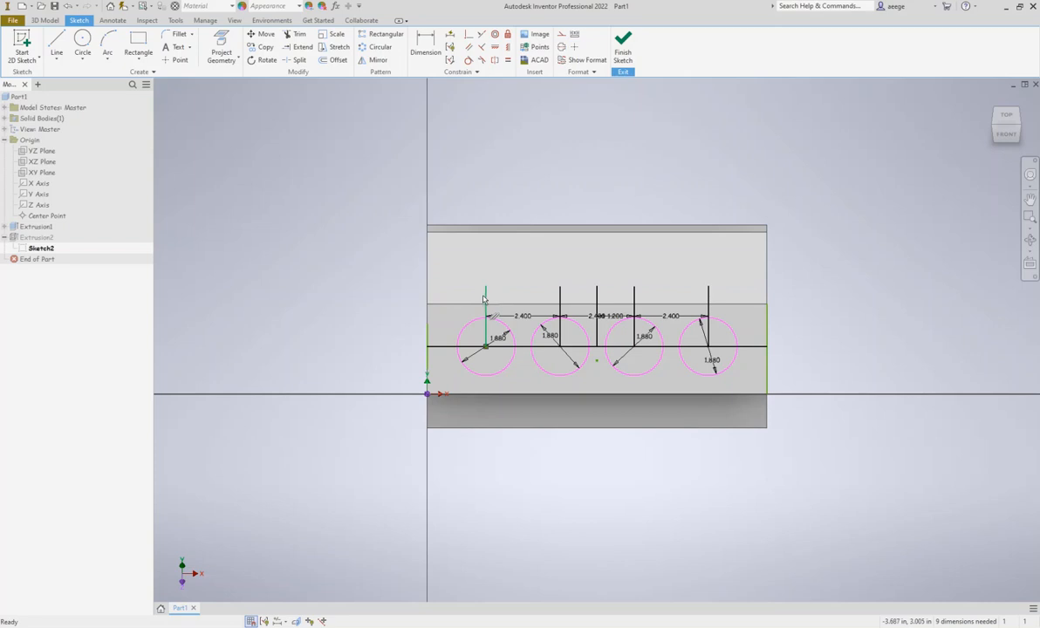
Delete the five vertical lines and the horizontal centre line, keeping only the four dimensioned circles in the sketch
left_click(486, 301)
key("Delete")
left_click(559, 301)
key("Delete")
left_click(598, 297)
key("Delete")
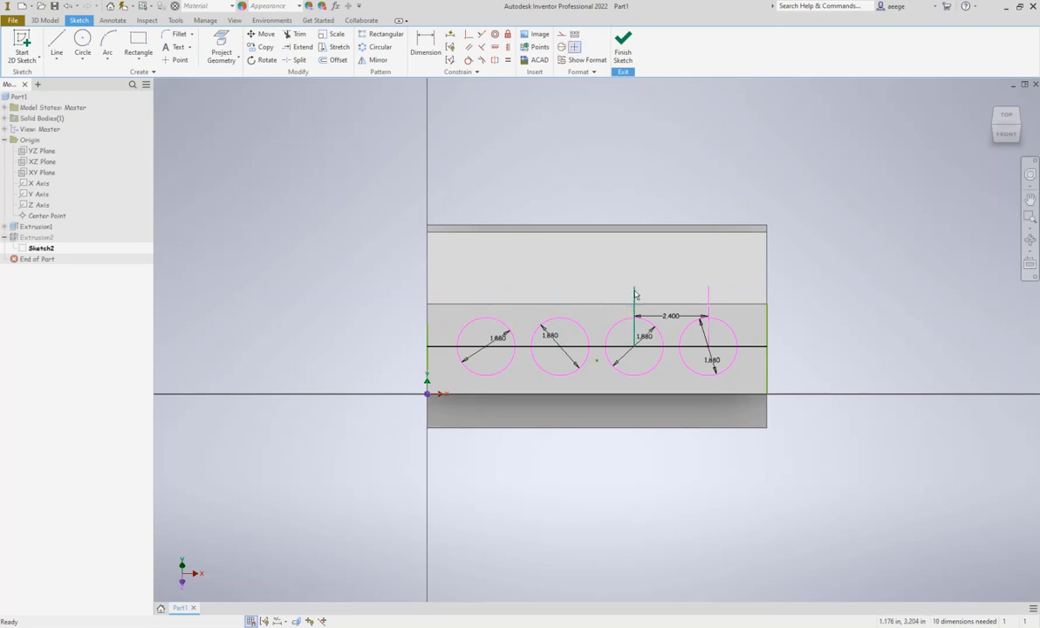
left_click(635, 296)
key("Delete")
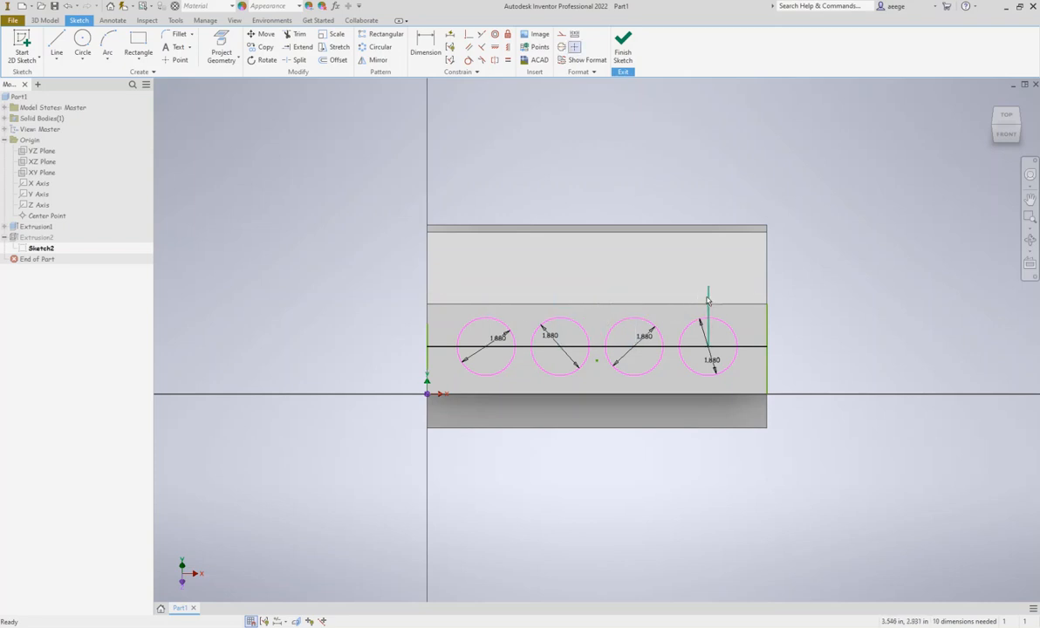
left_click(737, 347)
key("Delete")
Copy the four circles with their diameter dimensions to the clipboard and finish the sketch
left_click_drag(391, 322, 831, 383)
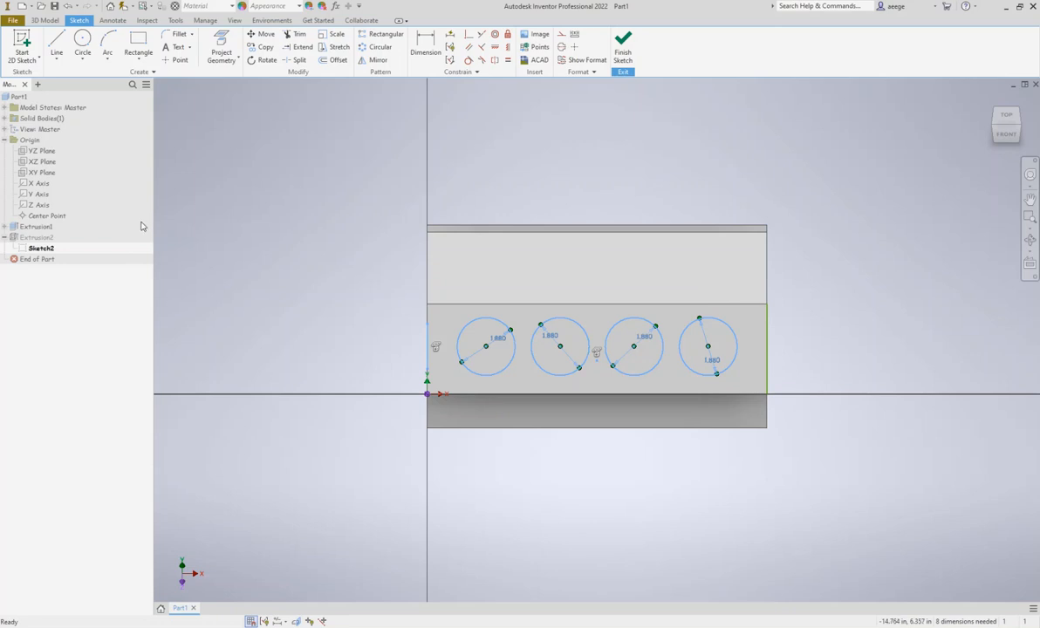
left_click(261, 48)
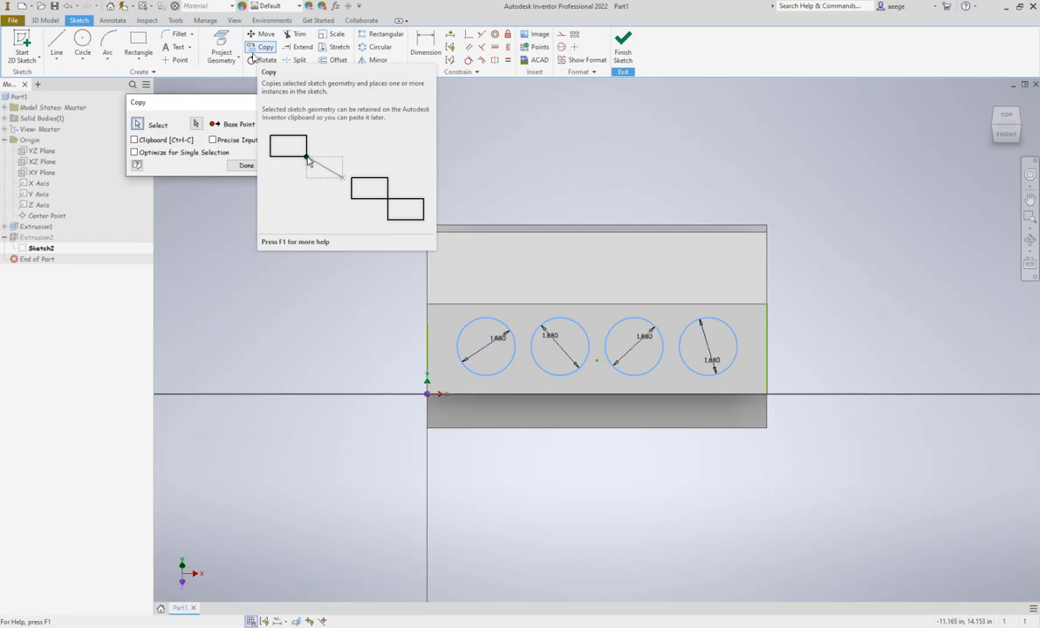
left_click(267, 102)
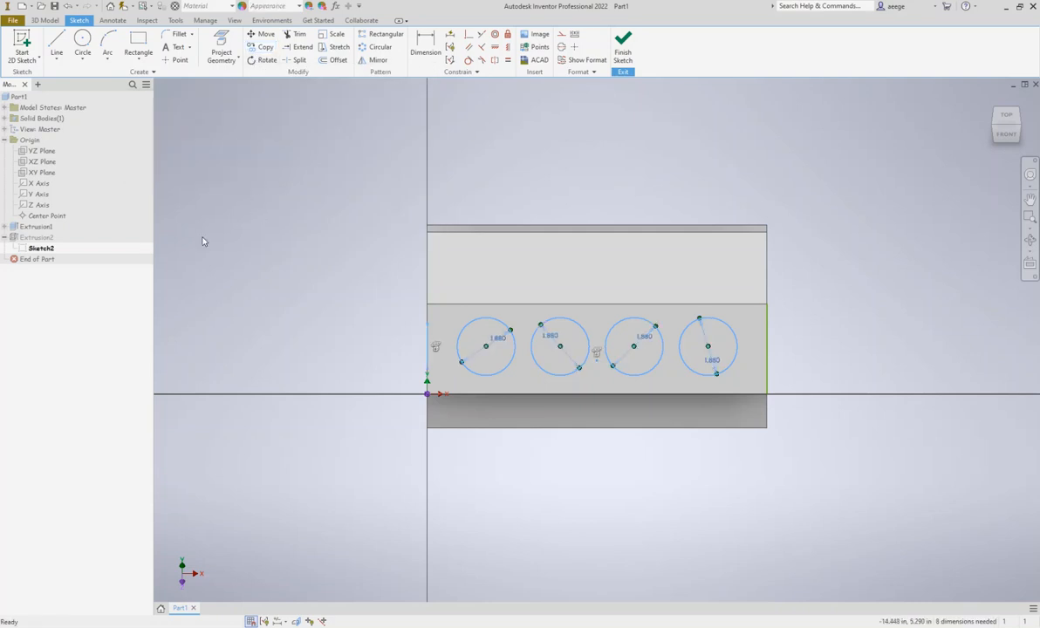
left_click(623, 57)
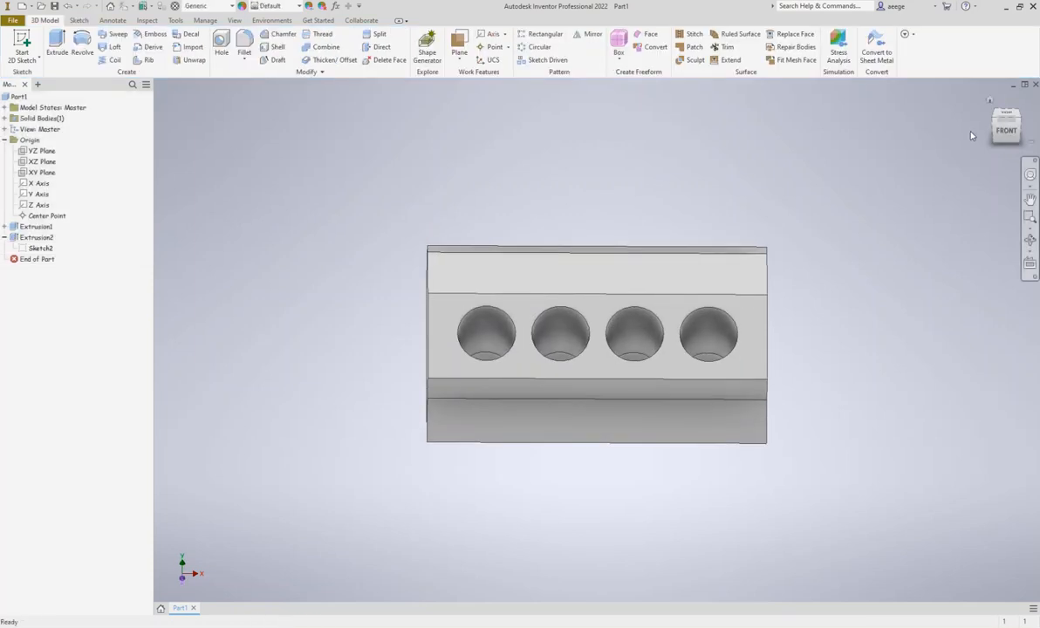
Start a sketch on the block's opposite, uncut slanted face and paste the four copied circles into it
middle_click_drag(987, 139, 698, 174, "shift")
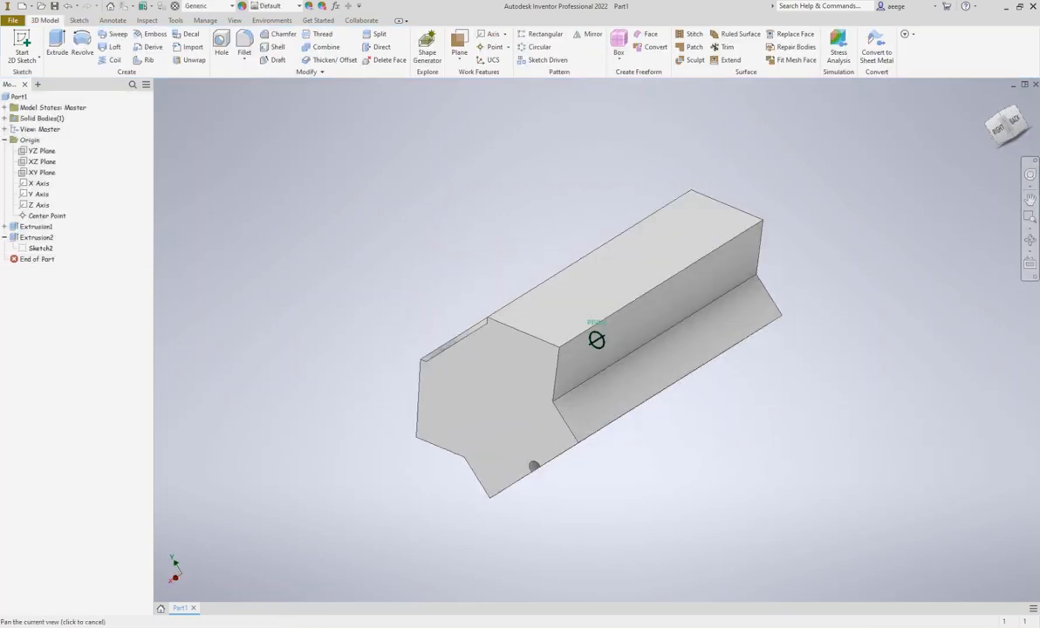
left_click(1002, 136)
mouse_move(1002, 140)
middle_mouse_down("shift")
mouse_move(899, 141)
mouse_move(750, 174)
mouse_move(714, 353)
middle_mouse_up("shift")
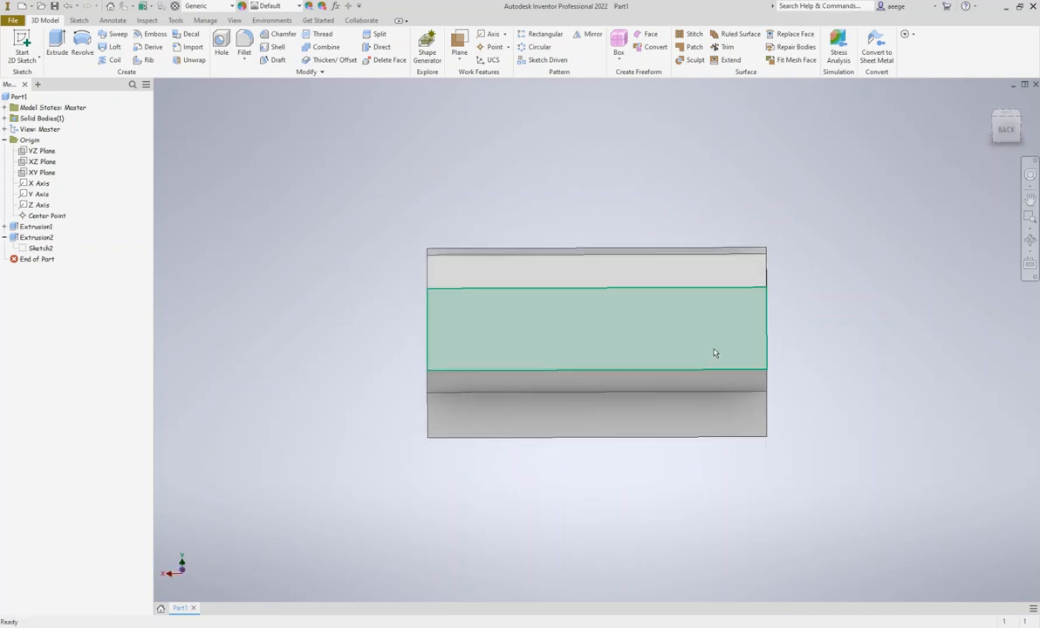
left_click(623, 324)
left_click(693, 324)
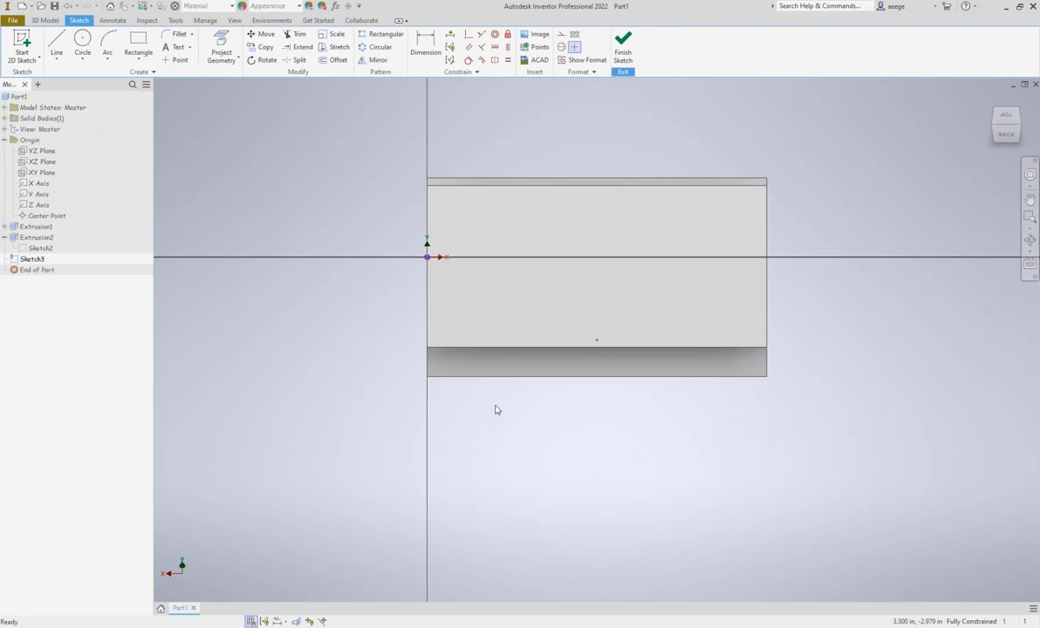
key("ctrl+v")
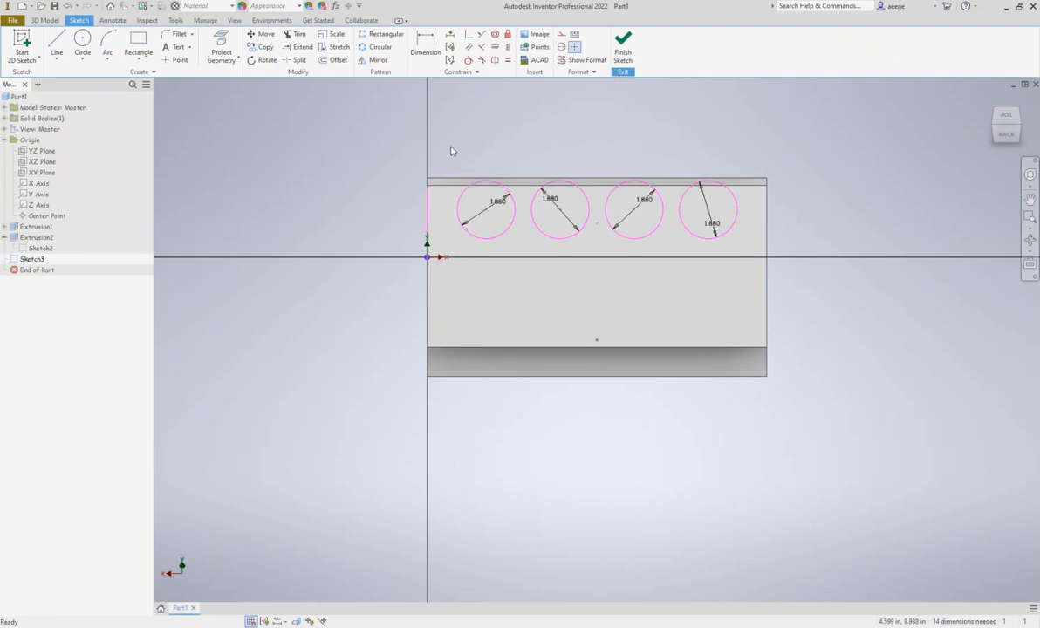
left_click_drag(450, 148, 787, 254)
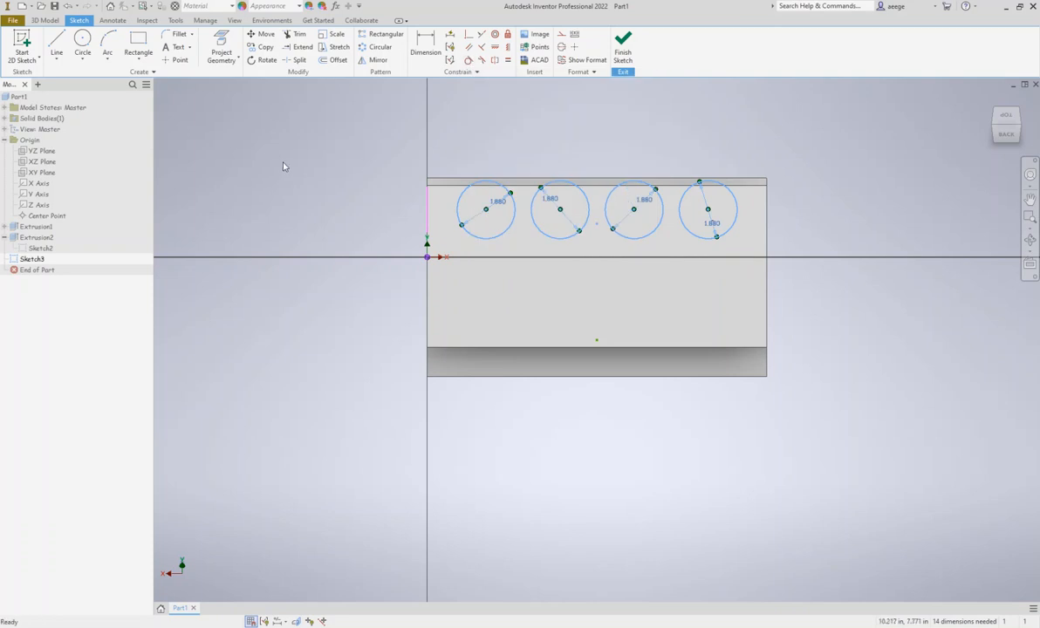
left_click(56, 44)
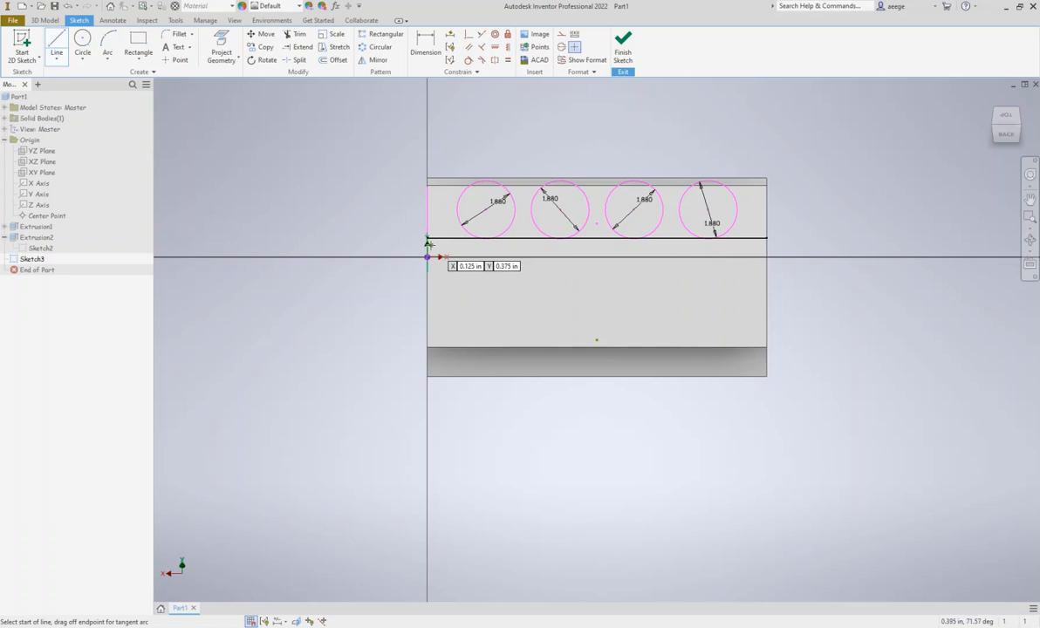
left_click(428, 301)
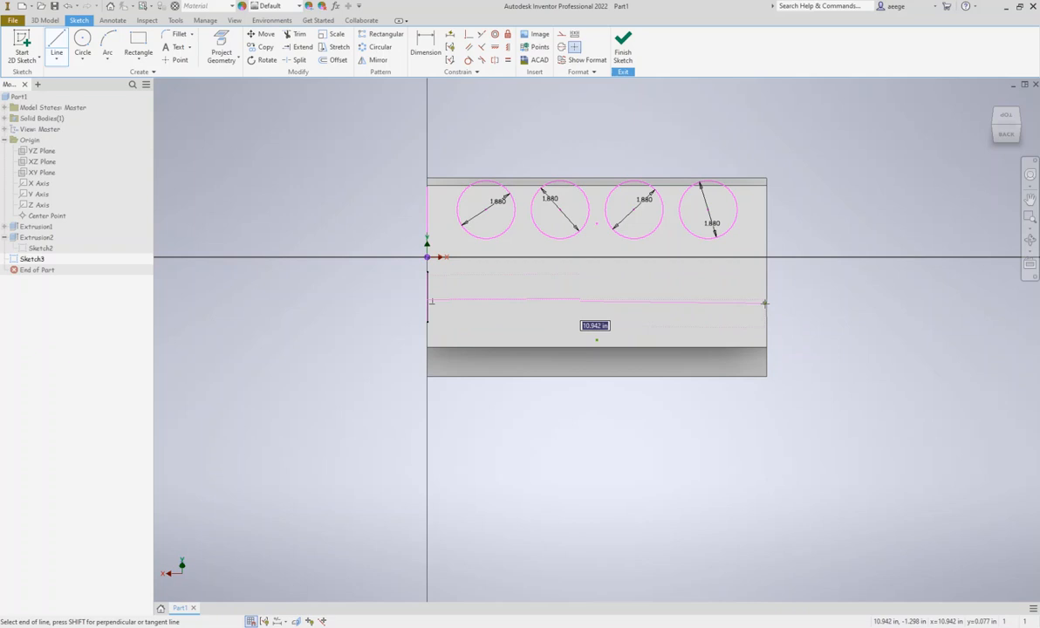
key("Escape")
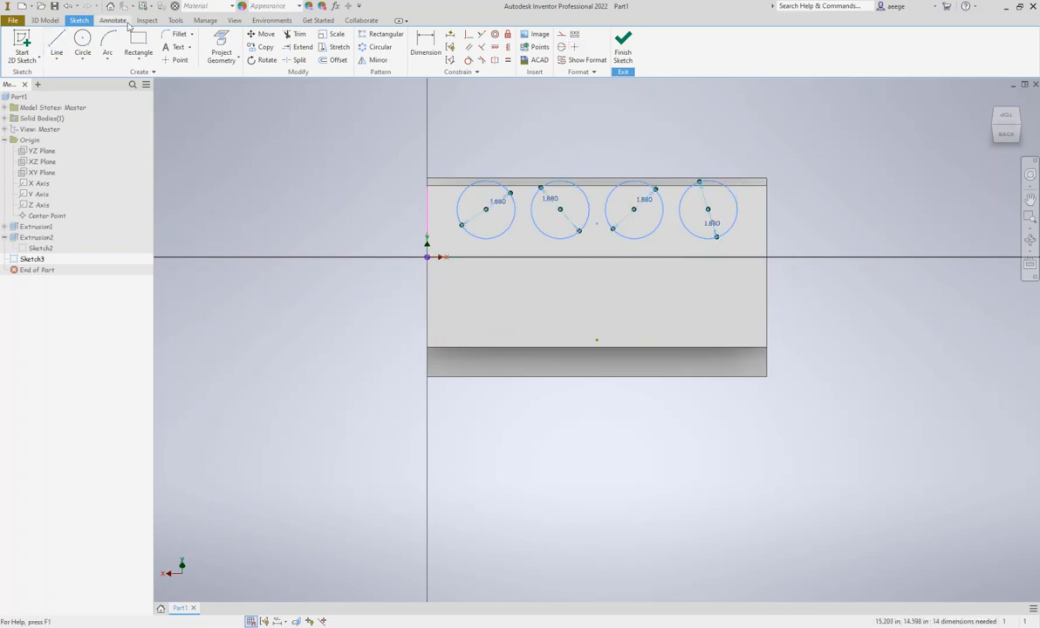
Try to move the pasted circles with the Move tool, using points on the outer circles as base points
left_click(262, 34)
left_click_drag(438, 147, 805, 248)
left_click(223, 153)
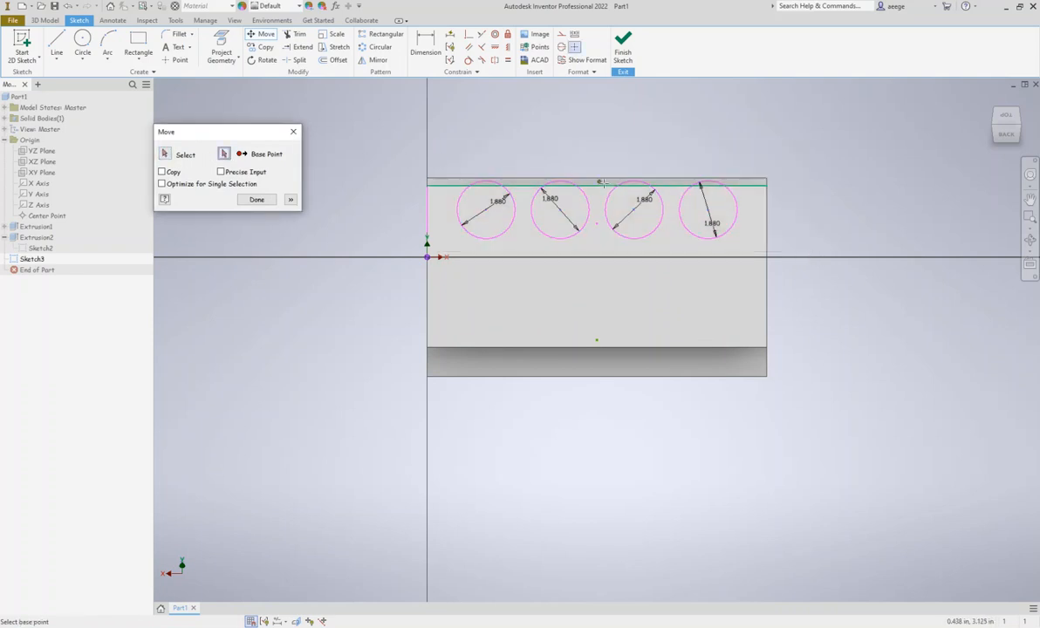
left_click(737, 211)
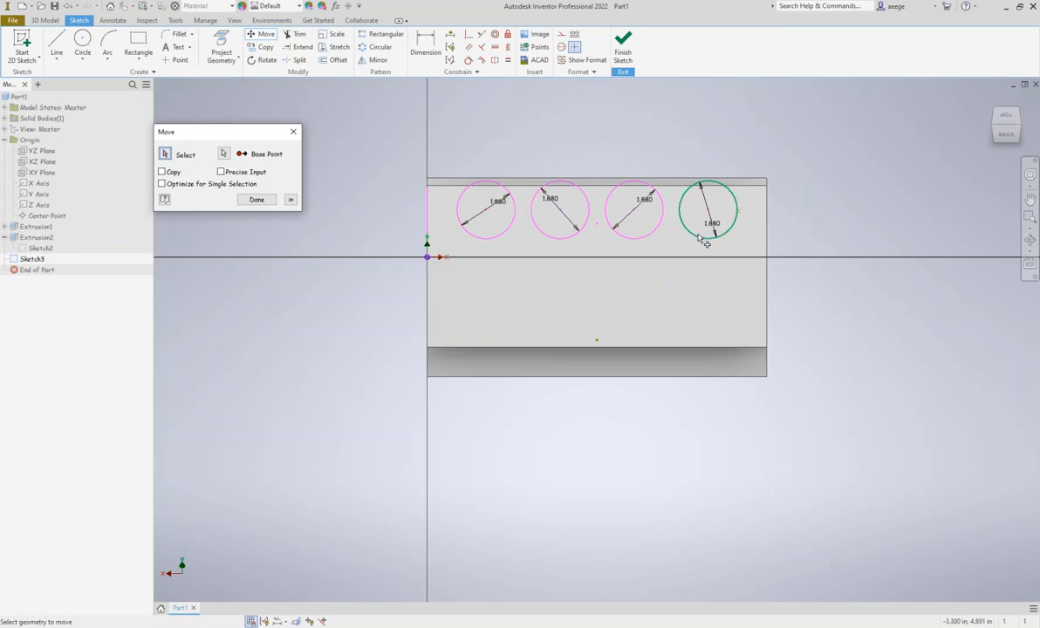
left_click(480, 190)
left_click(224, 153)
left_click(455, 209)
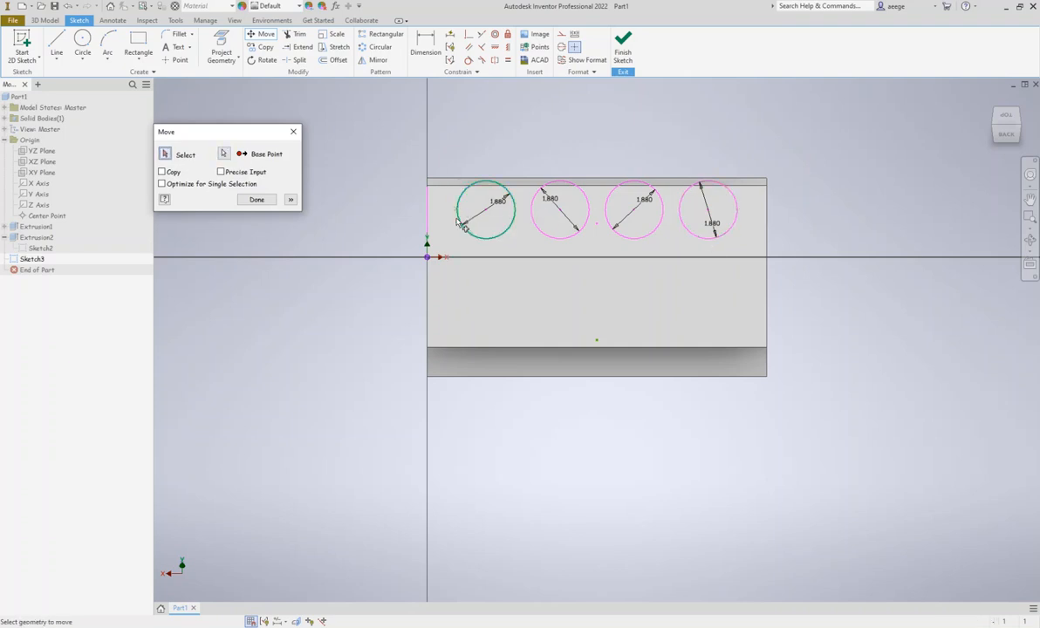
left_click(439, 158)
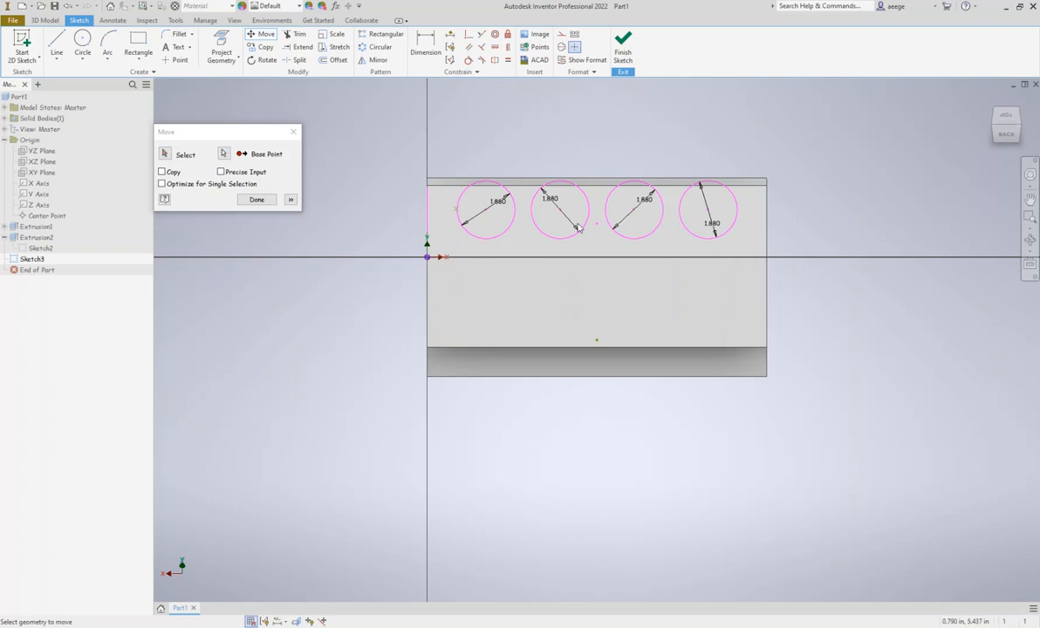
left_click(298, 136)
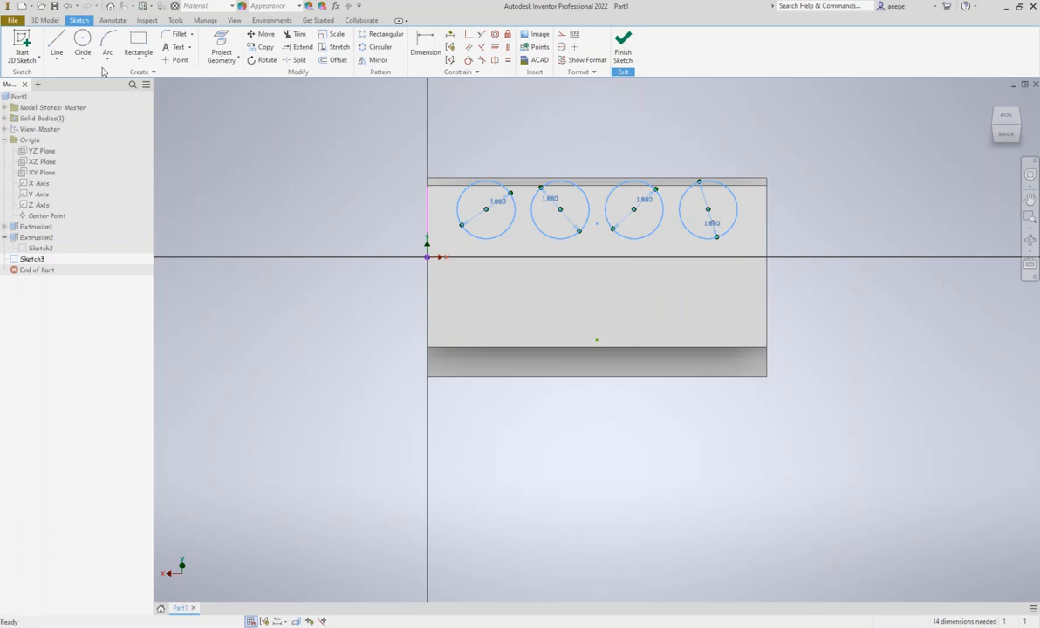
Draw two crossing diagonals between the slanted face's corners, joined by an 11 in horizontal line along the X axis from the origin
left_click(56, 44)
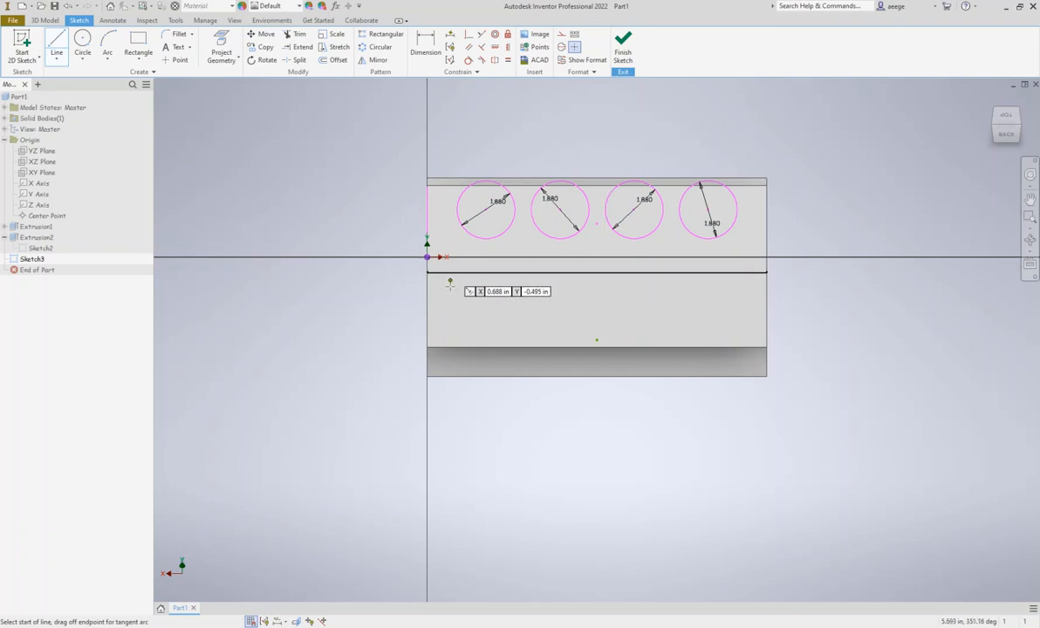
left_click(427, 346)
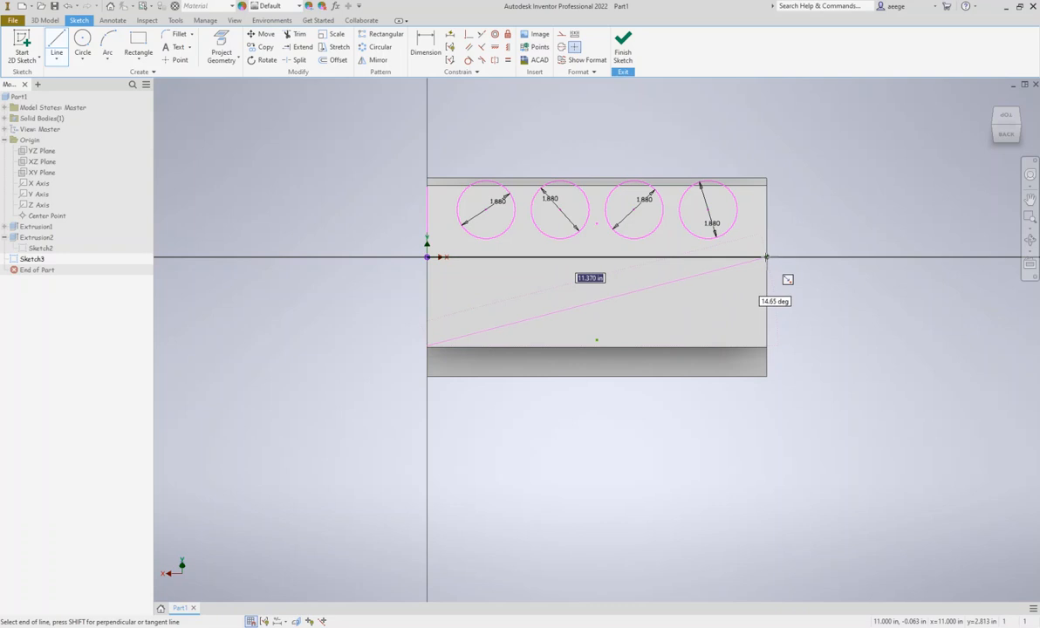
left_click(766, 257)
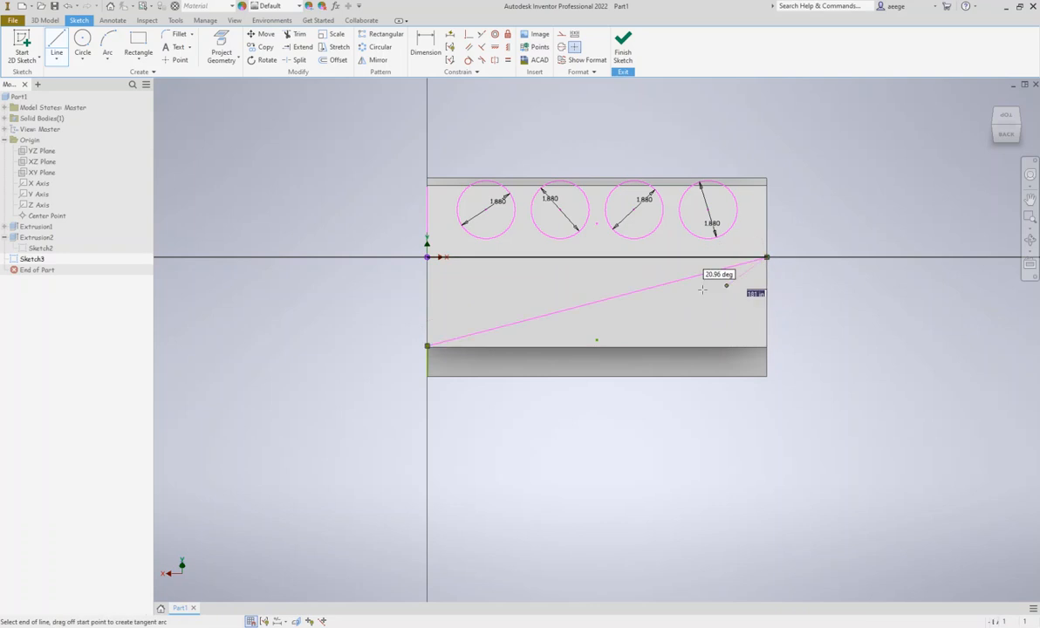
left_click(428, 259)
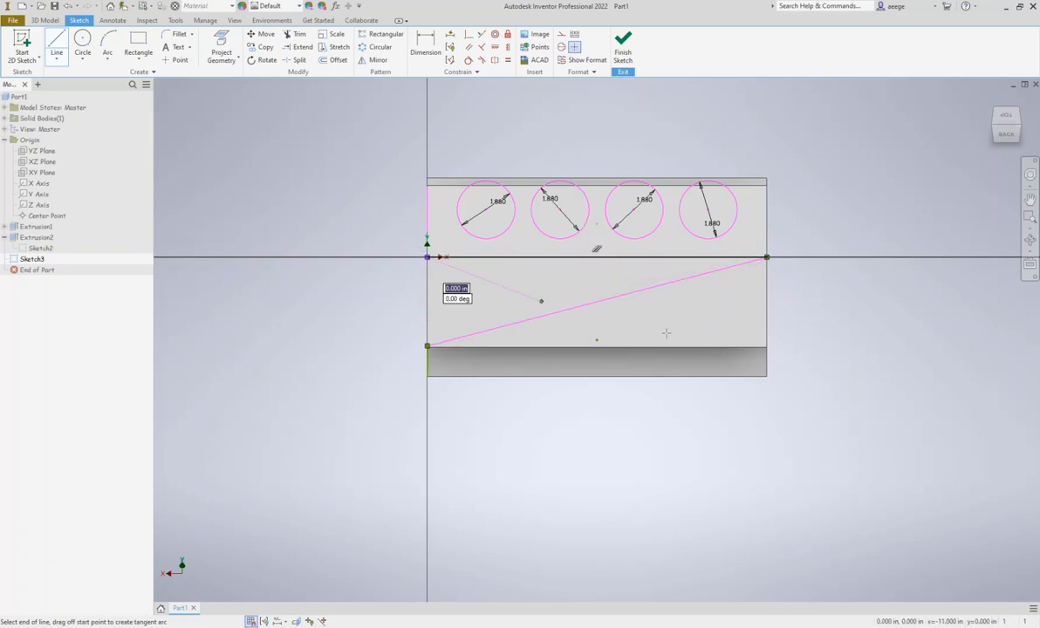
left_click(766, 347)
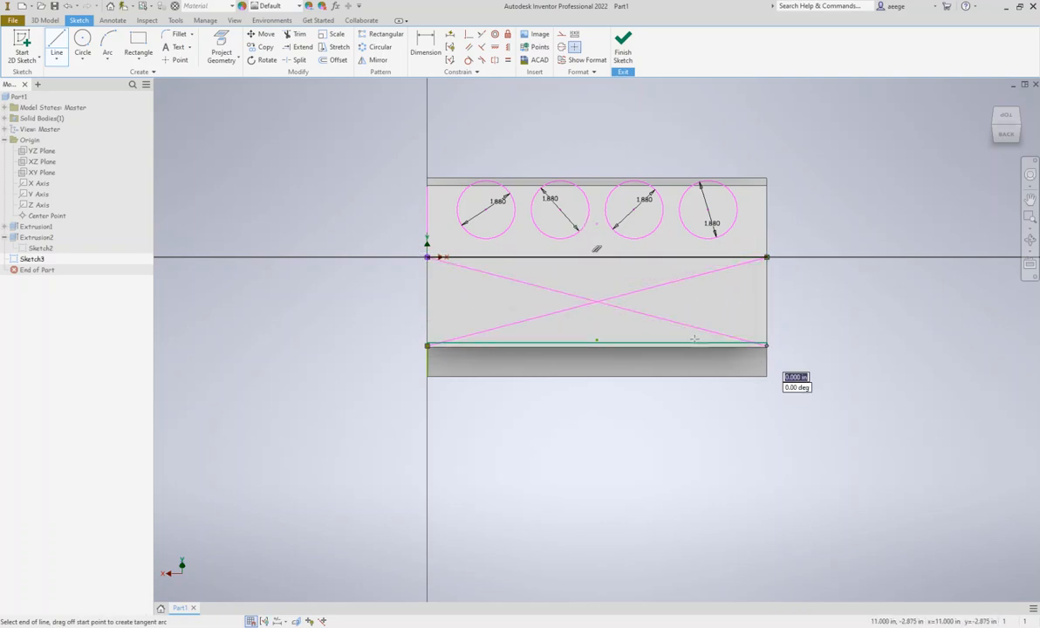
Draw a 7.2 in horizontal line joining the centers of the two outermost pasted circles
key("Escape")
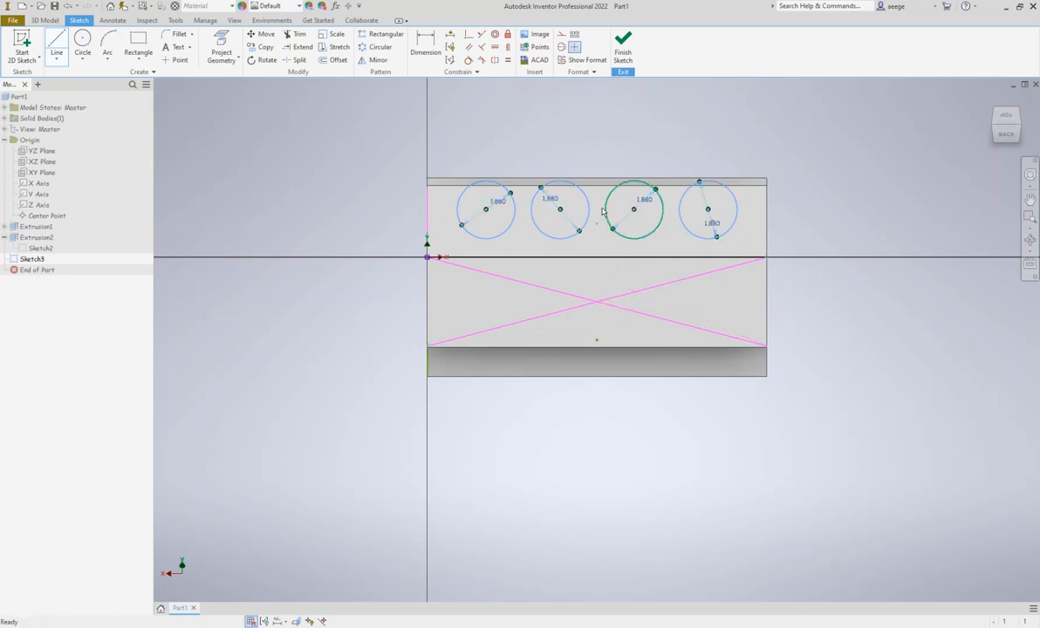
left_click(56, 44)
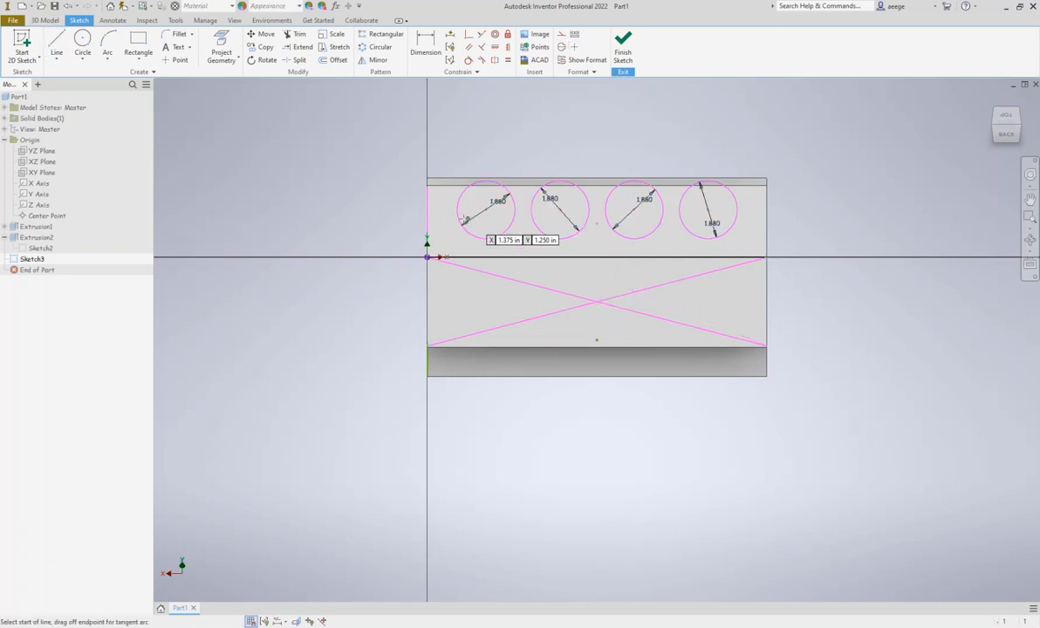
left_click(708, 210)
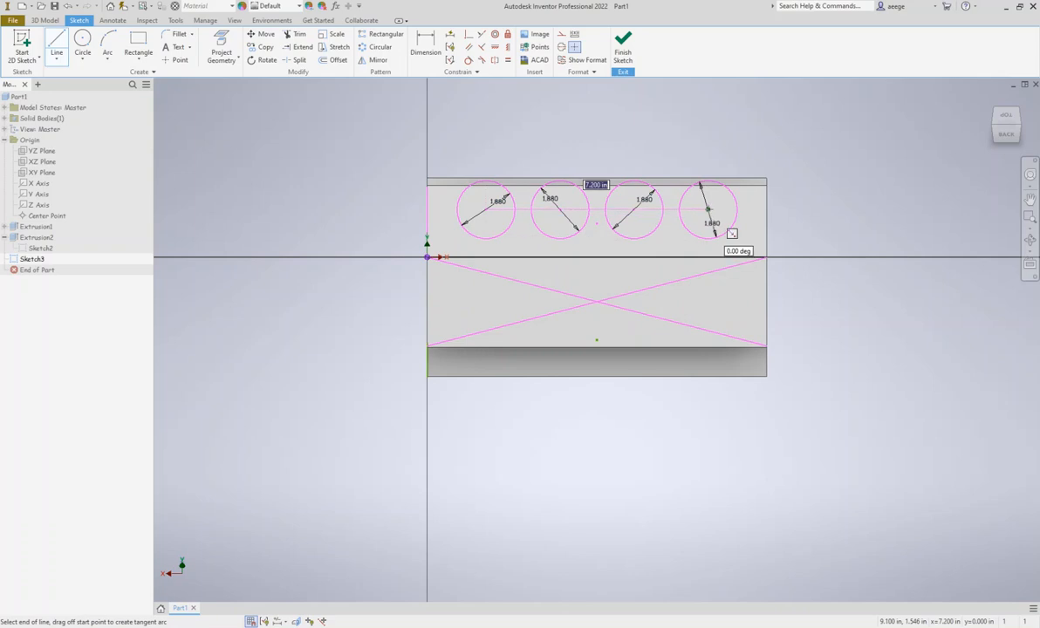
left_click(486, 210)
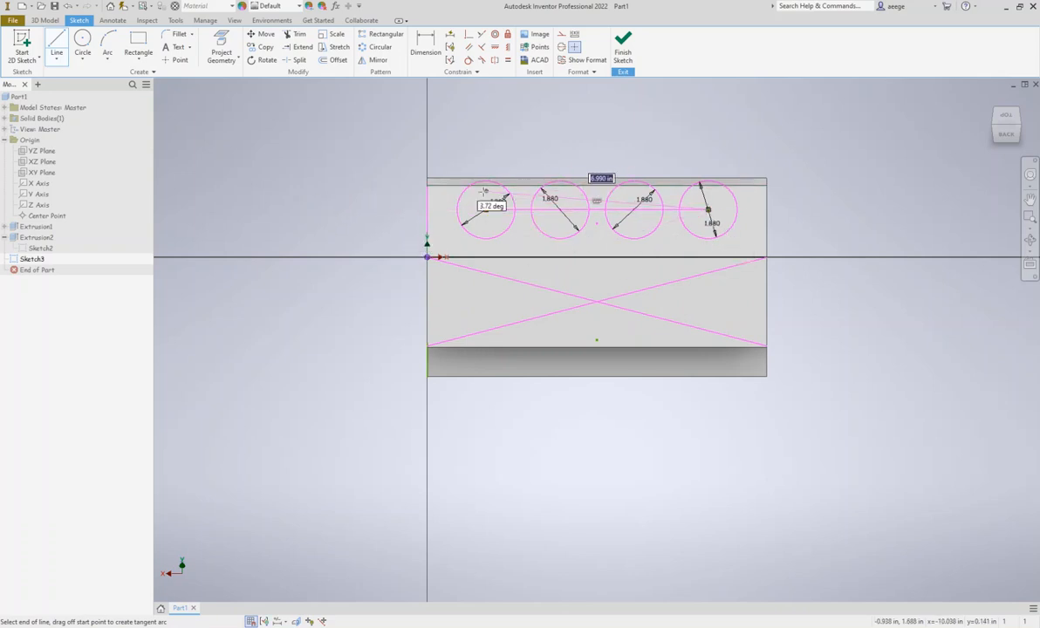
key("Escape")
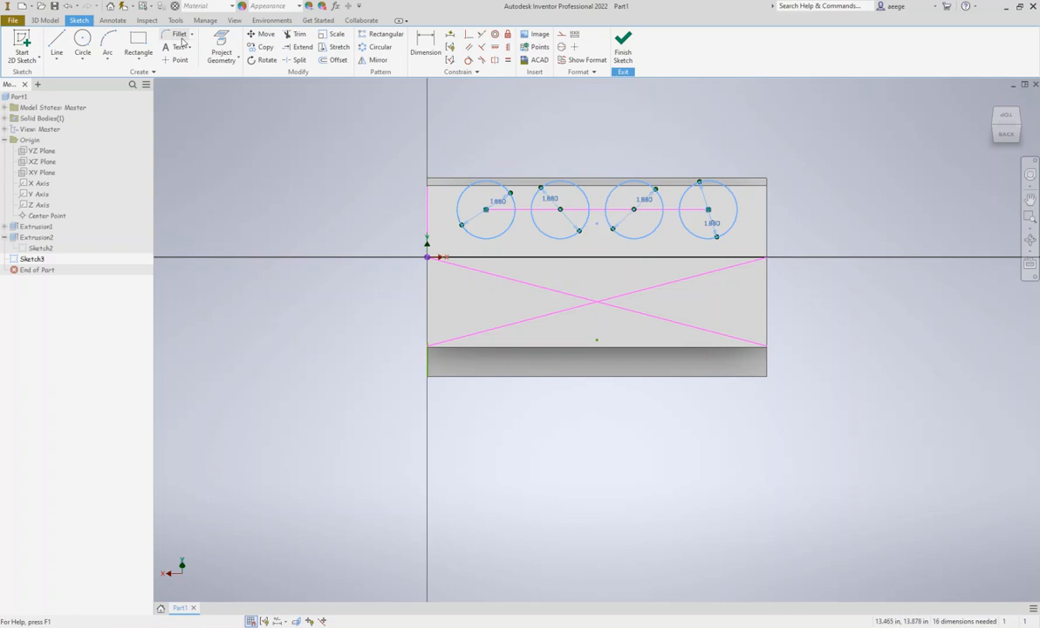
Try to move the circle row from the connecting line's midpoint to the diagonals' crossing, removing constraints, and undo the move
left_click(260, 34)
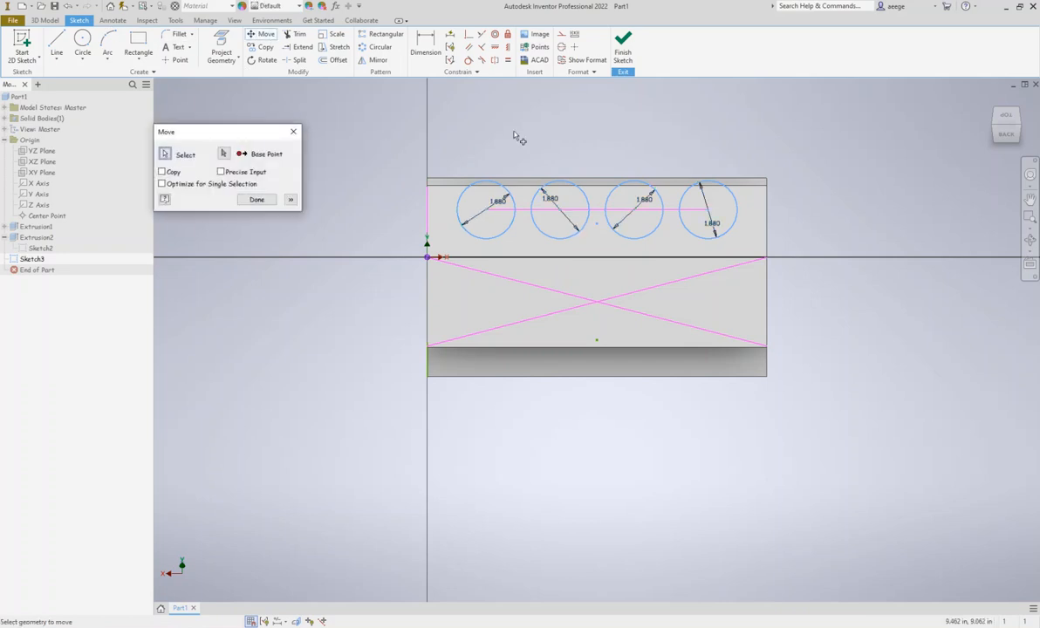
left_click_drag(447, 132, 710, 244)
left_click(225, 154)
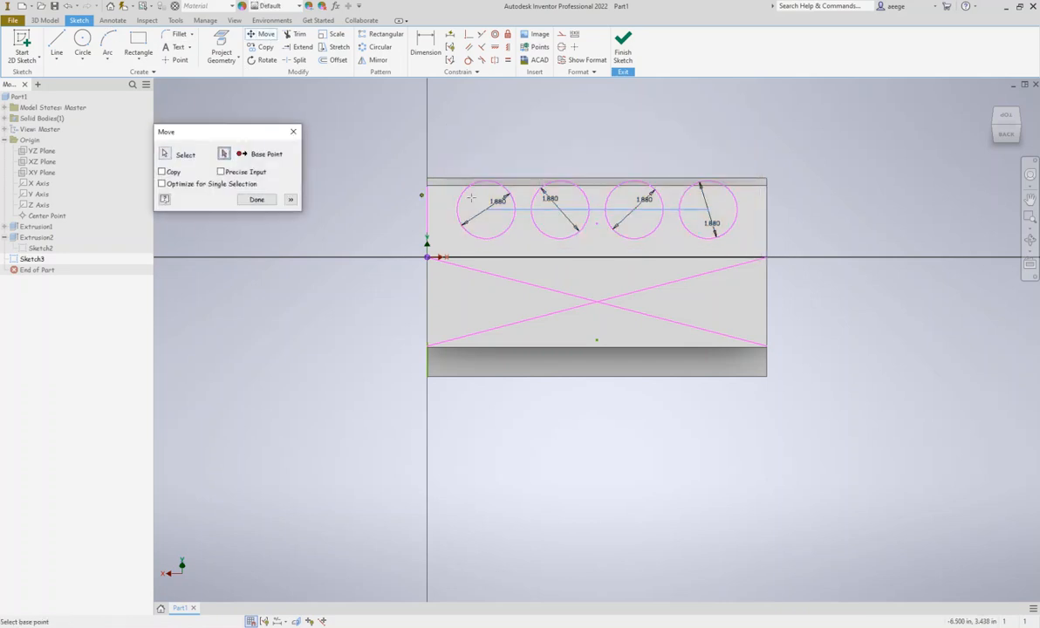
left_click(598, 209)
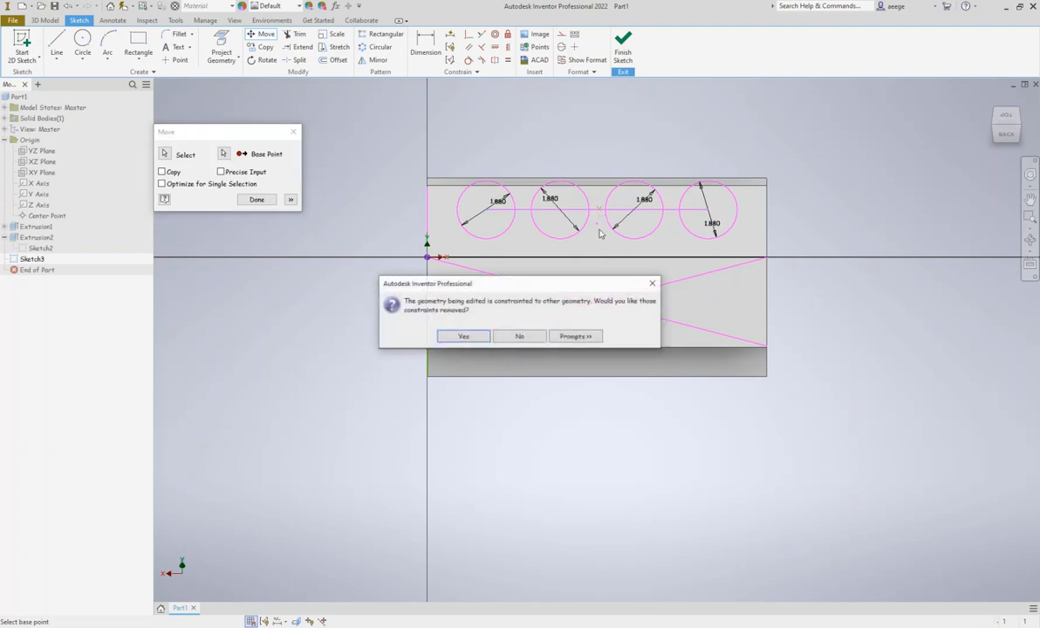
left_click(462, 337)
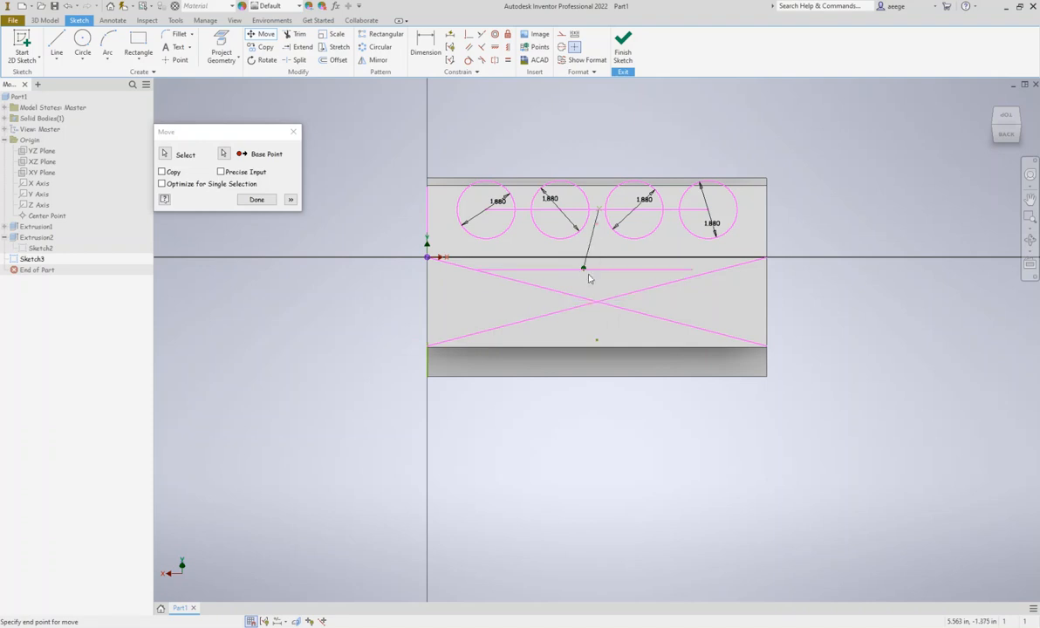
left_click(599, 303)
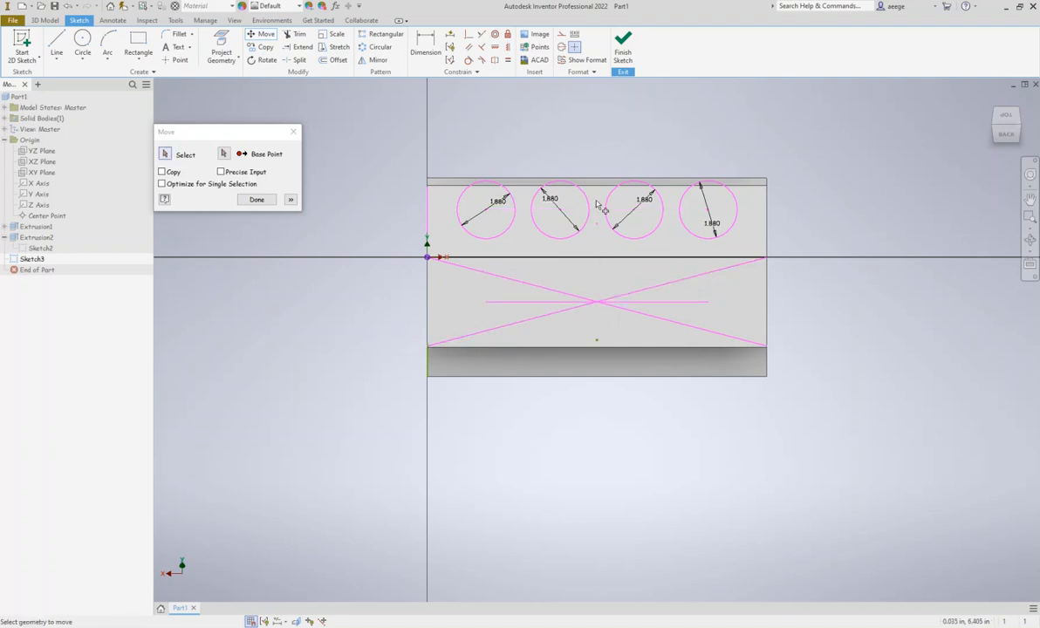
key("Escape")
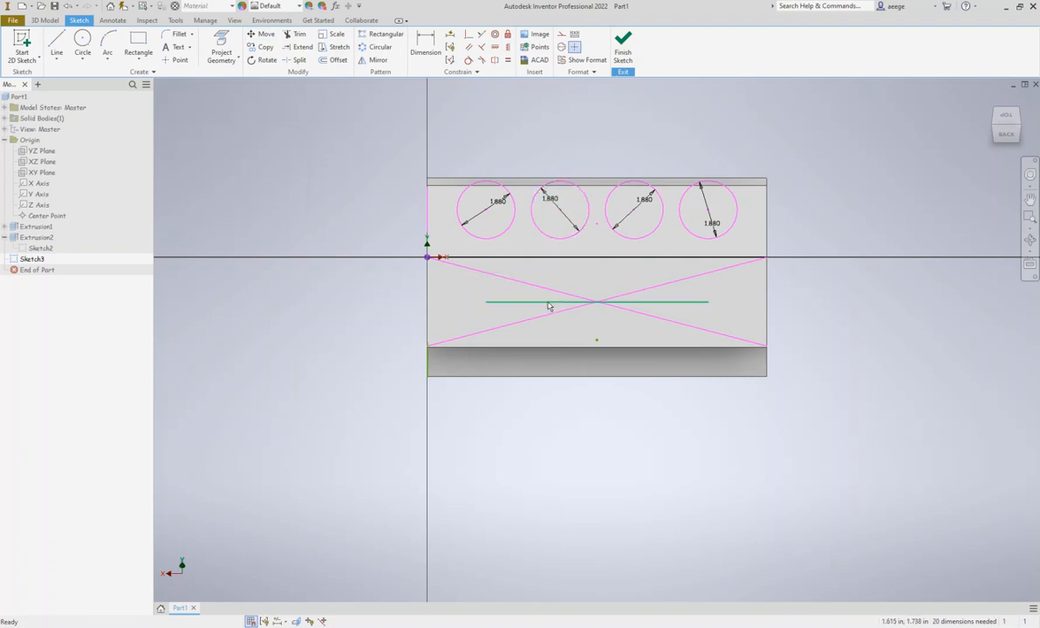
key("ctrl+z")
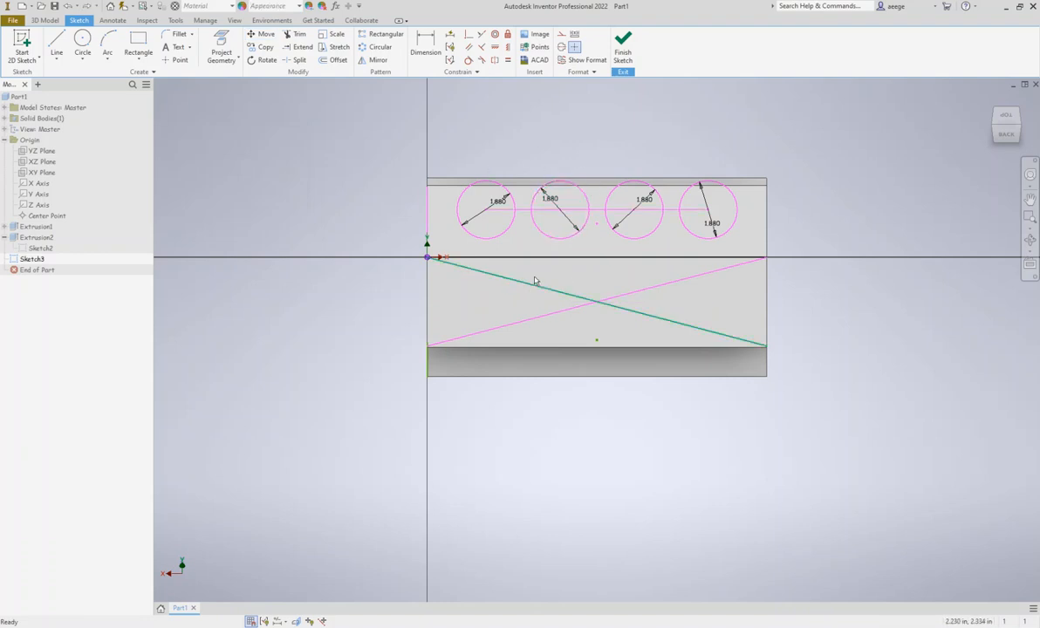
Move the four circles from the connecting line's midpoint to the crossing of the diagonals, allowing their constraints to be removed
left_click(262, 34)
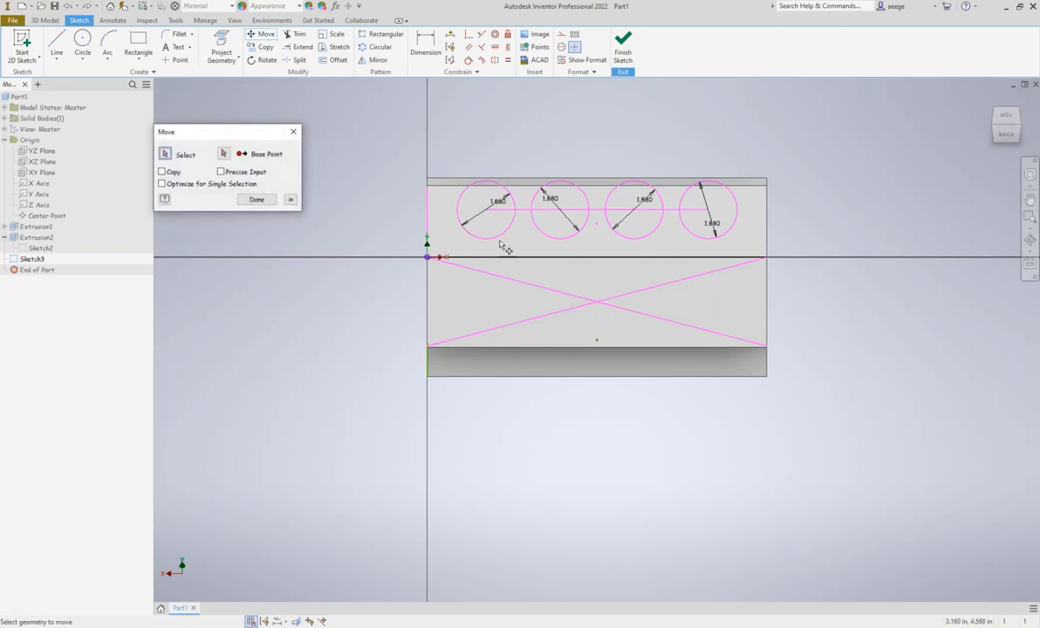
left_click(498, 240)
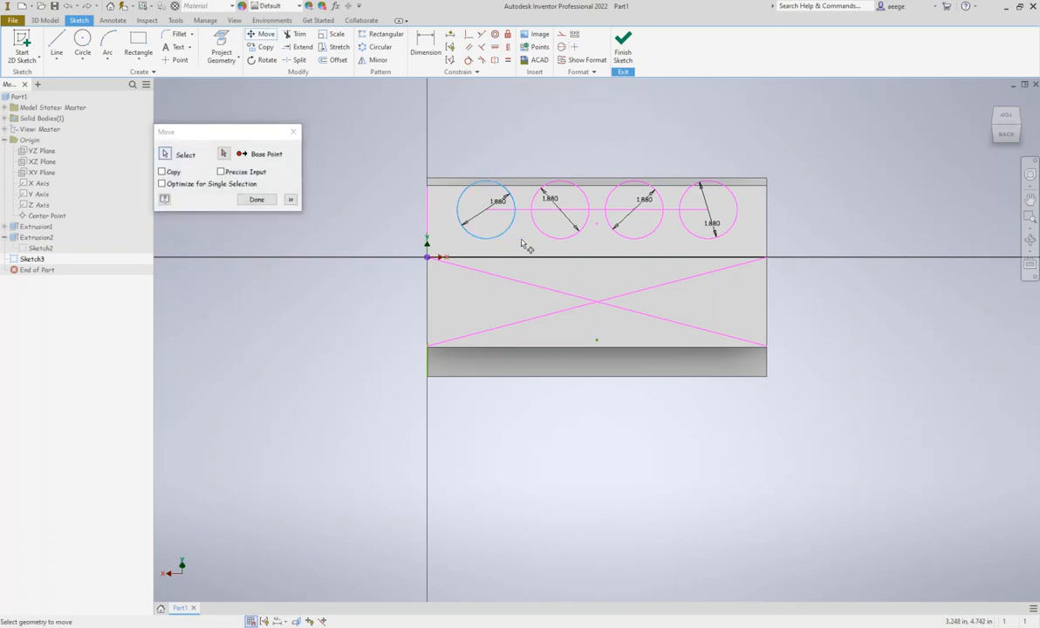
left_click(553, 236)
left_click(646, 239)
left_click(698, 236)
left_click(225, 154)
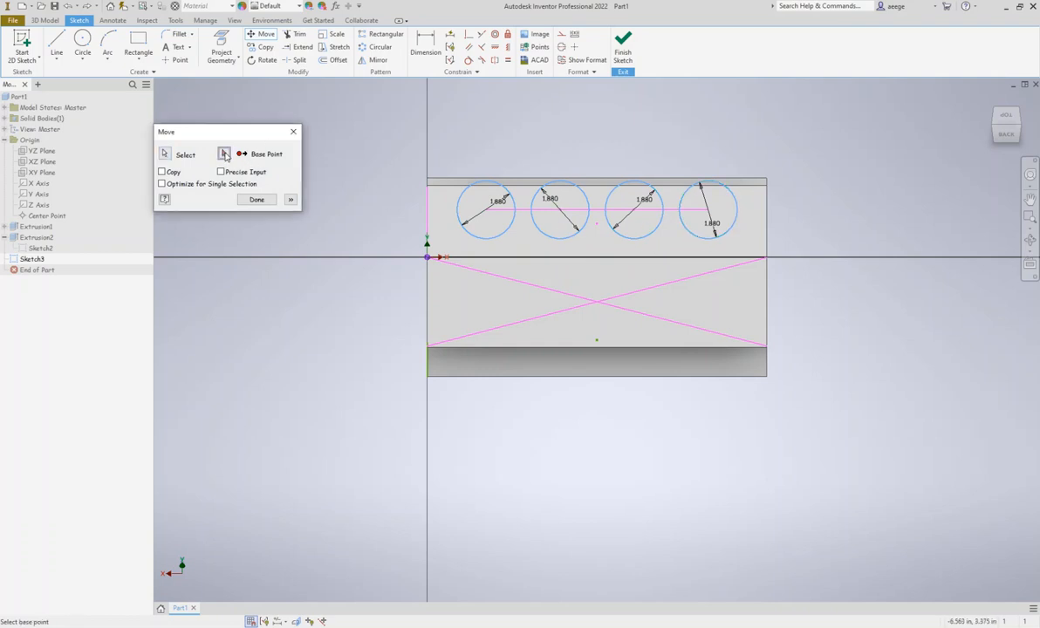
left_click(597, 209)
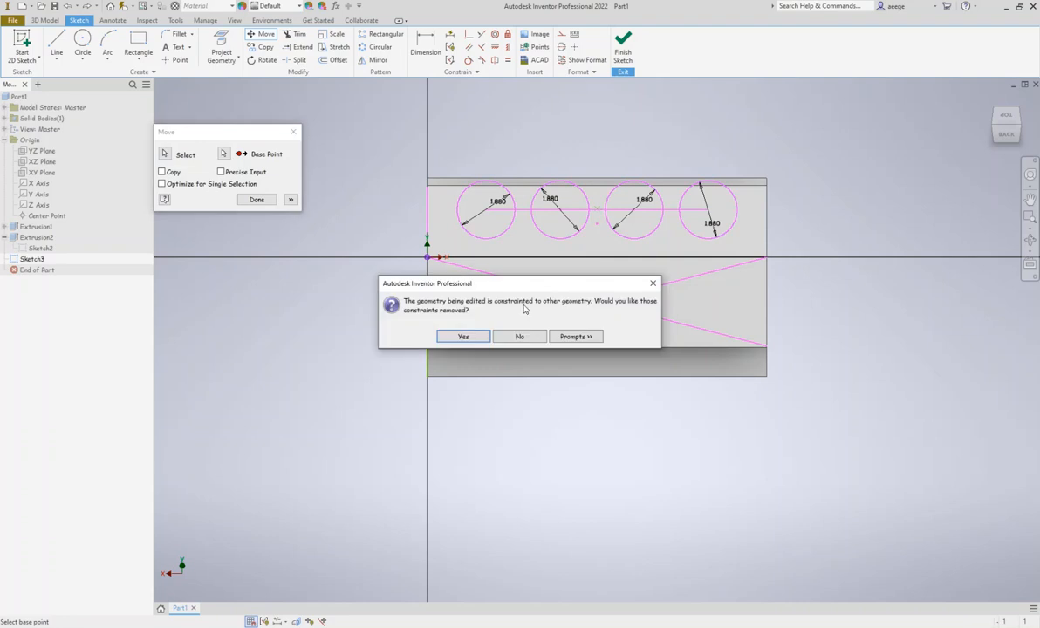
left_click(457, 337)
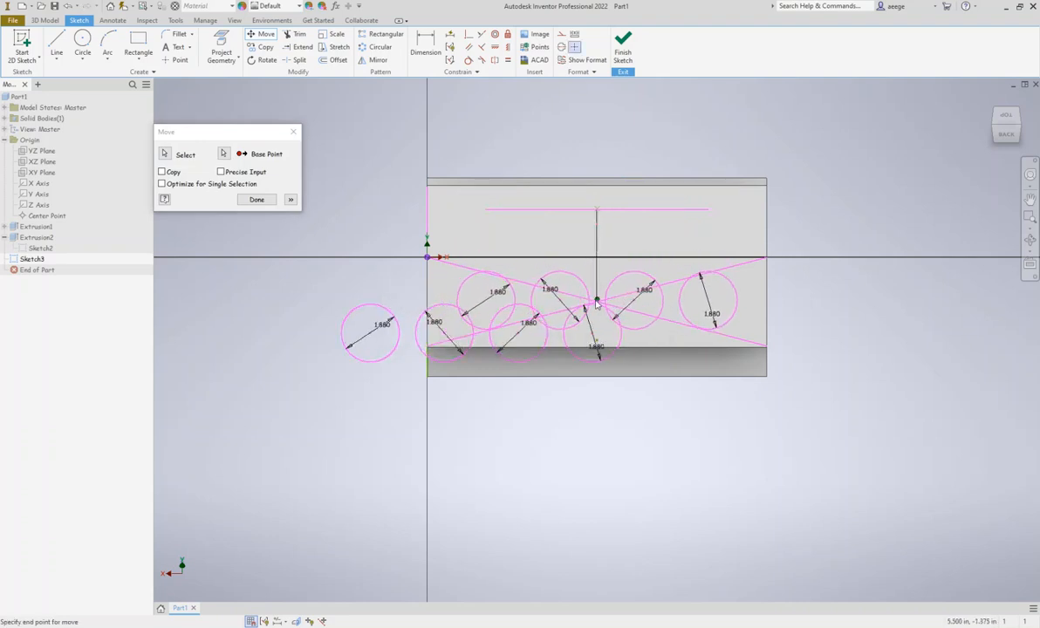
left_click(597, 302)
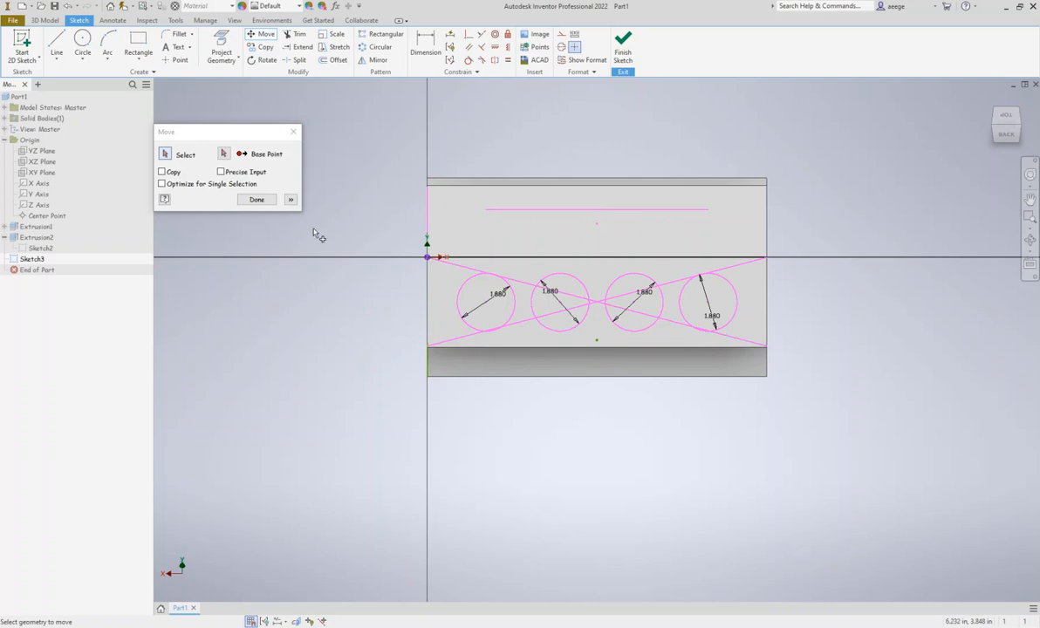
left_click(274, 200)
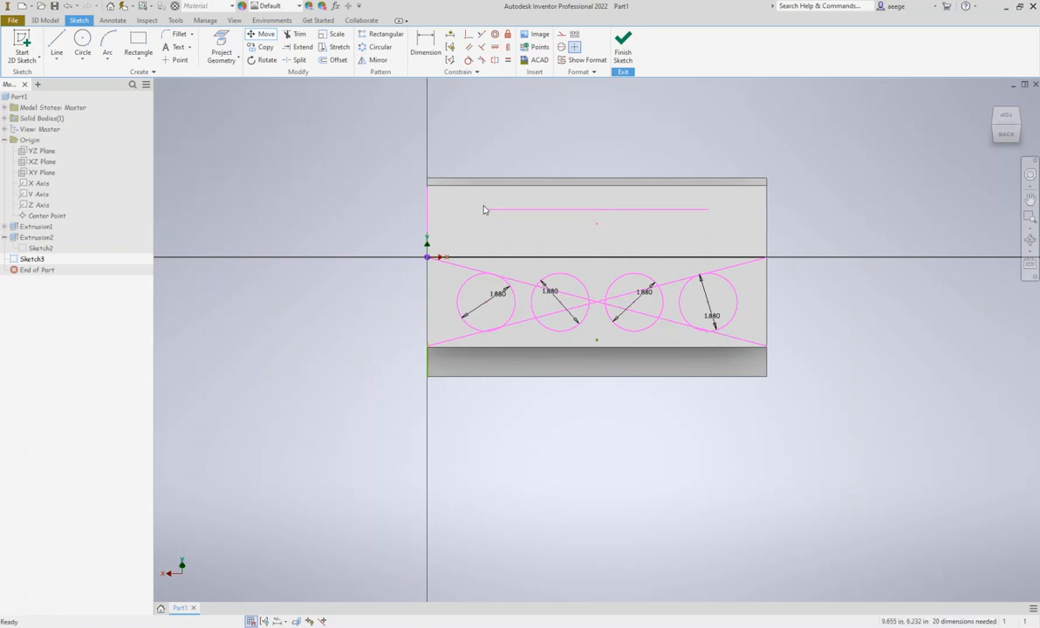
Delete both diagonal construction lines and the horizontal line that joined the circle centers
left_click(451, 262)
key("Delete")
left_click(715, 273)
key("Delete")
left_click(639, 209)
key("Delete")
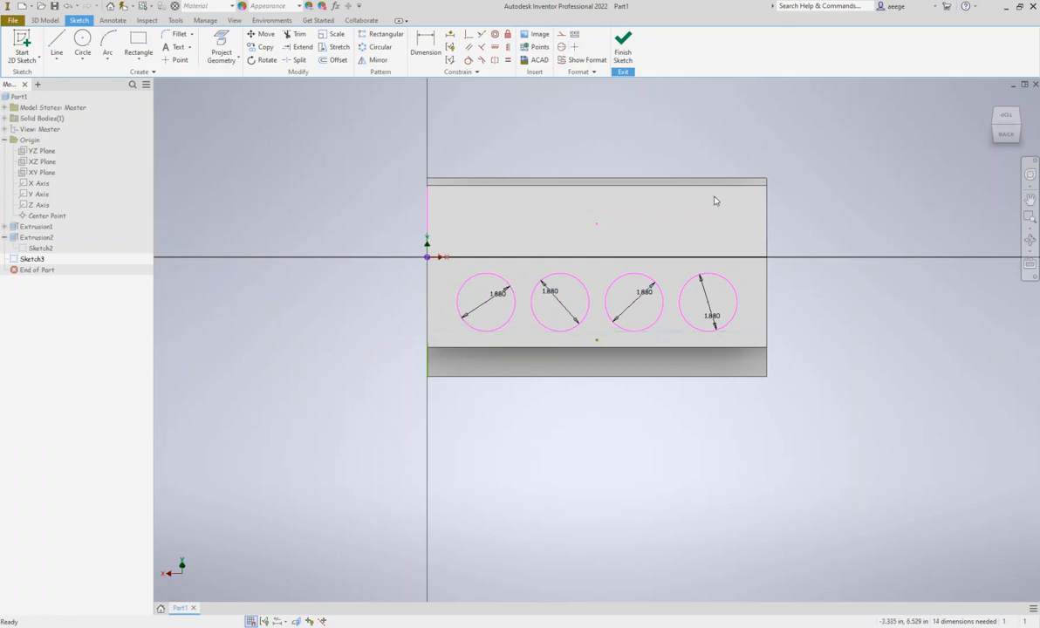
Finish the sketch and cut all four circles 4.4 in deep into the block with a flipped-direction Extrude
mouse_move(1006, 142)
left_mouse_down()
mouse_move(966, 131)
mouse_move(989, 151)
left_mouse_up()
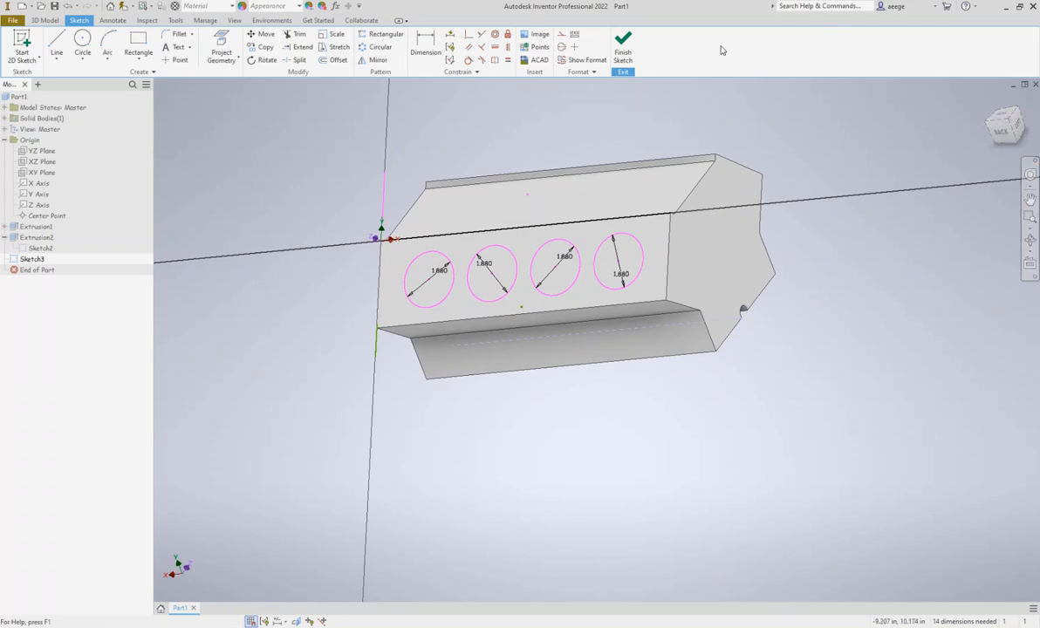
left_click(622, 46)
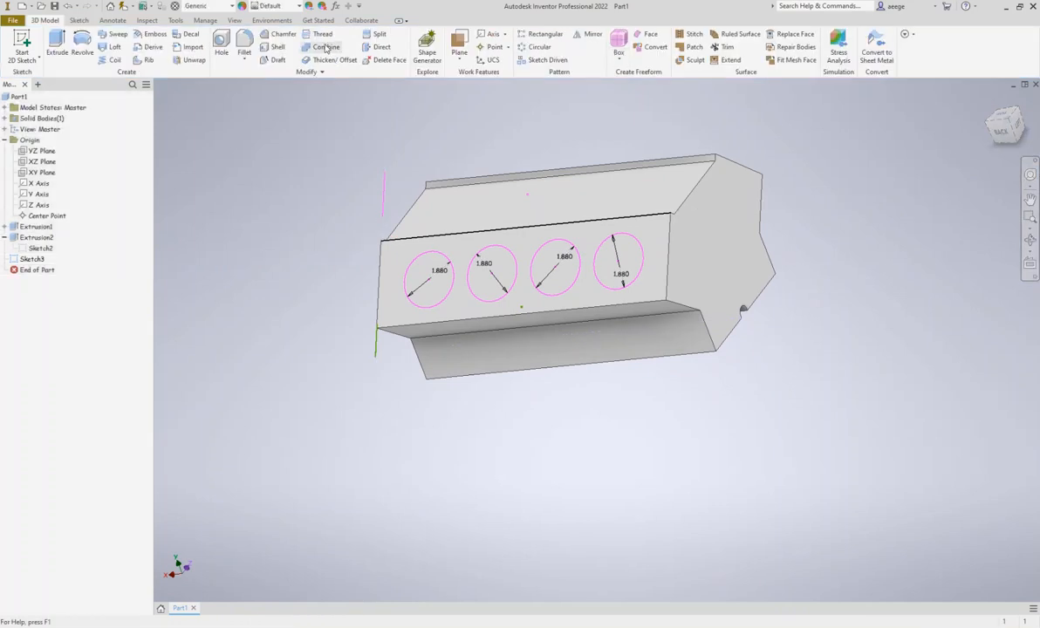
left_click(58, 46)
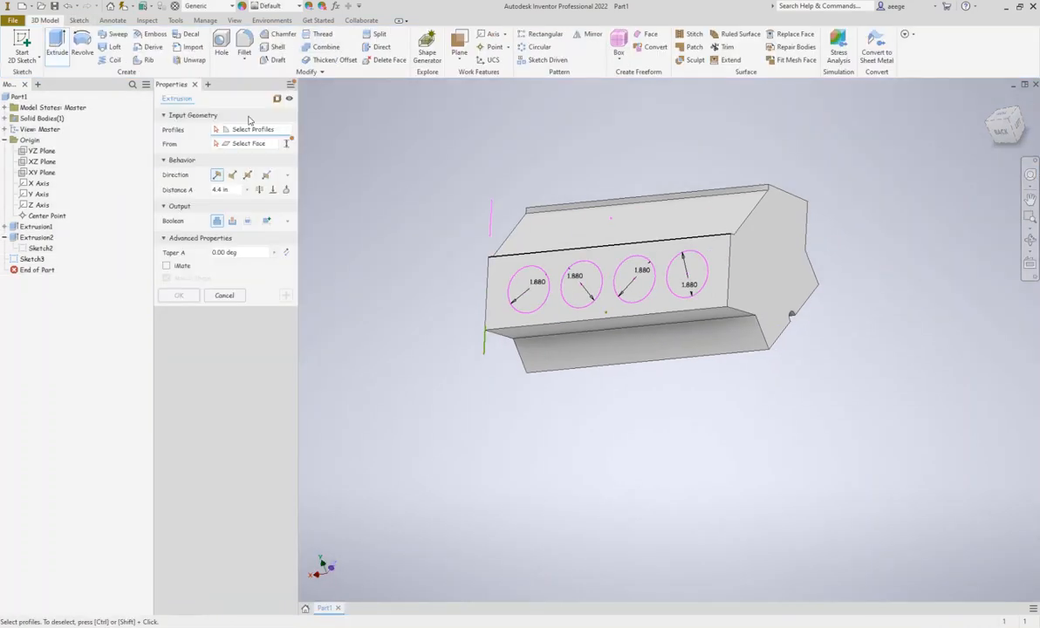
left_click(576, 281)
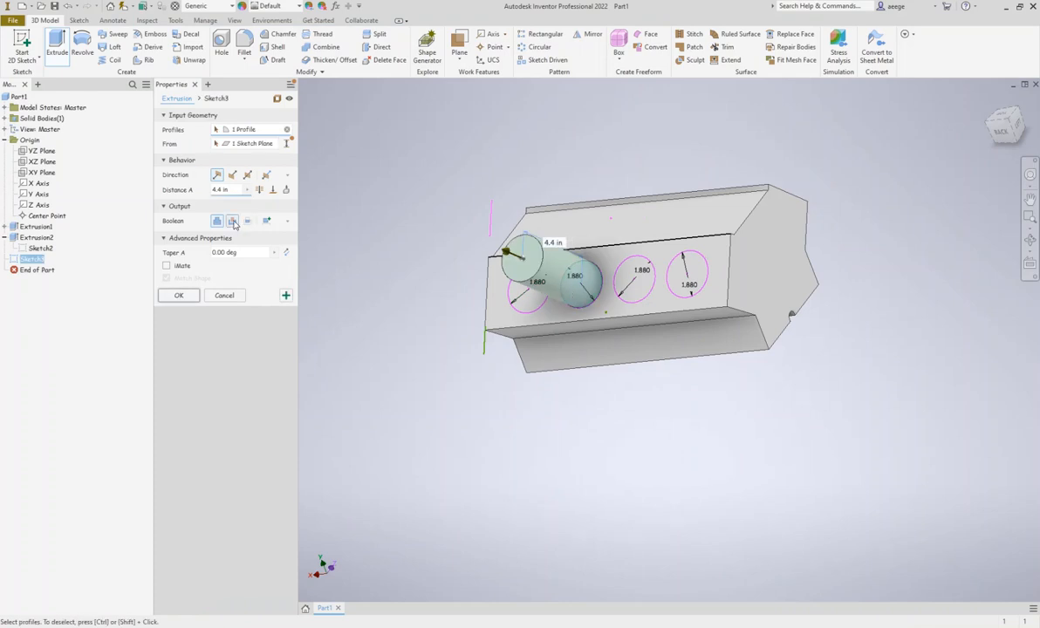
left_click(232, 175)
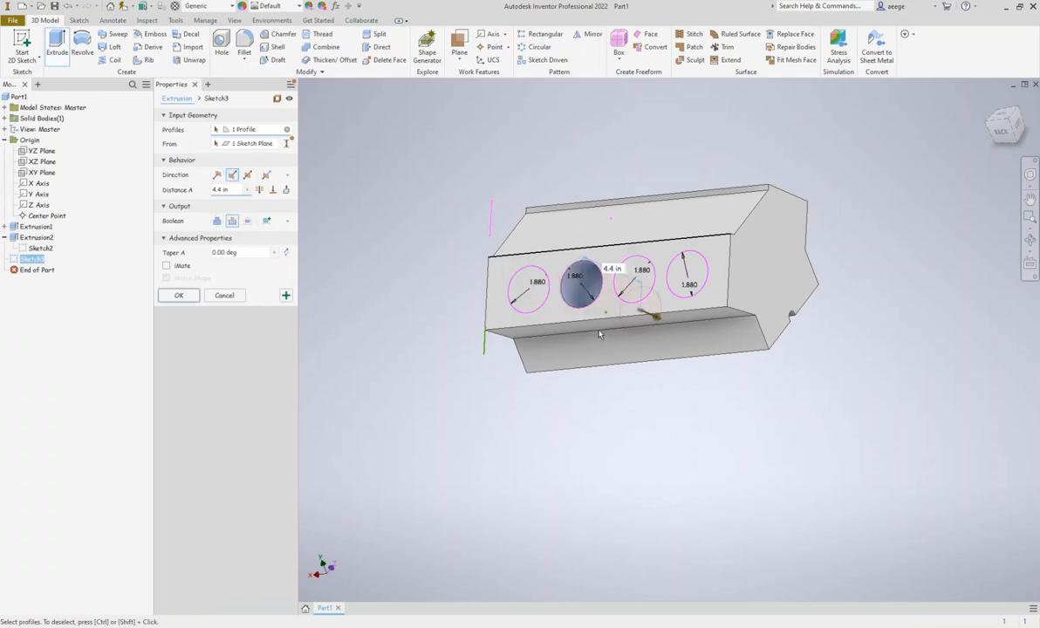
left_click(695, 276)
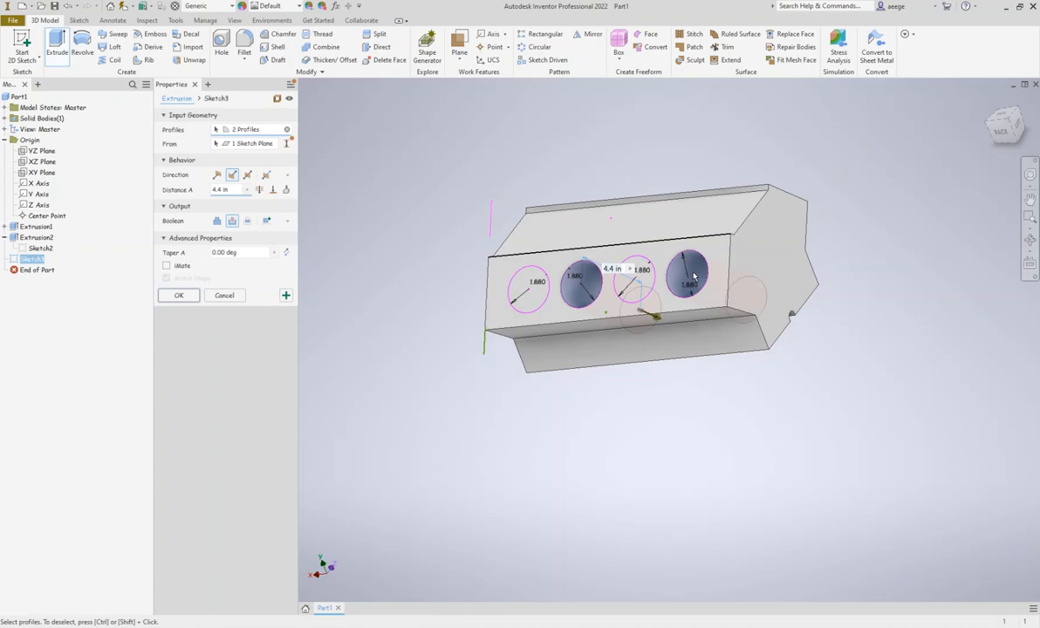
left_click(524, 291)
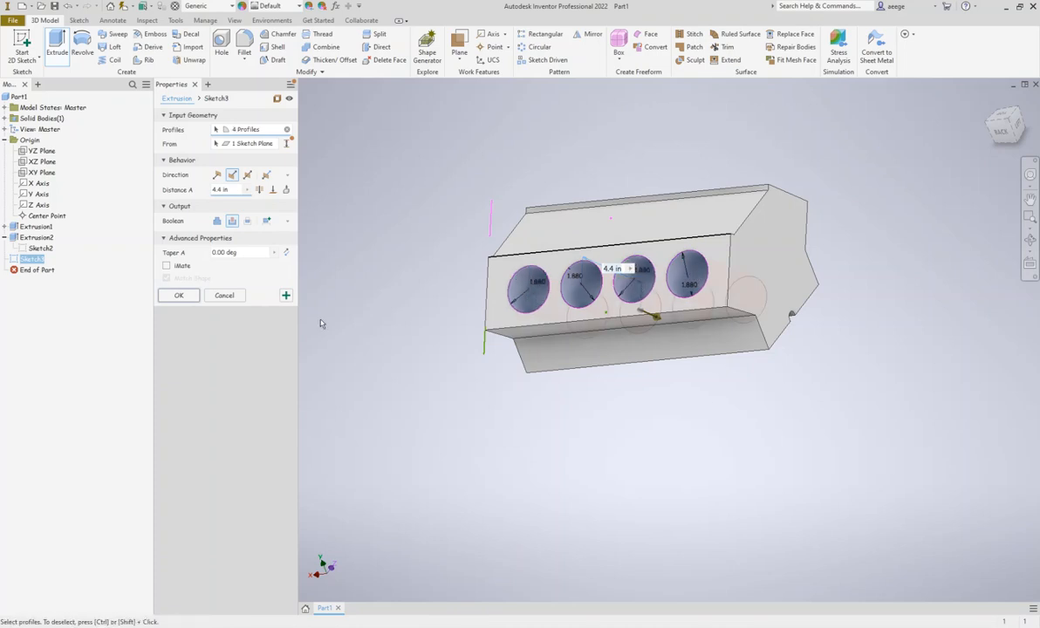
left_click(178, 295)
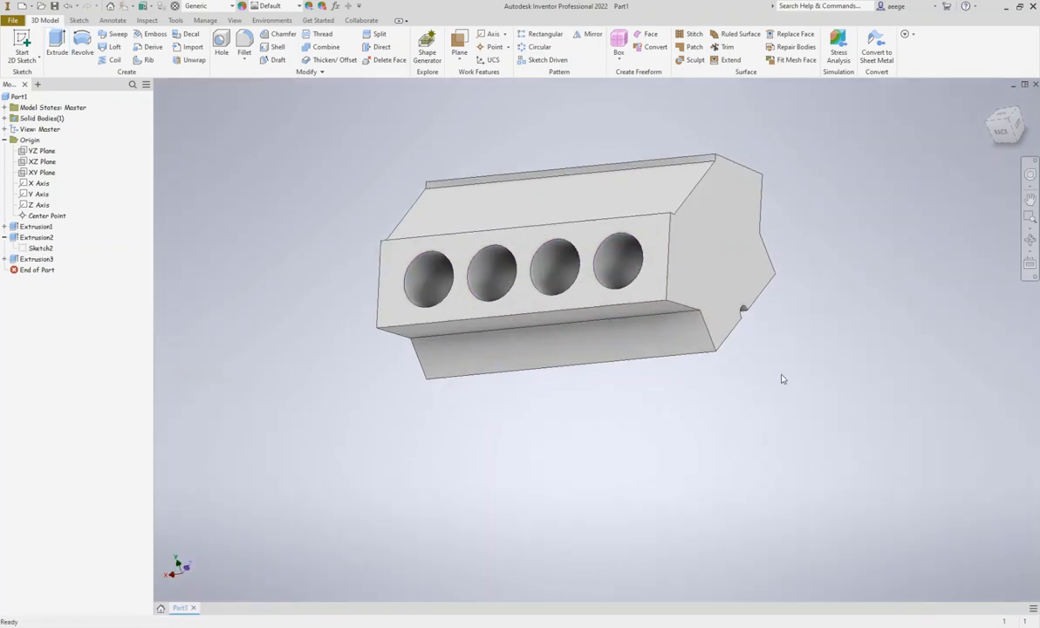
Save the part as ENGINEBLOCK.ipt in a new My Drive folder named V8BY followed by the author's surname
left_click(54, 7)
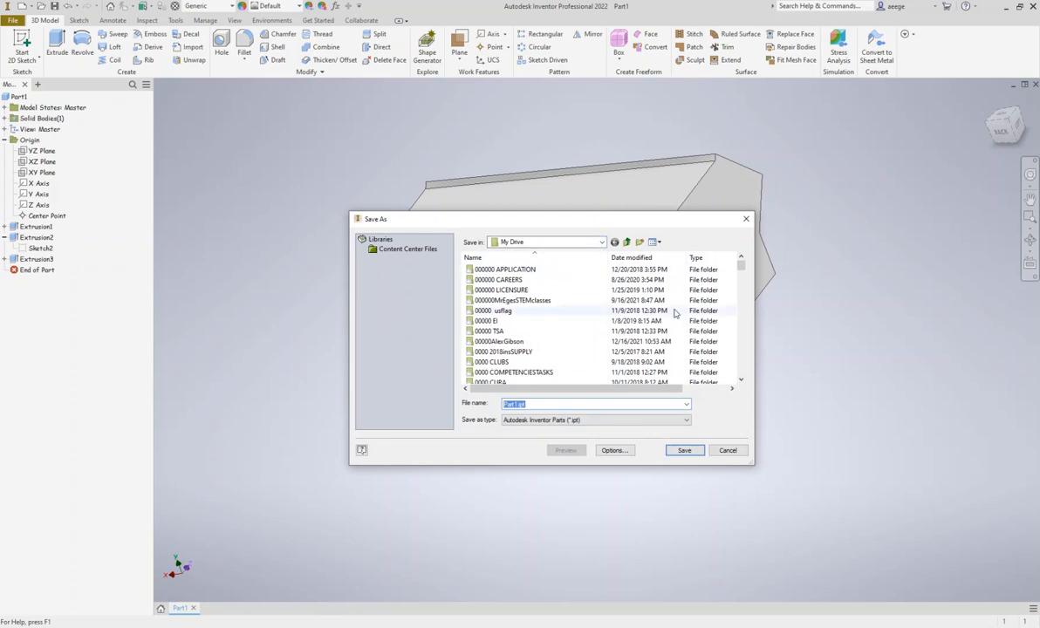
left_click(640, 242)
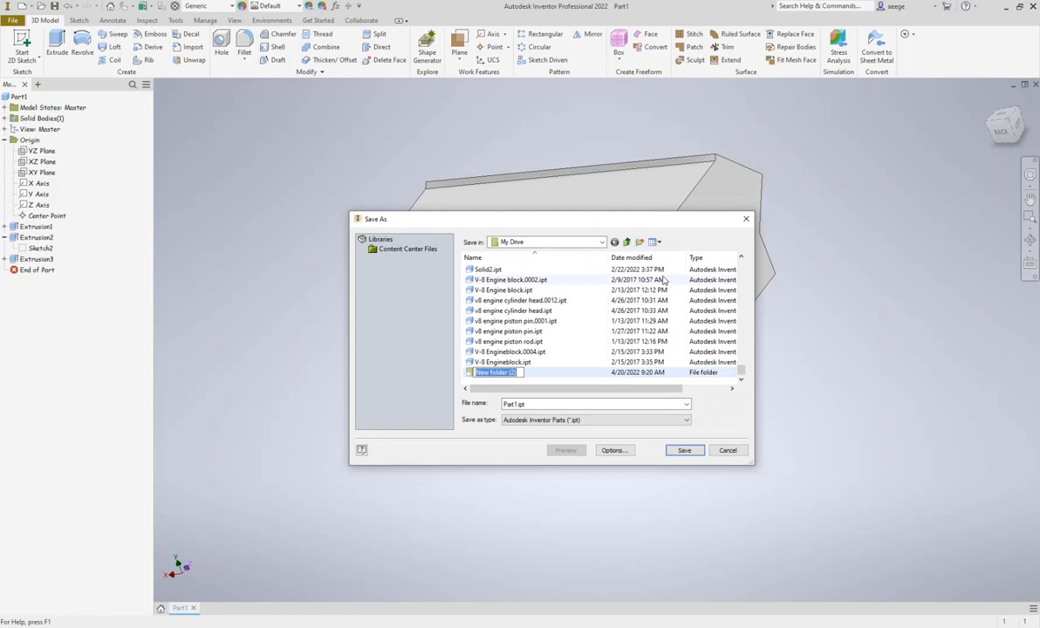
type("V8BYEGE")
left_click(471, 374)
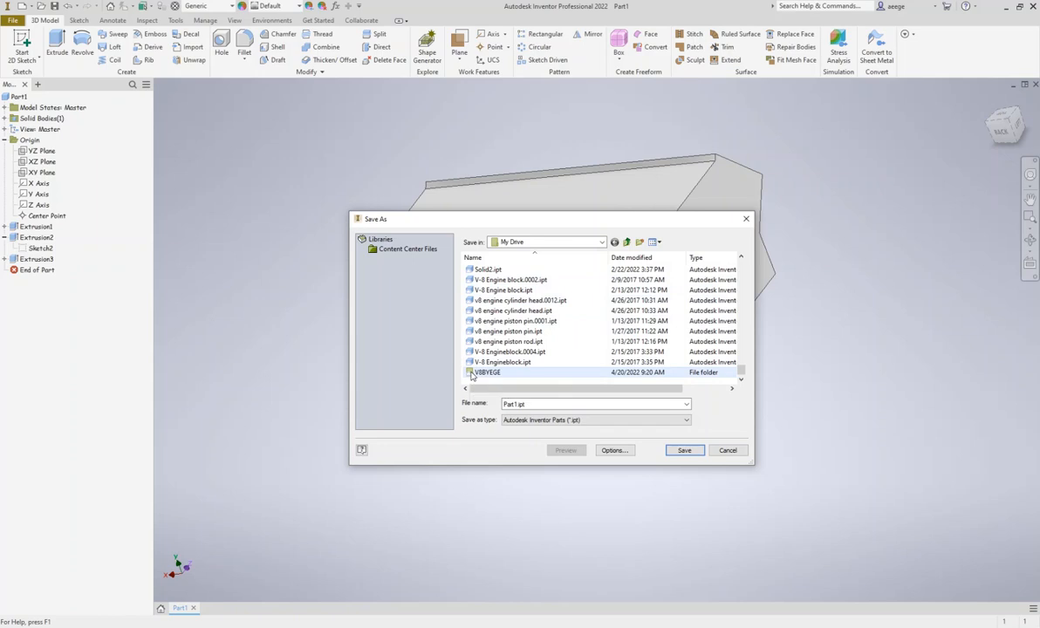
double_click(471, 374)
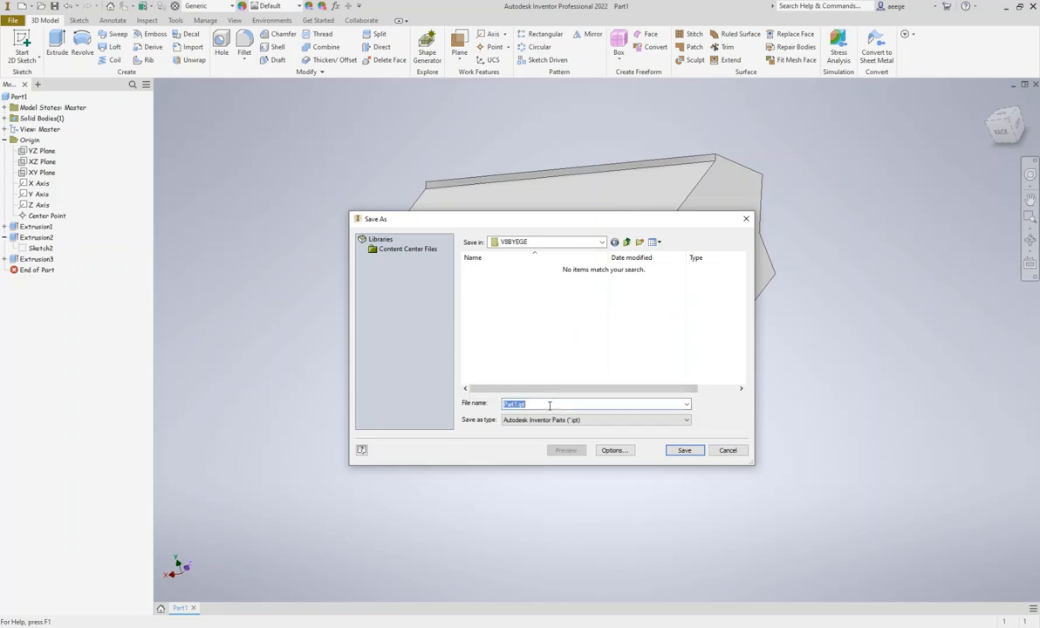
type("ENGINEBLOCK")
left_click(684, 450)
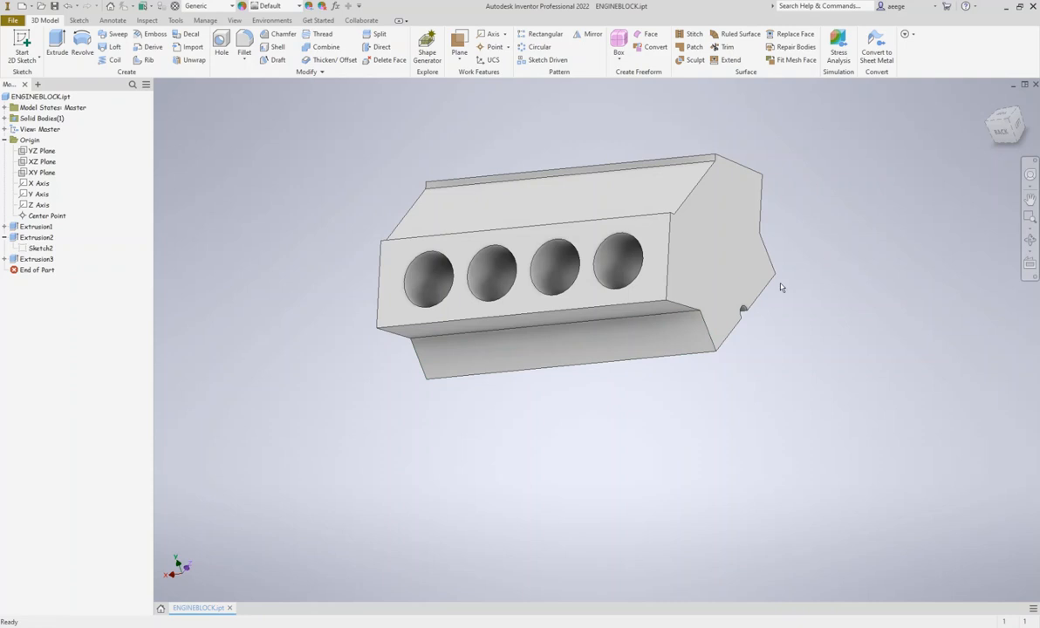
Start a sketch on the block's underside and draw a rectangle spanning the full bottom surface between its opposite outer corners
middle_click_drag(556, 260, 574, 263, "shift")
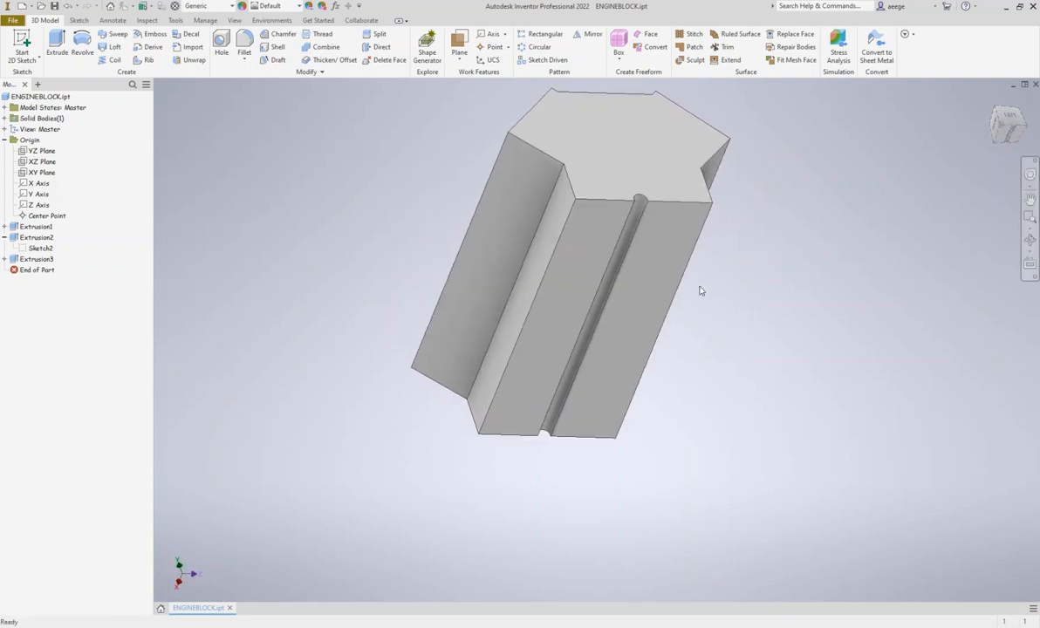
left_click(1005, 133)
left_click(656, 215)
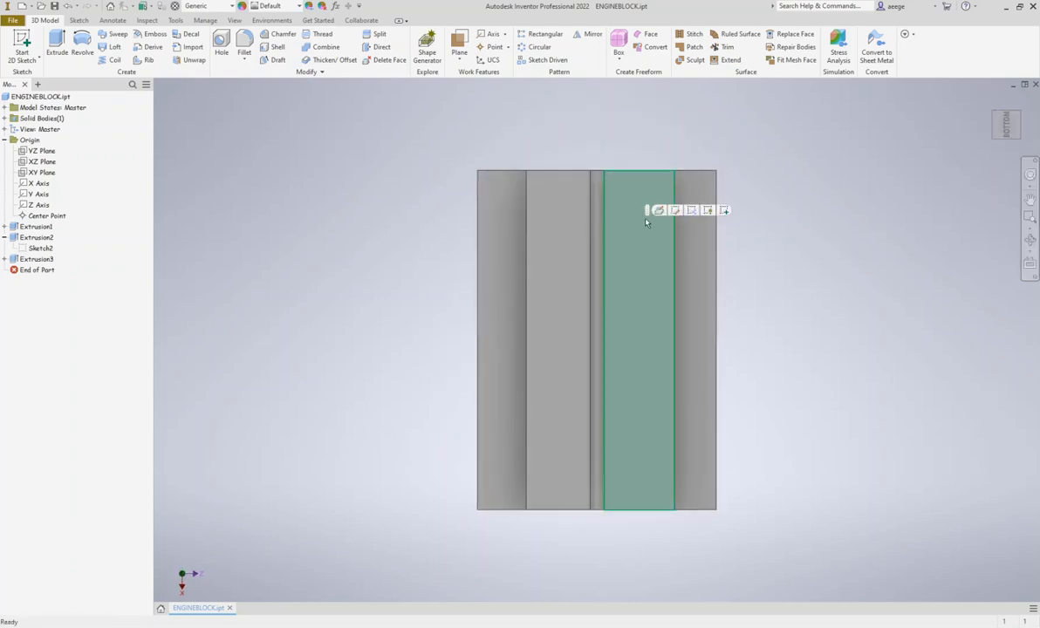
left_click(725, 211)
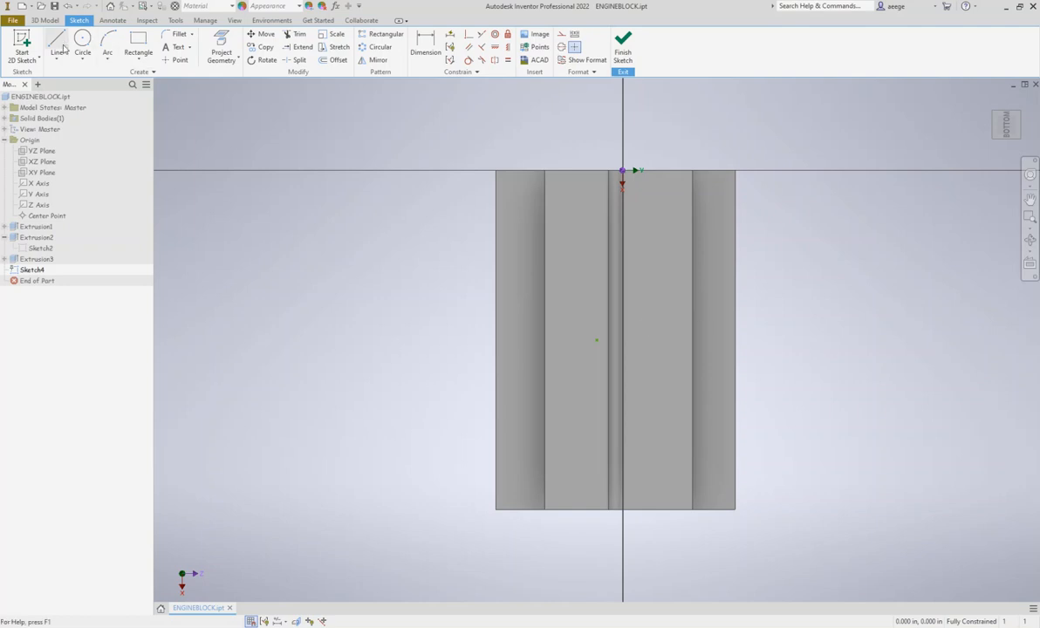
left_click(58, 44)
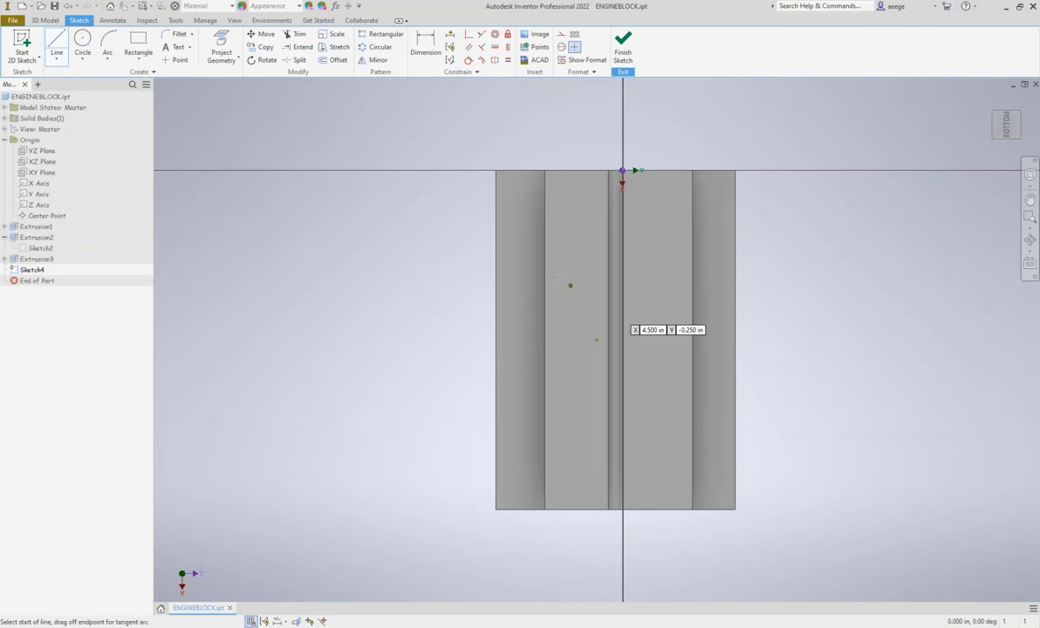
left_click(139, 40)
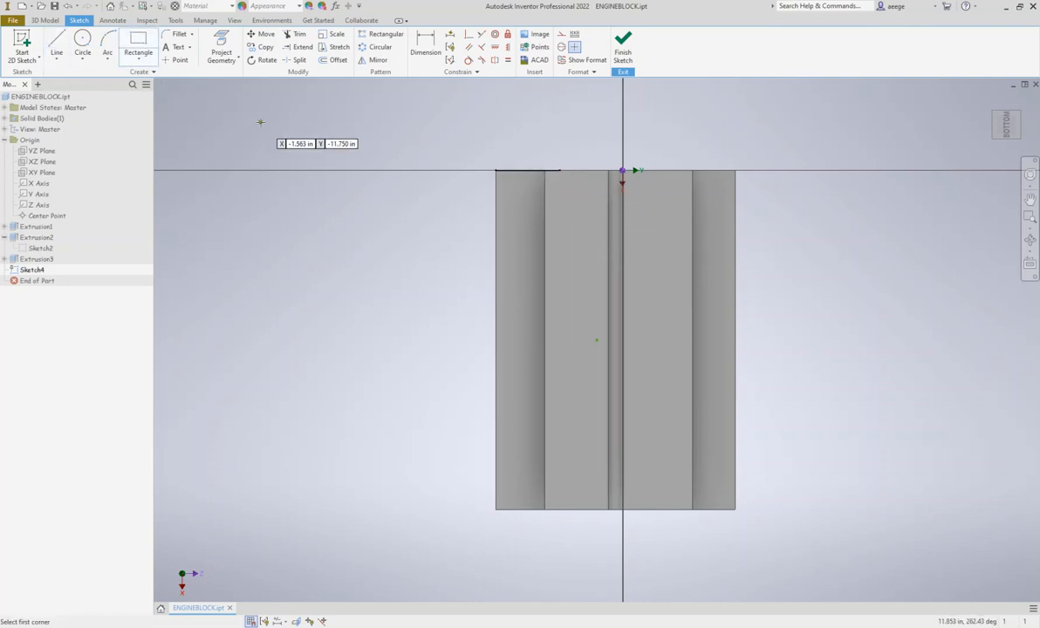
left_click(139, 47)
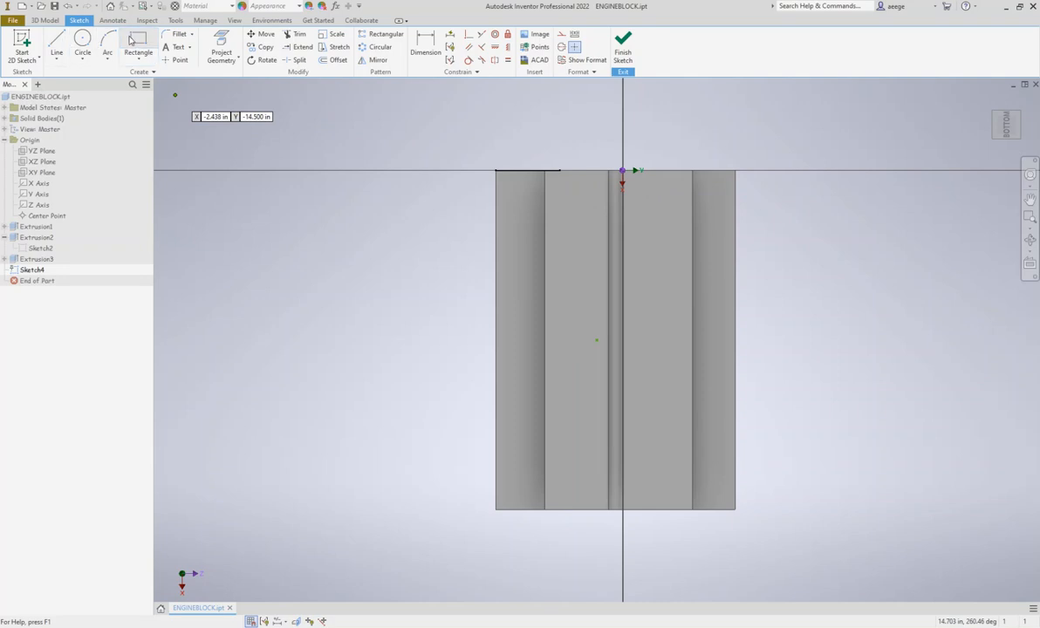
left_click(545, 171)
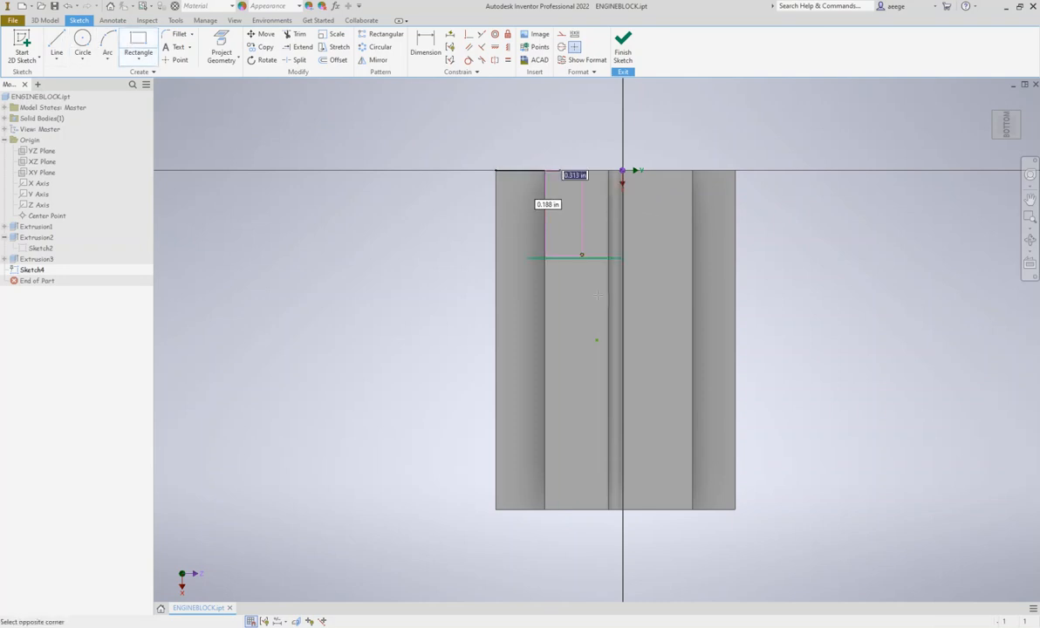
left_click(693, 511)
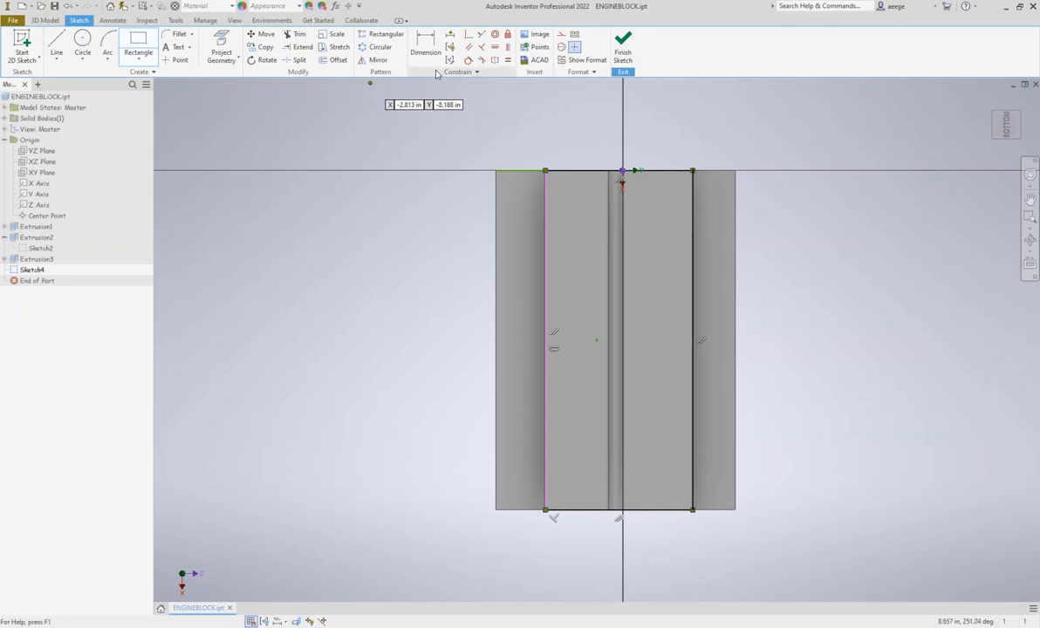
Offset the underside rectangle inward by 0.5 in
left_click(336, 60)
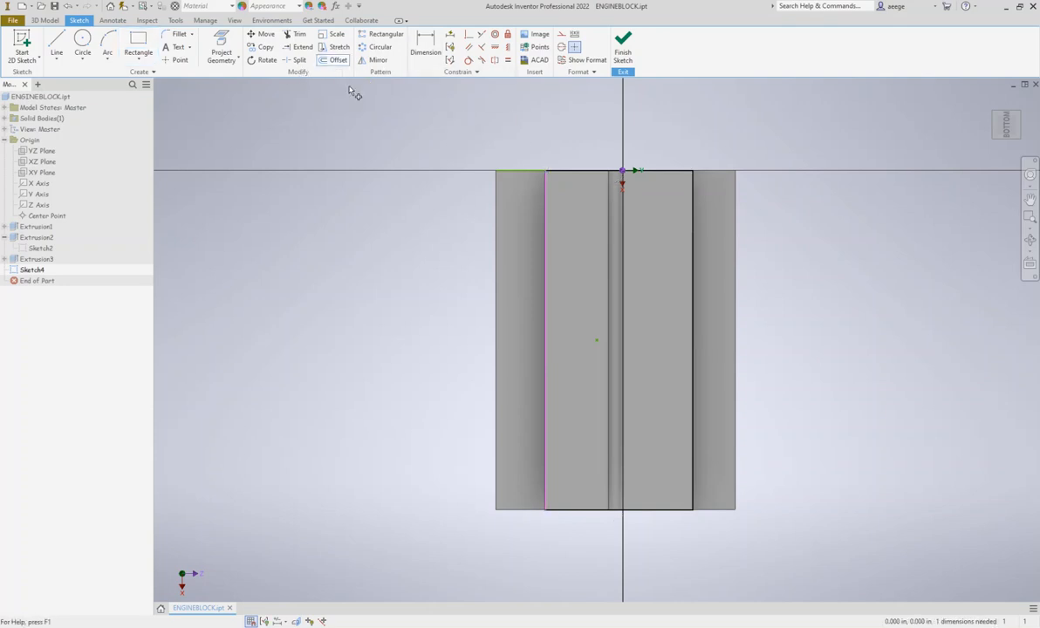
left_click(544, 204)
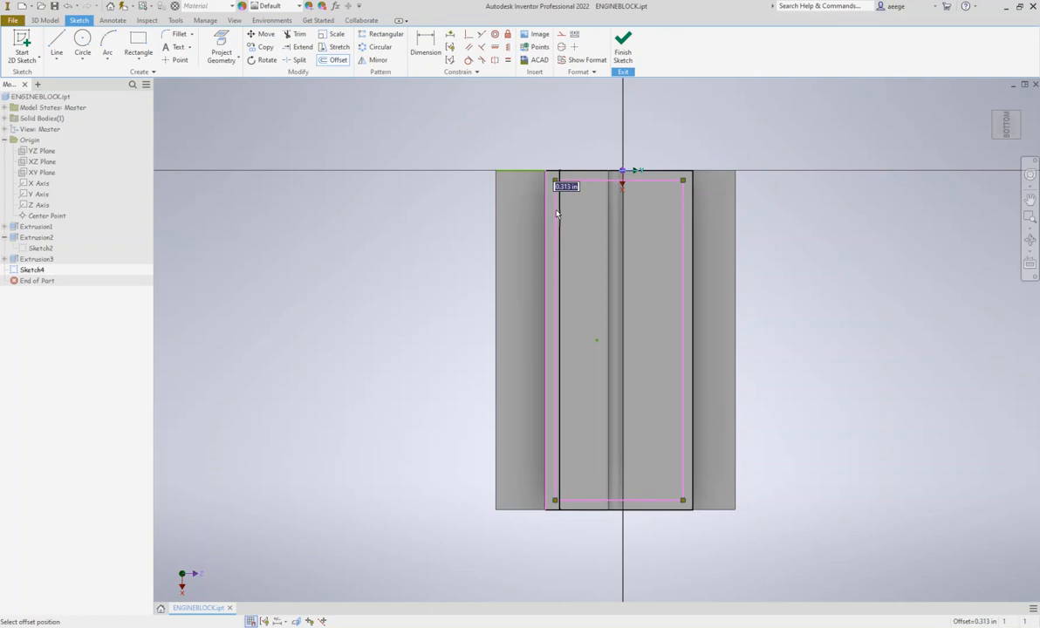
left_click(558, 216)
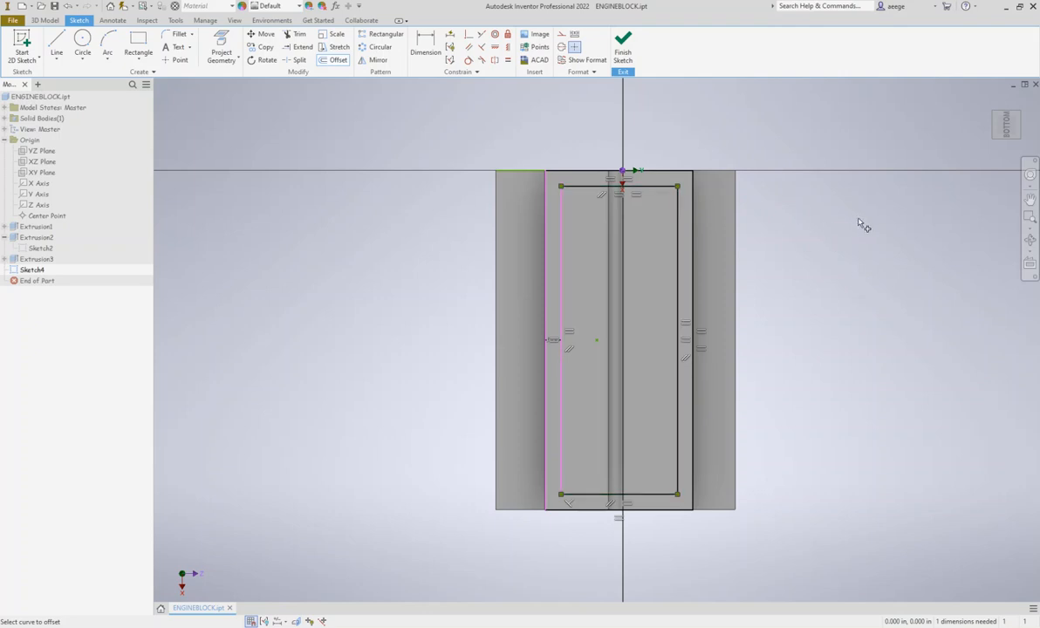
Finish the sketch and cut the inner rectangle 1.57 in deep into the block with Extrude
left_click_drag(1002, 130, 991, 169)
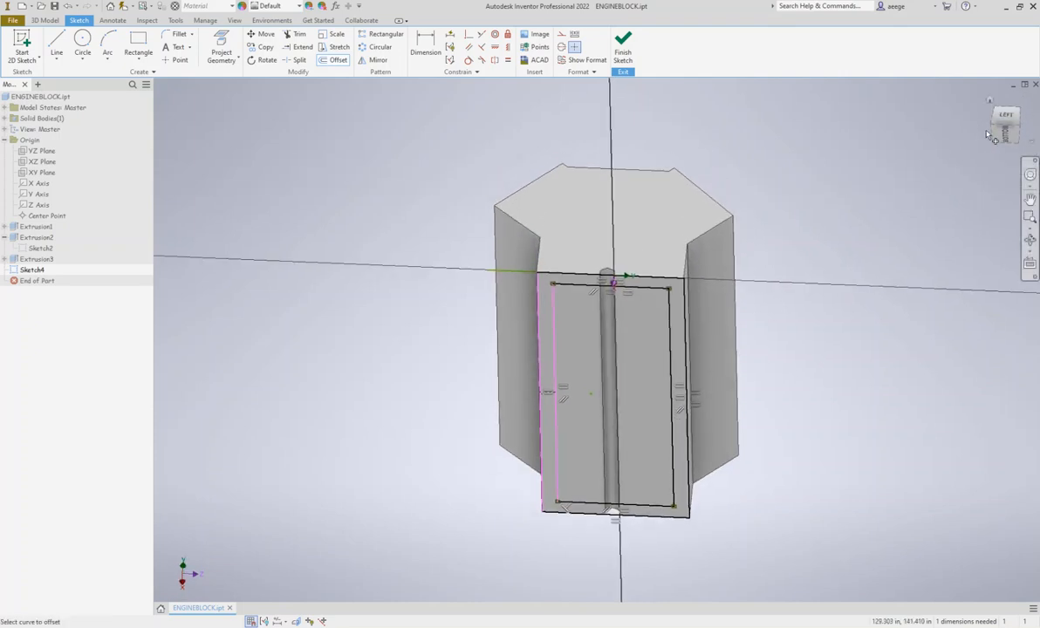
left_click(623, 50)
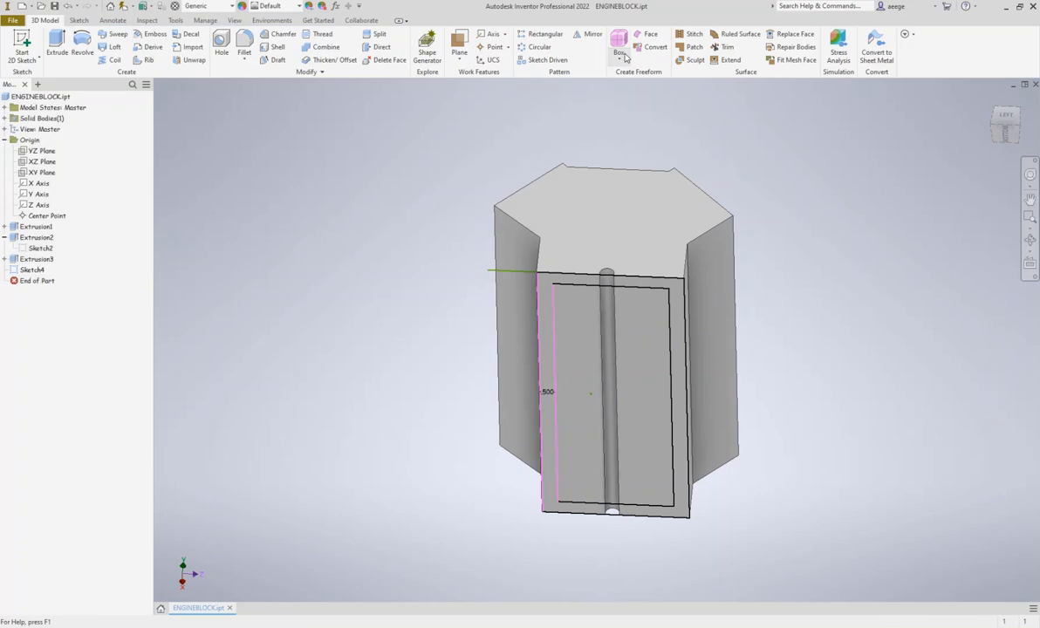
left_click(54, 48)
left_click(232, 224)
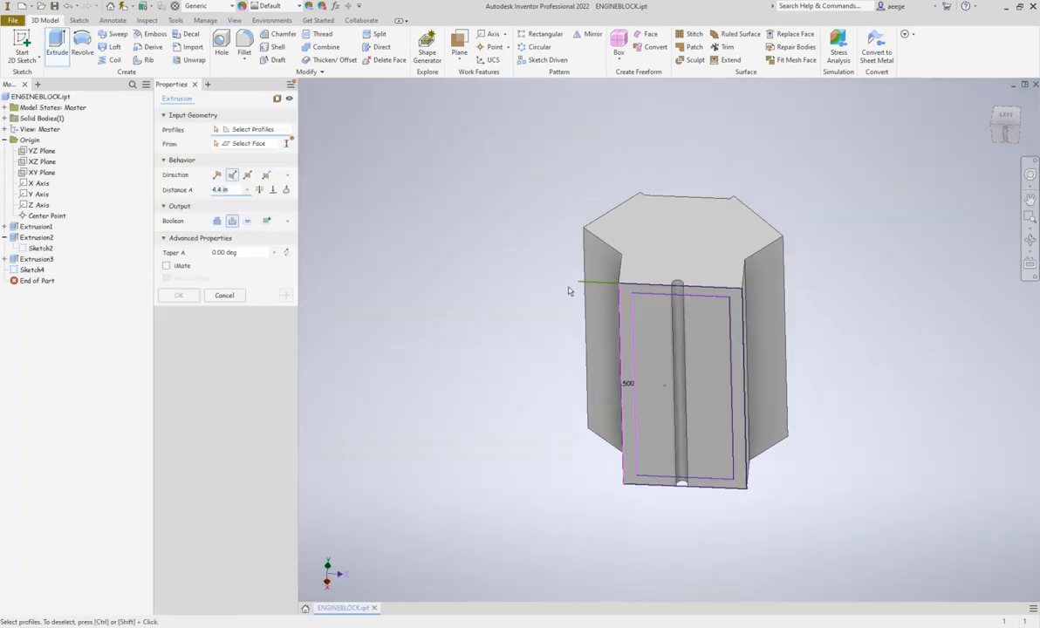
left_click(647, 330)
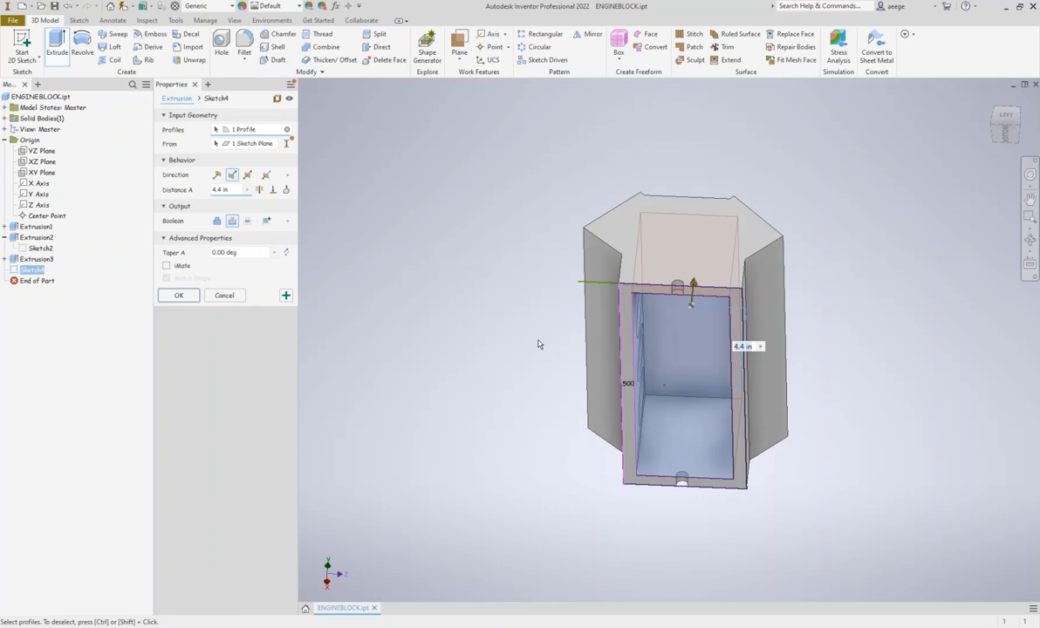
type("1.57")
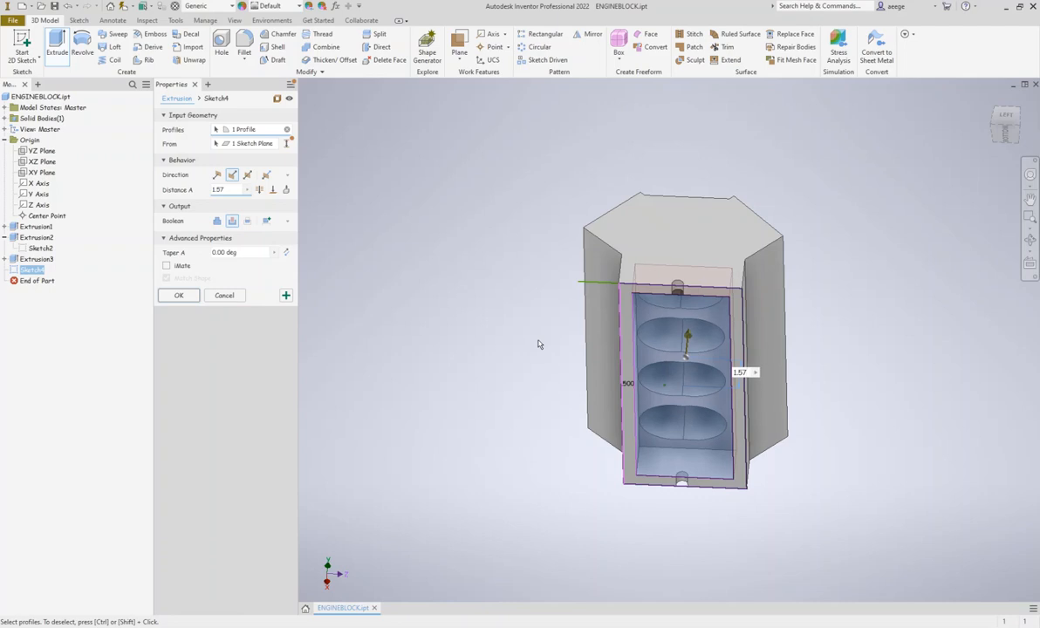
key("Return")
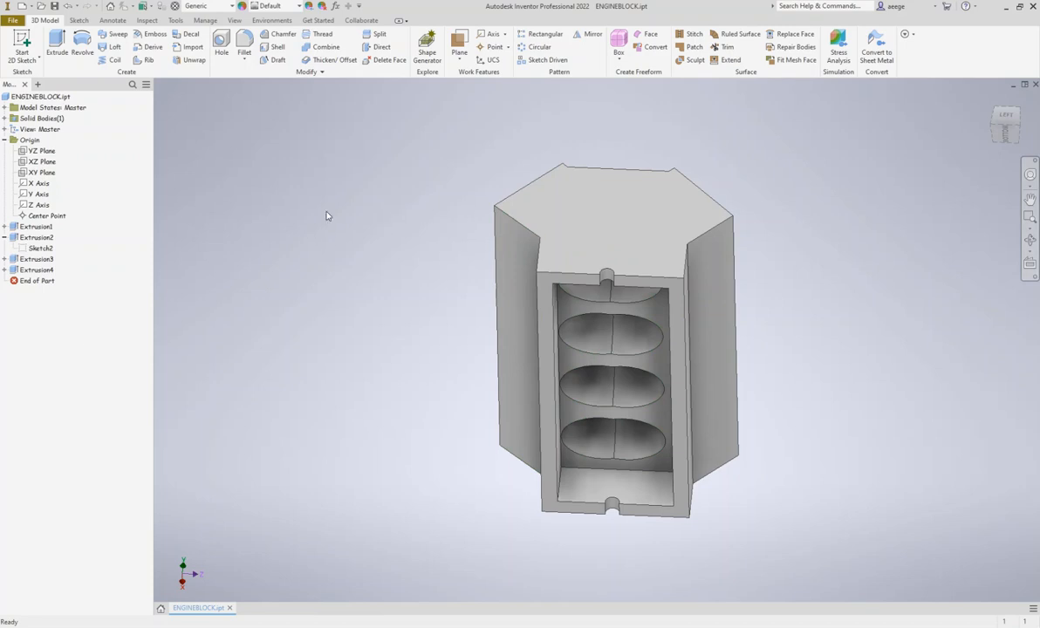
Edit the underside pocket's extrusion and set its cut depth to 2.95 in
middle_click_drag(811, 384, 698, 166, "shift")
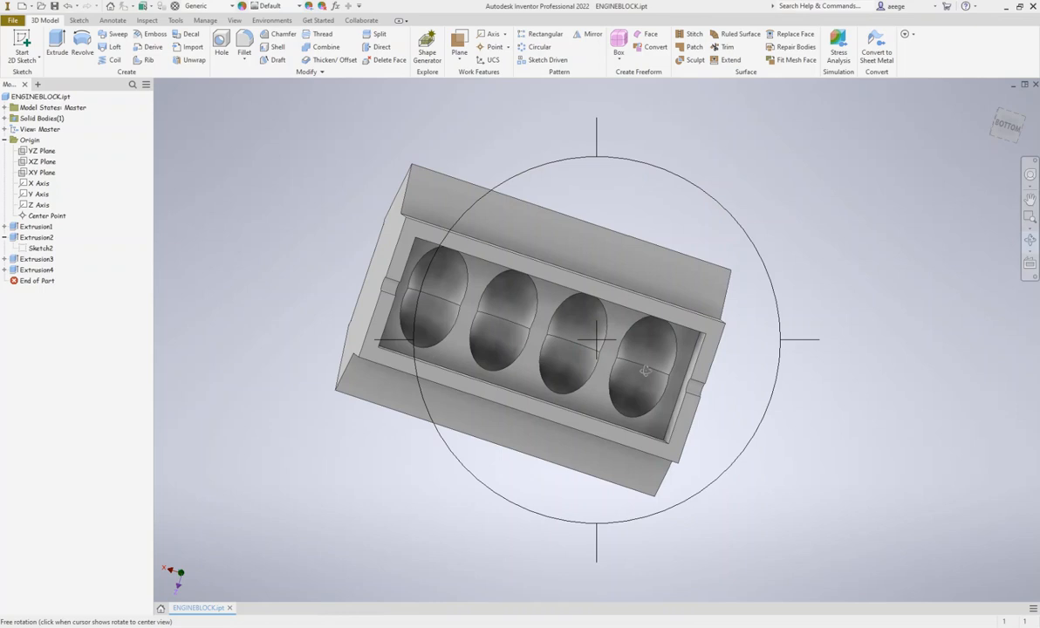
key("Escape")
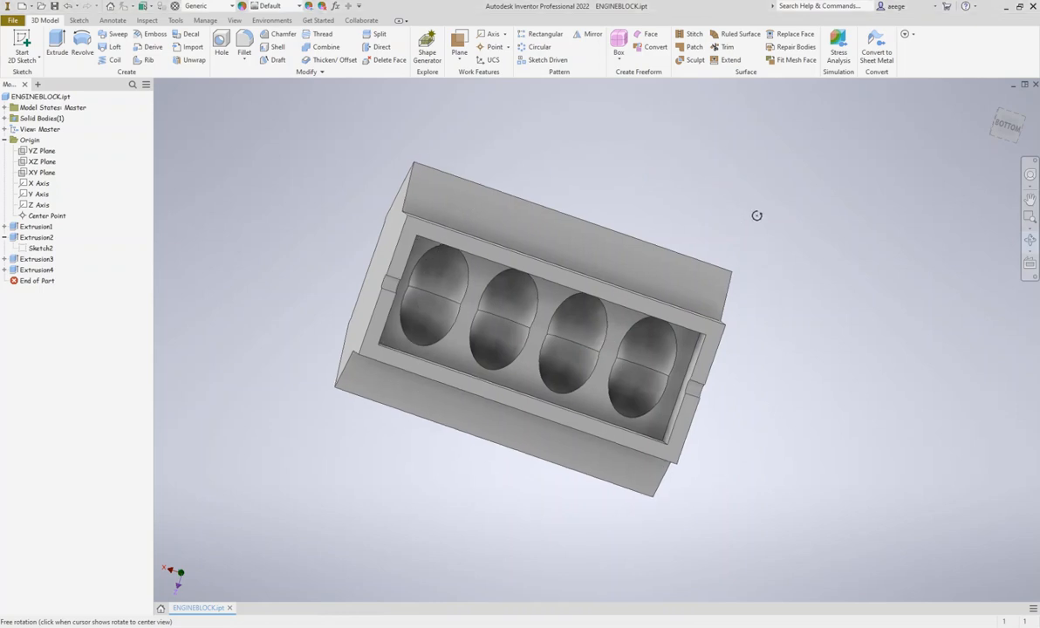
middle_click_drag(748, 213, 840, 328, "shift")
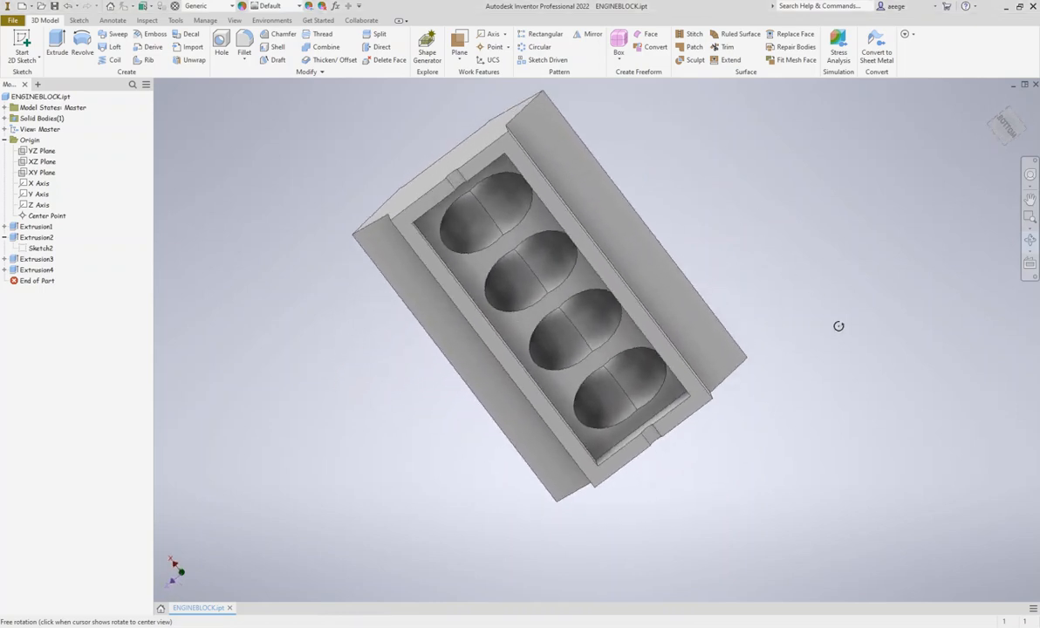
middle_click_drag(668, 245, 682, 248, "shift")
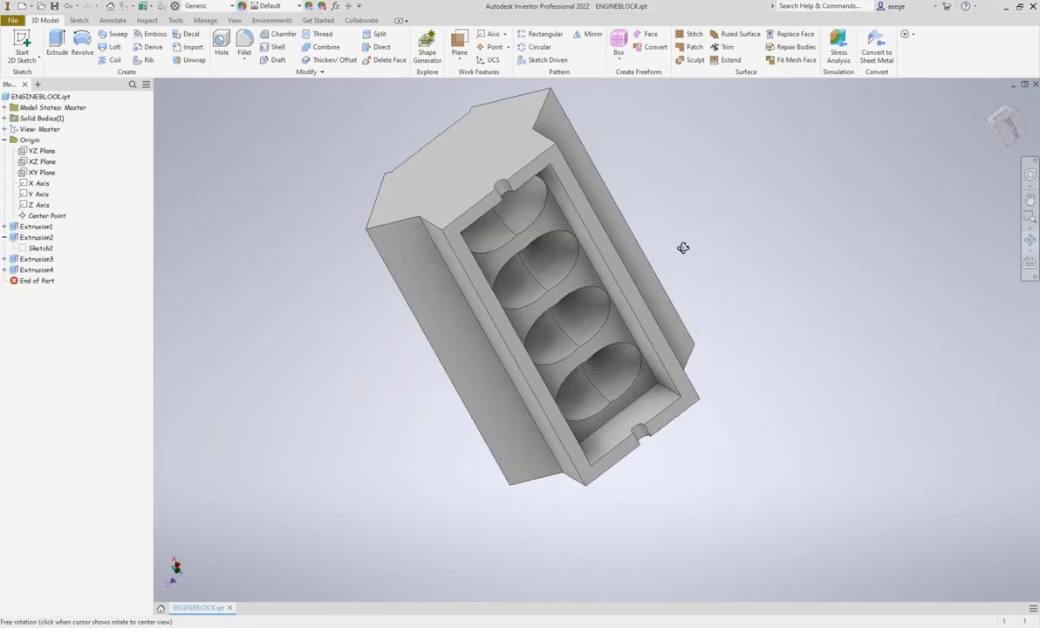
right_click(720, 225)
left_click(768, 216)
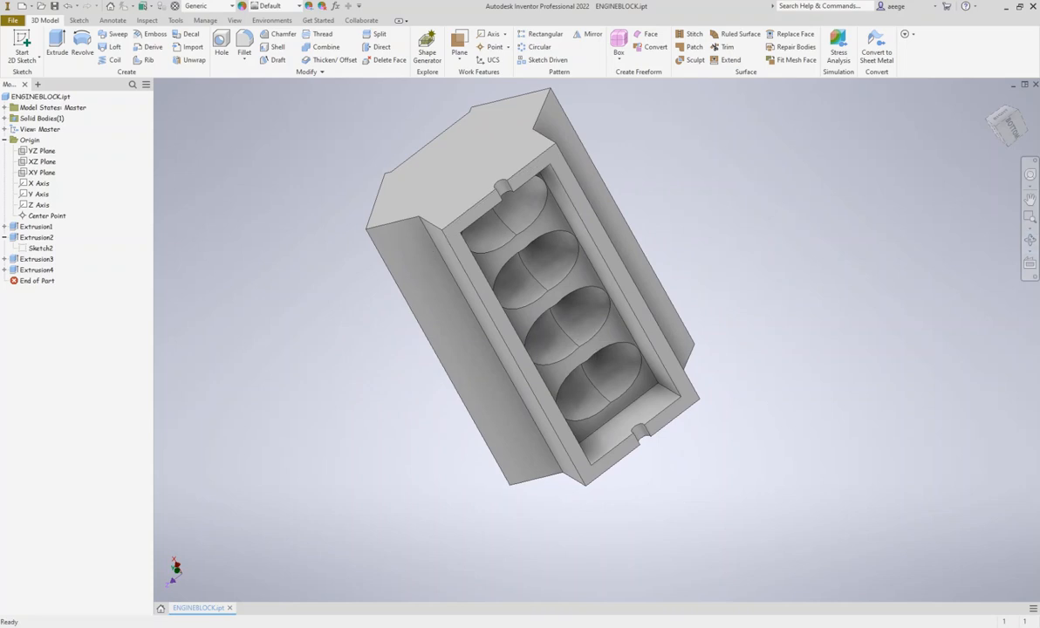
double_click(17, 268)
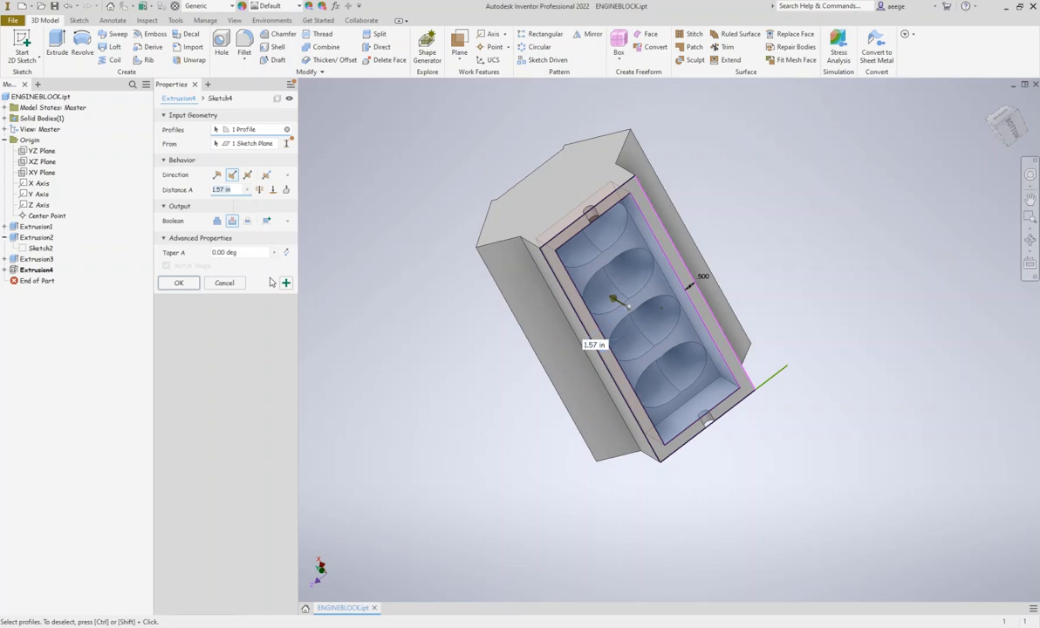
type("2.95")
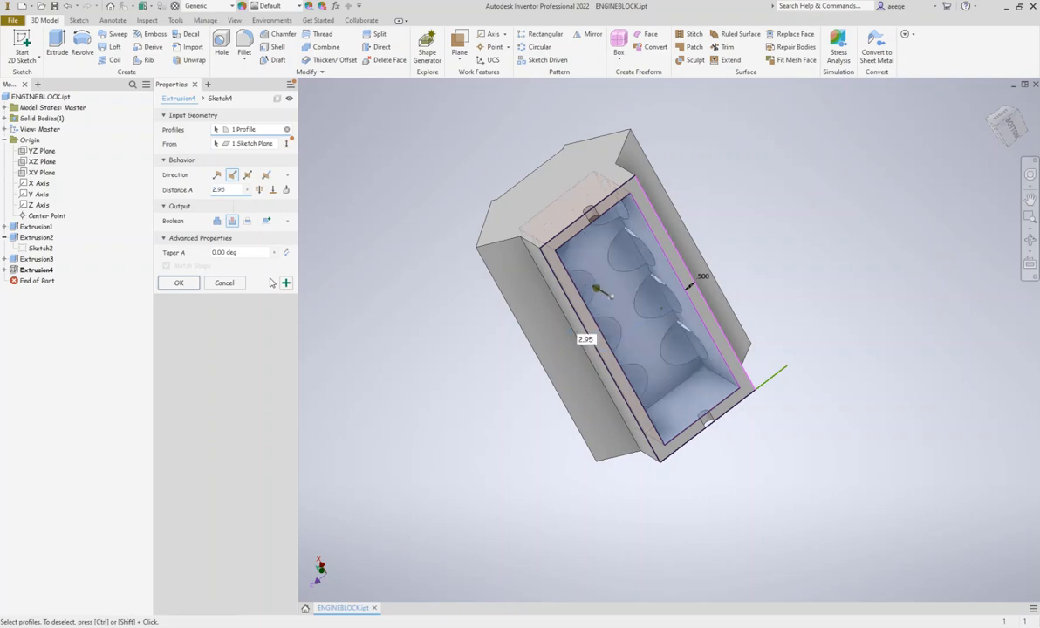
key("Return")
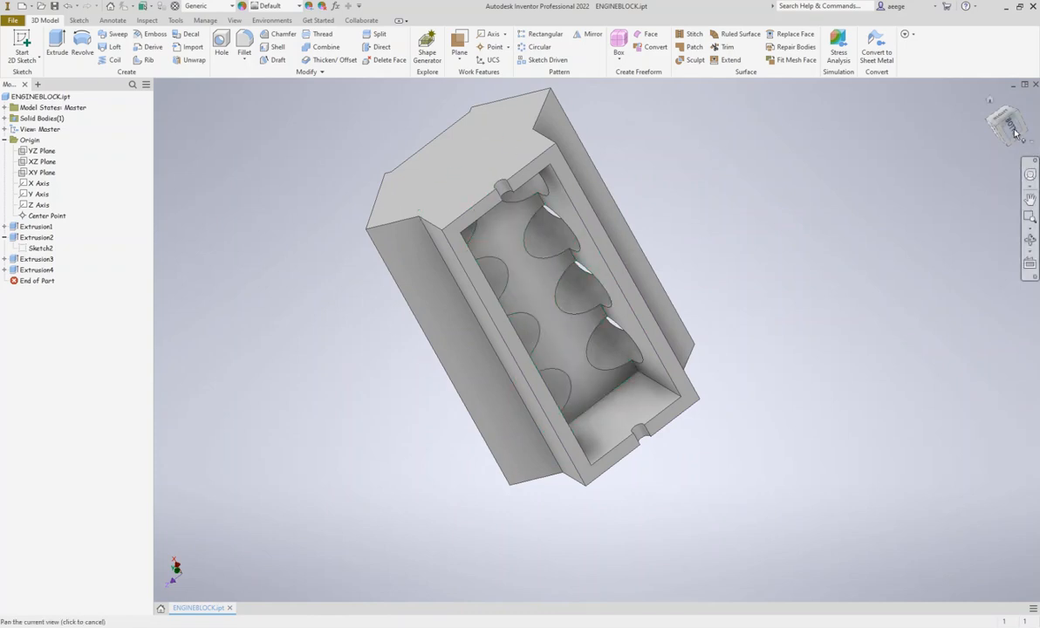
Start a constant-radius fillet of 0.1 in and select the far bank's upper long edge and its two slanted end-face edges
left_click(1030, 240)
left_click_drag(718, 249, 428, 53)
middle_click_drag(555, 204, 507, 261)
key("F4")
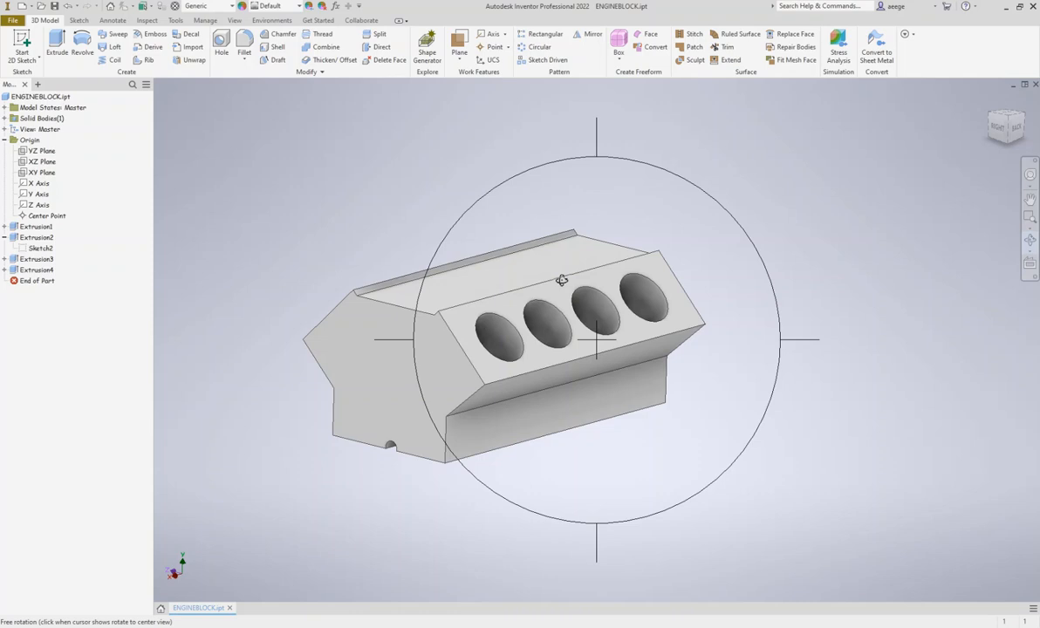
left_click_drag(561, 280, 567, 266)
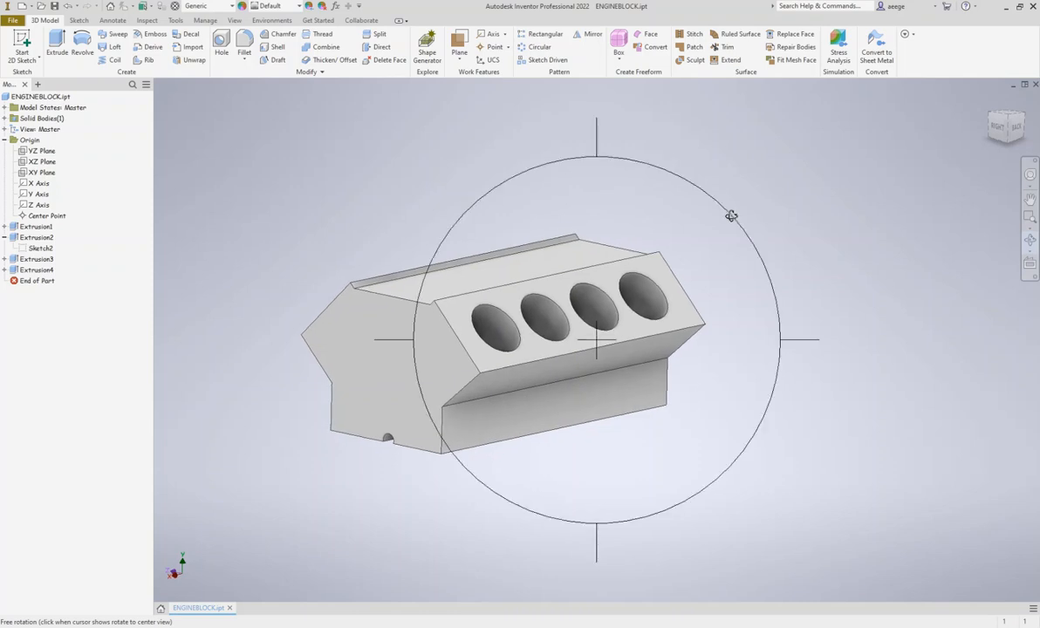
right_click(701, 197)
left_click(742, 195)
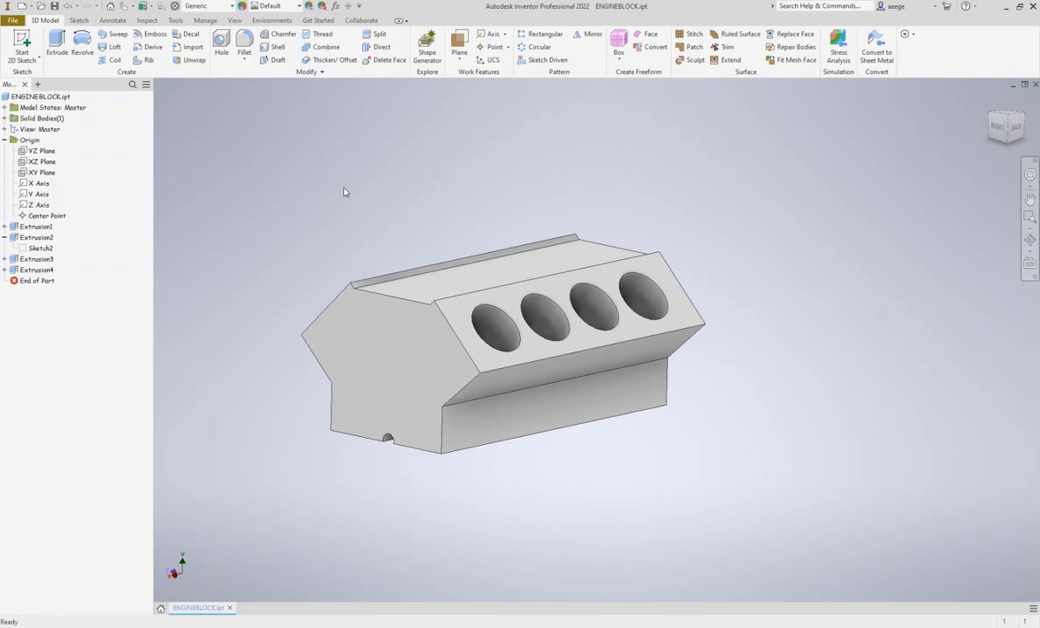
left_click(243, 42)
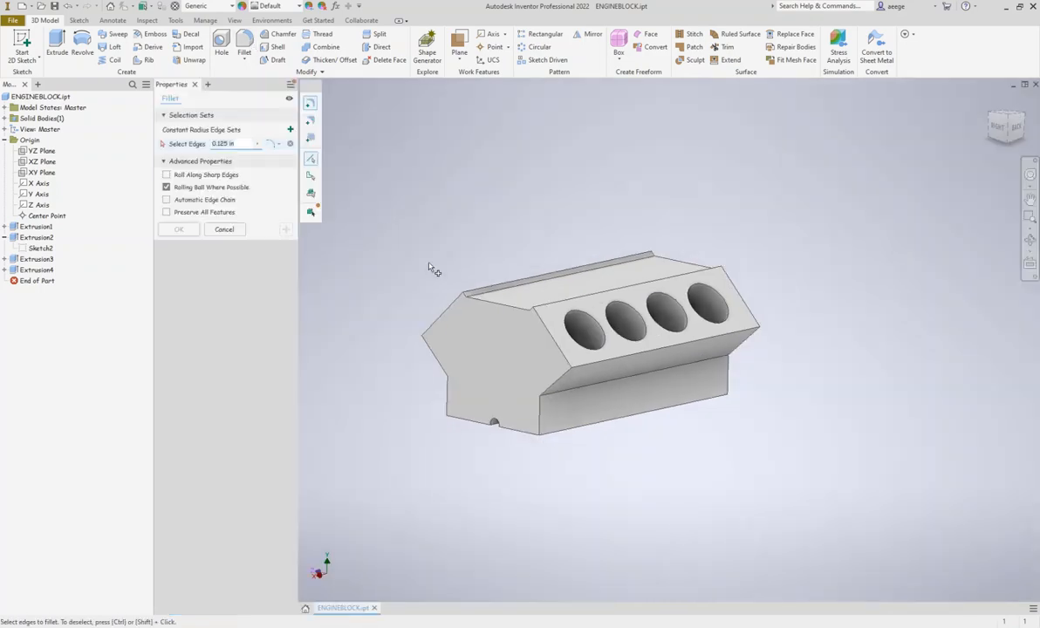
left_click(250, 142)
type("1")
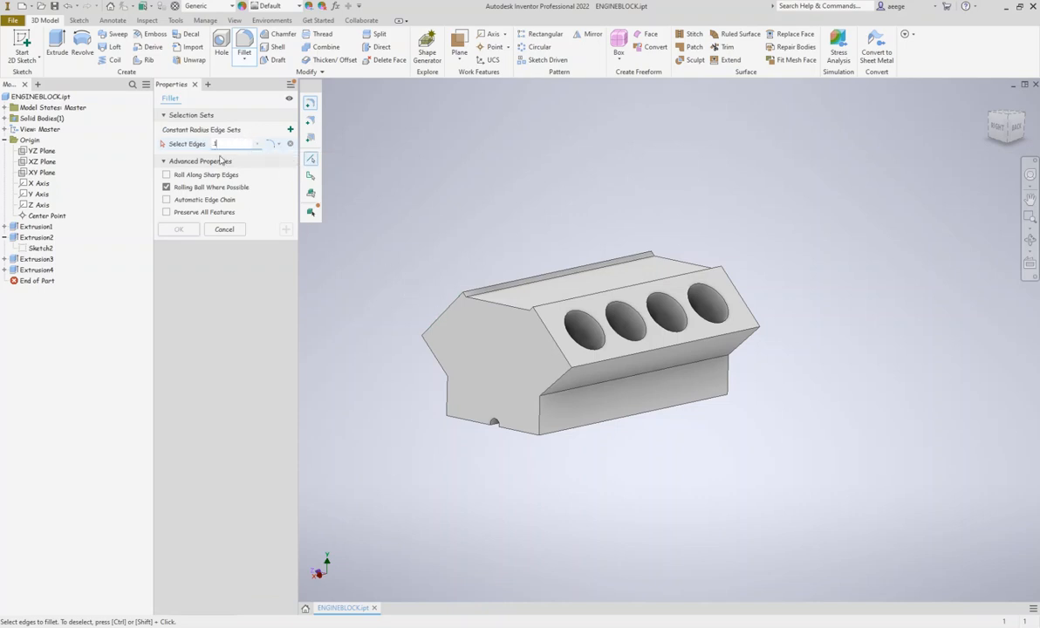
left_click(441, 311)
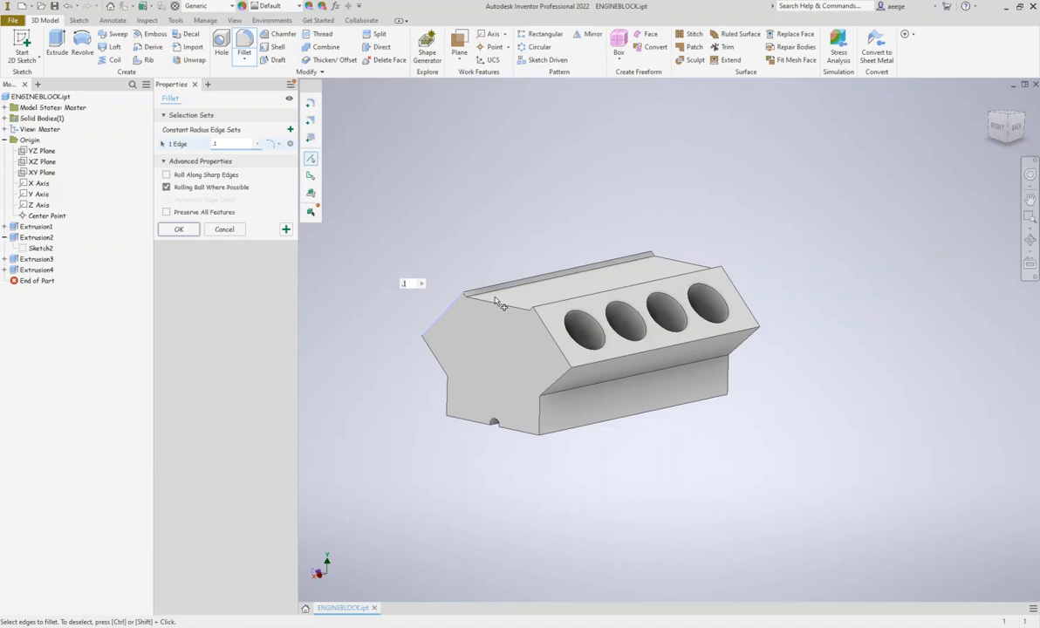
left_click(498, 306)
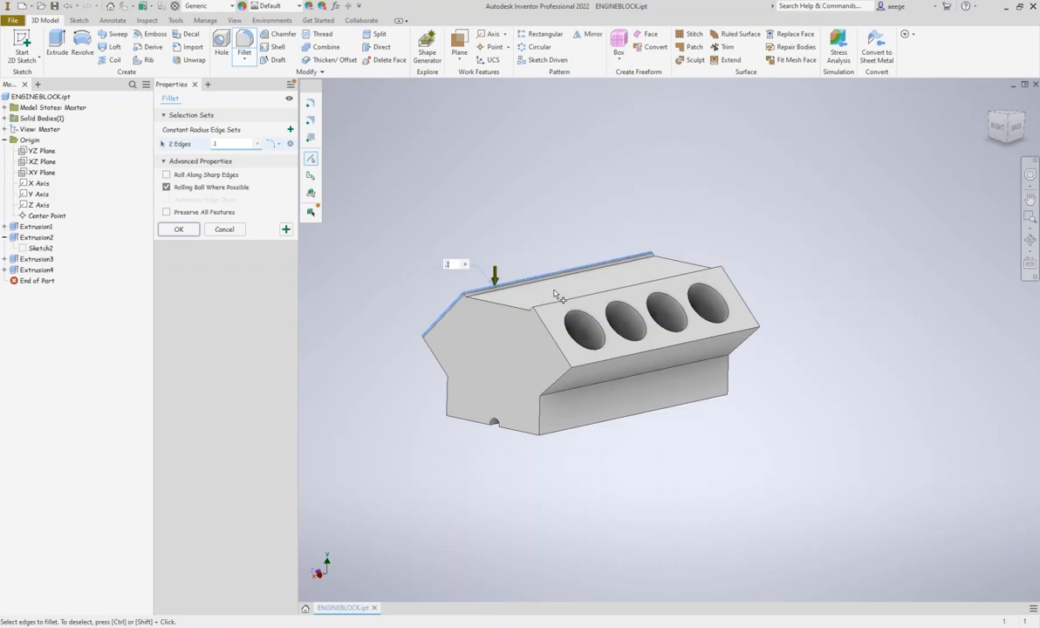
left_click(432, 350)
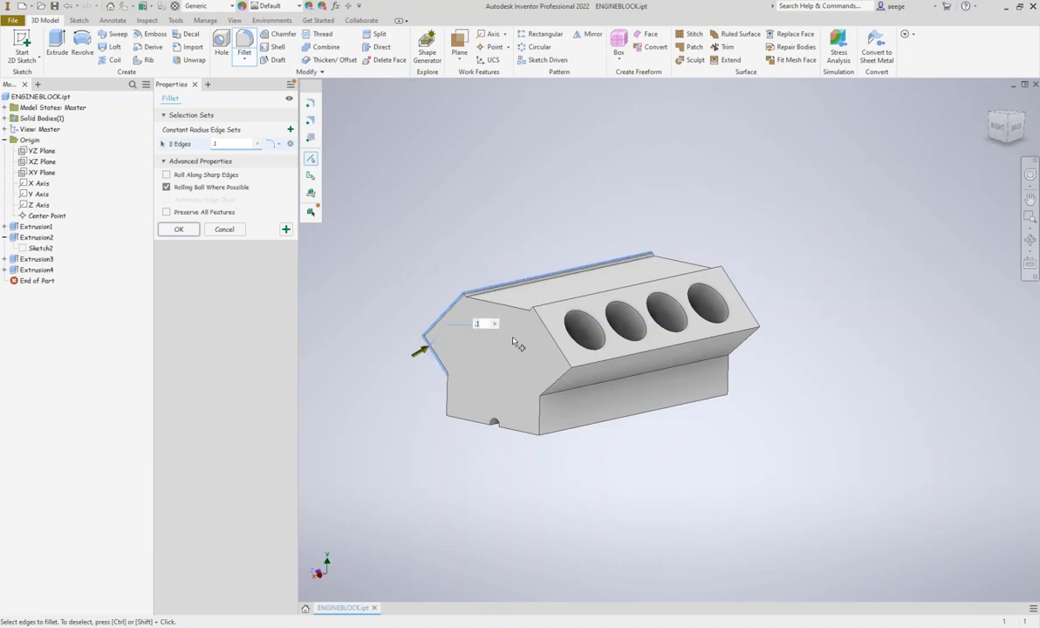
Add the four perimeter edges of the near slanted bore face to the fillet selection
left_click(548, 332)
left_click(549, 304)
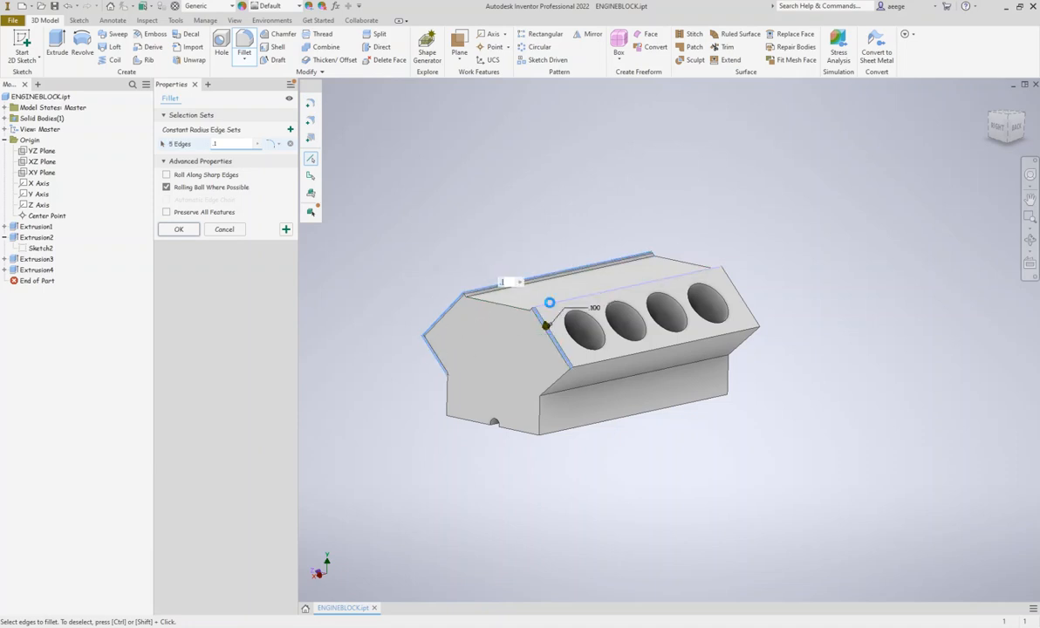
left_click(732, 288)
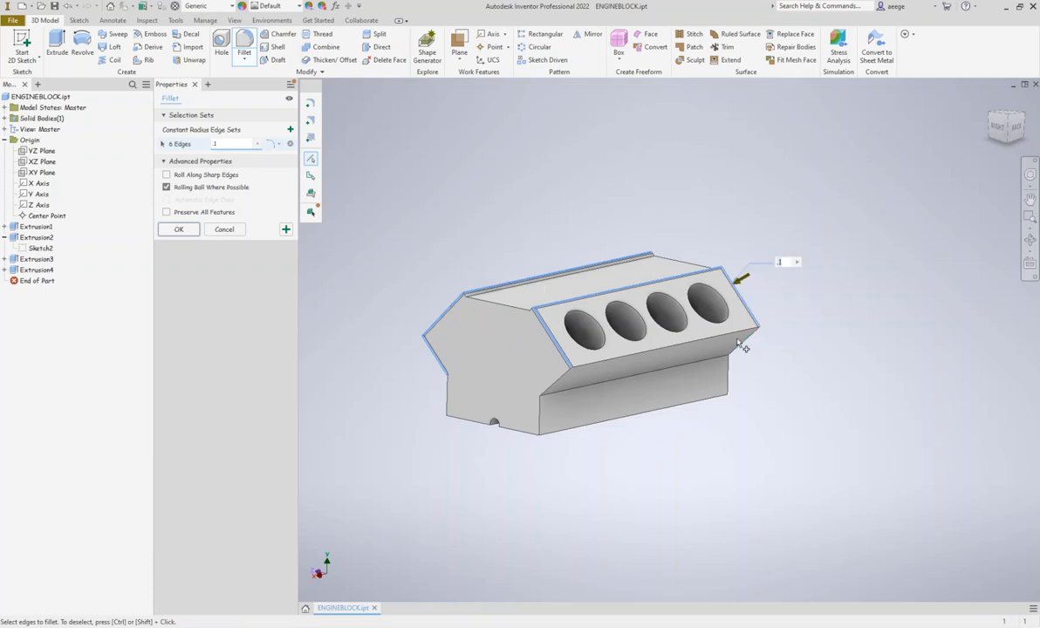
left_click(732, 335)
Add the near bank's undercut end edges and the vertical corner edges of the lower skirt to the fillet selection
left_click(557, 383)
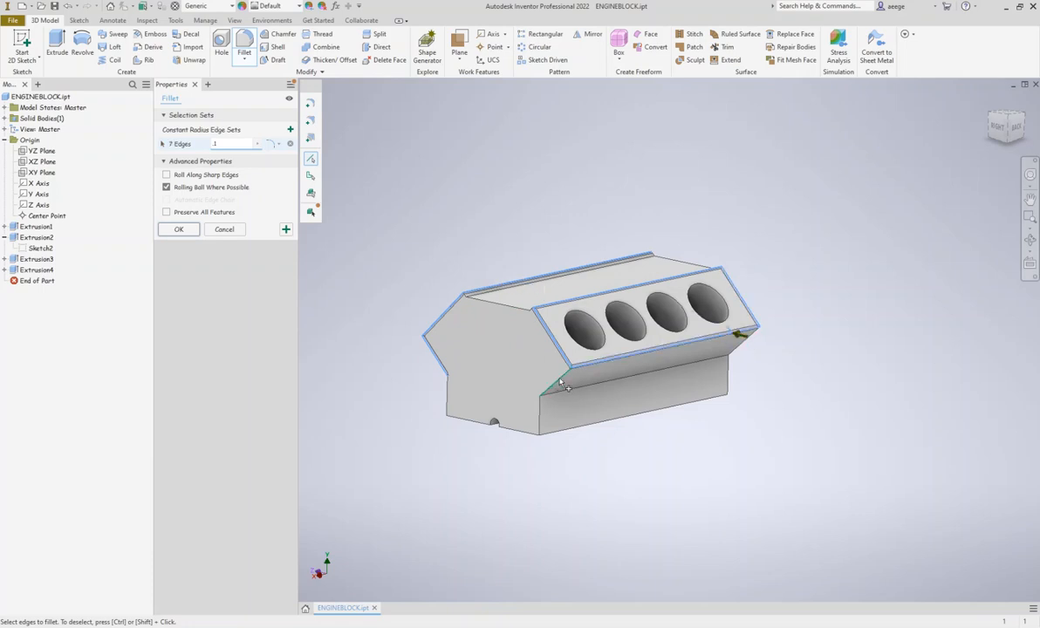
left_click(541, 419)
left_click(445, 394)
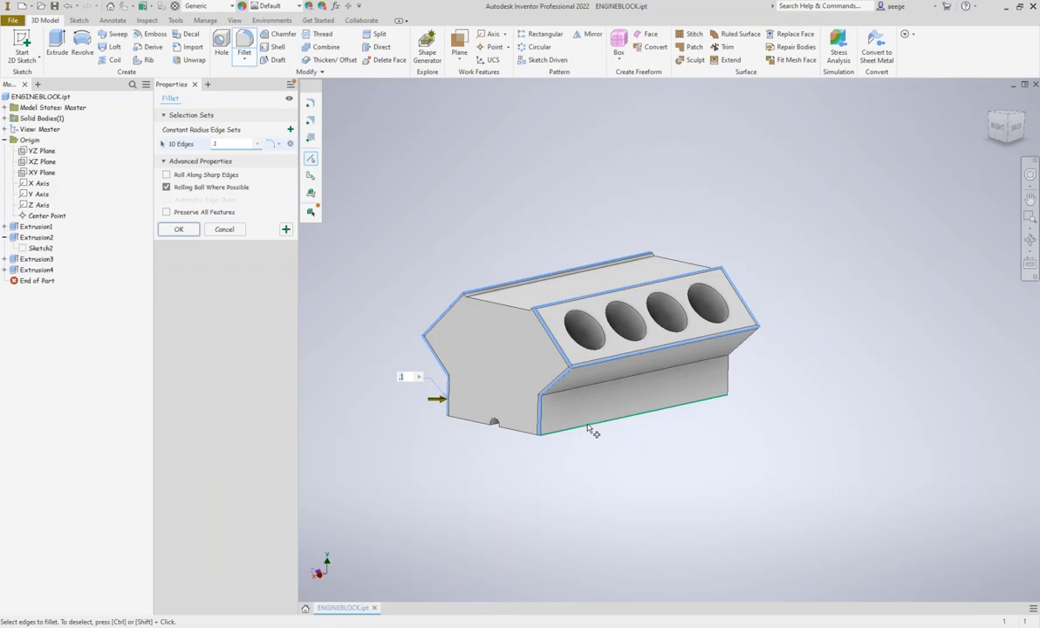
left_click(729, 377)
left_click(748, 329)
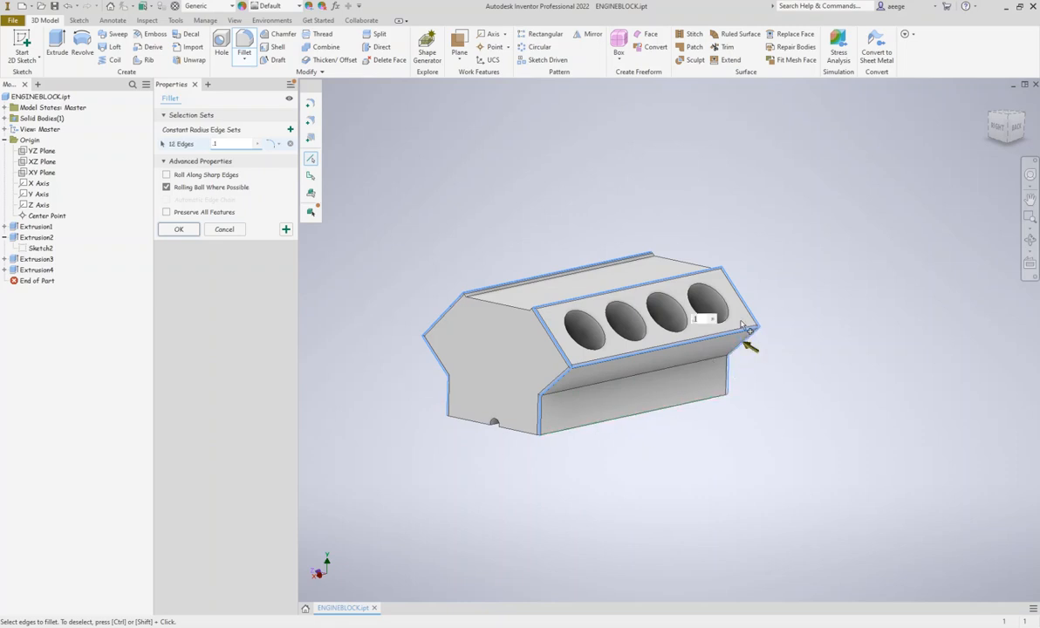
Add the opposite end face's top edge and its remaining slanted, undercut and skirt edges to the fillet selection
left_click(1029, 244)
mouse_move(698, 272)
left_mouse_down()
mouse_move(576, 288)
mouse_move(636, 315)
mouse_move(615, 327)
mouse_move(690, 309)
mouse_move(693, 268)
left_mouse_up()
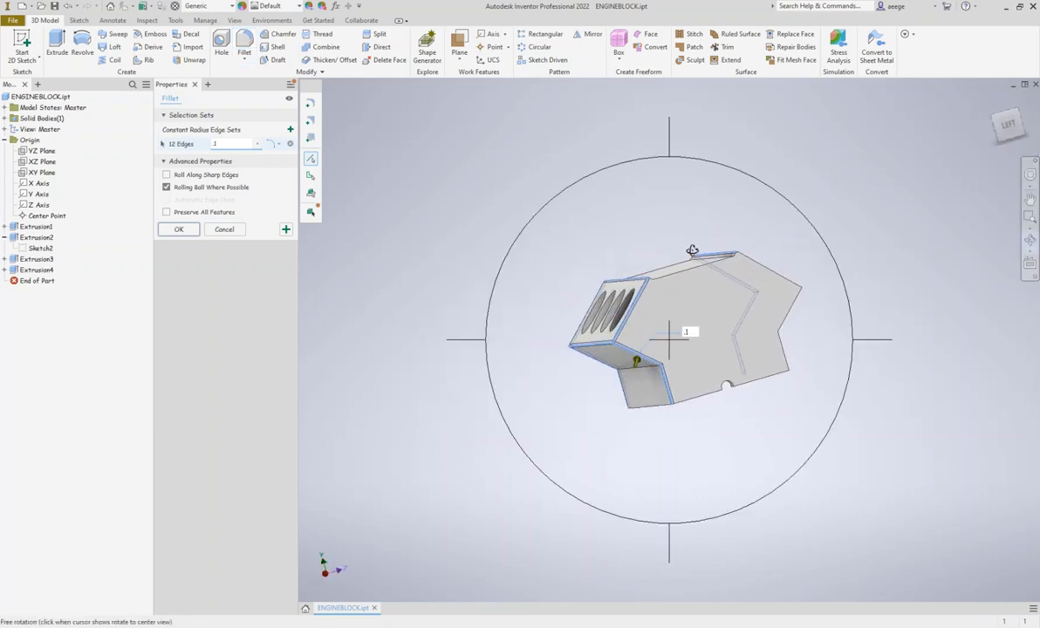
right_click(798, 187)
left_click(829, 190)
left_click(698, 273)
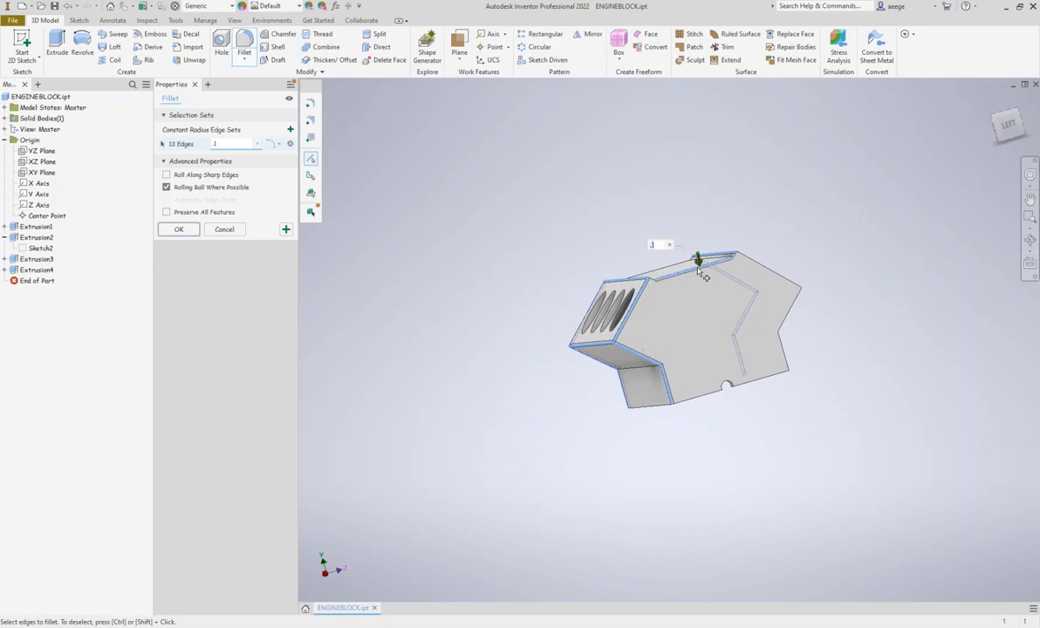
left_click(766, 270)
left_click(777, 295)
left_click(784, 352)
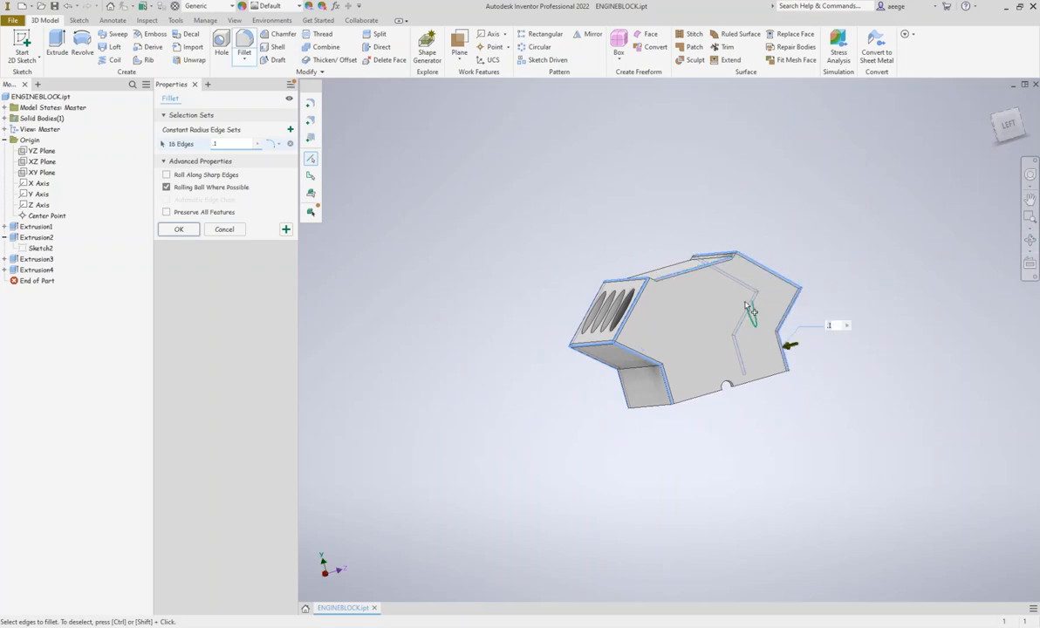
Add the remaining end edge of the top valley and three of its short corner lip edges to the fillet selection
left_click(672, 270)
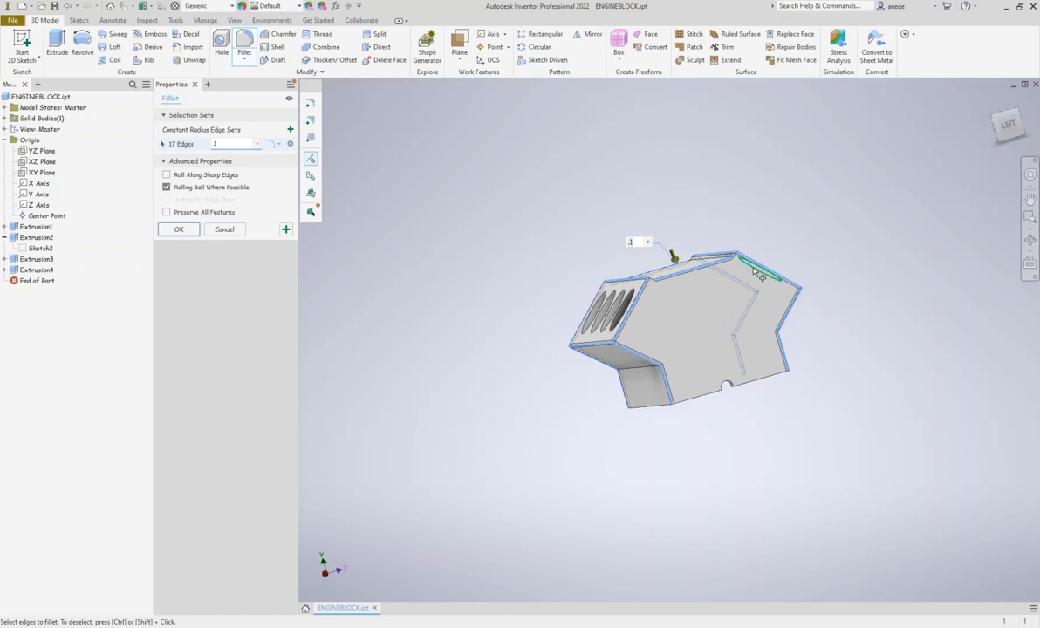
scroll(697, 253, "up", 3)
scroll(616, 298, "up", 2)
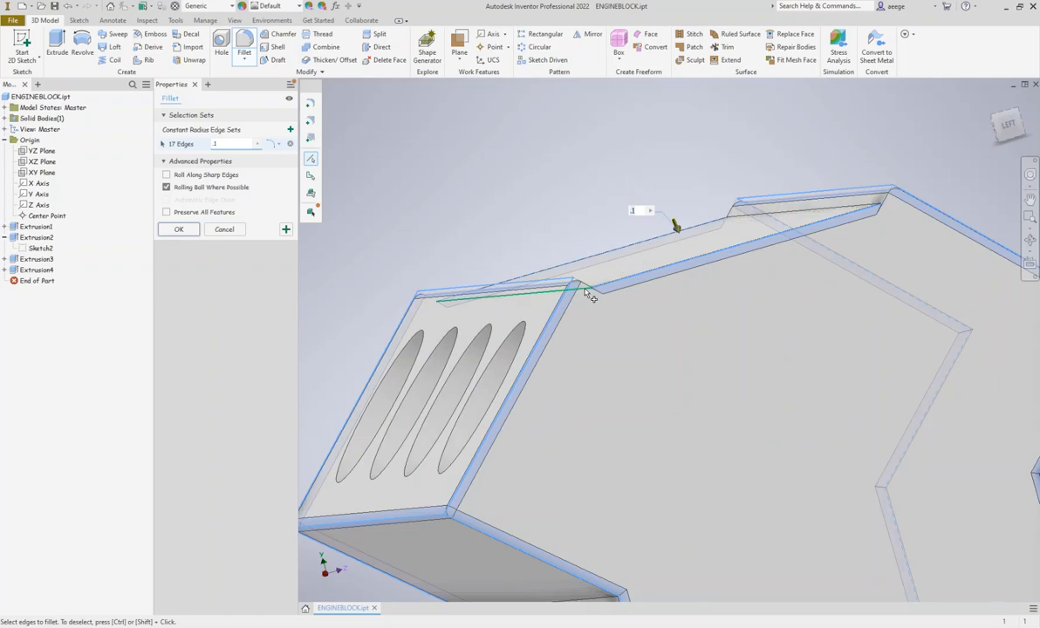
left_click(888, 201)
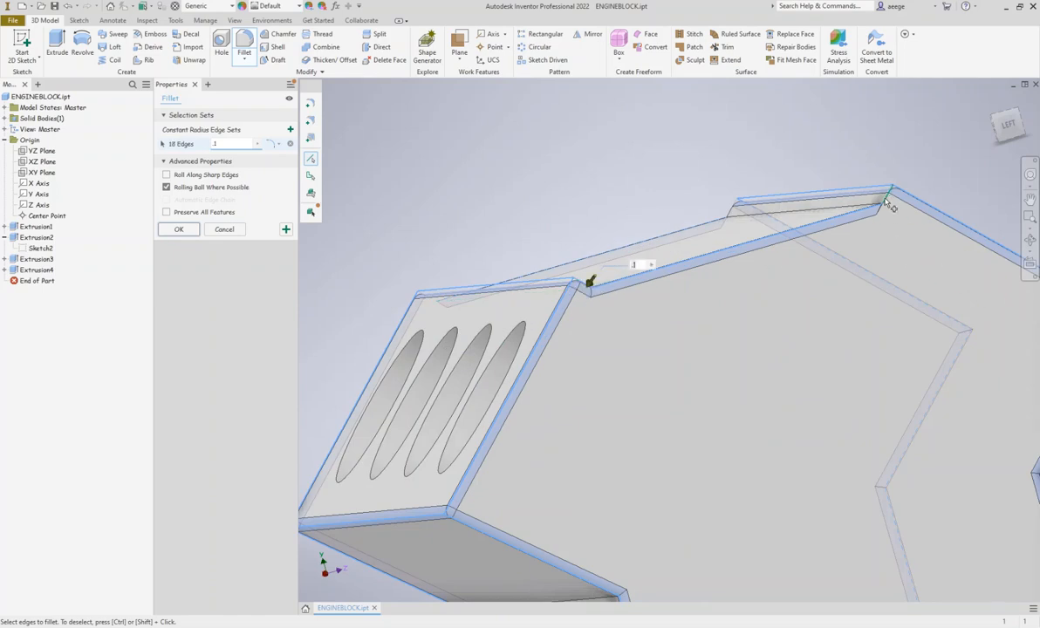
left_click(883, 202)
left_click(724, 209)
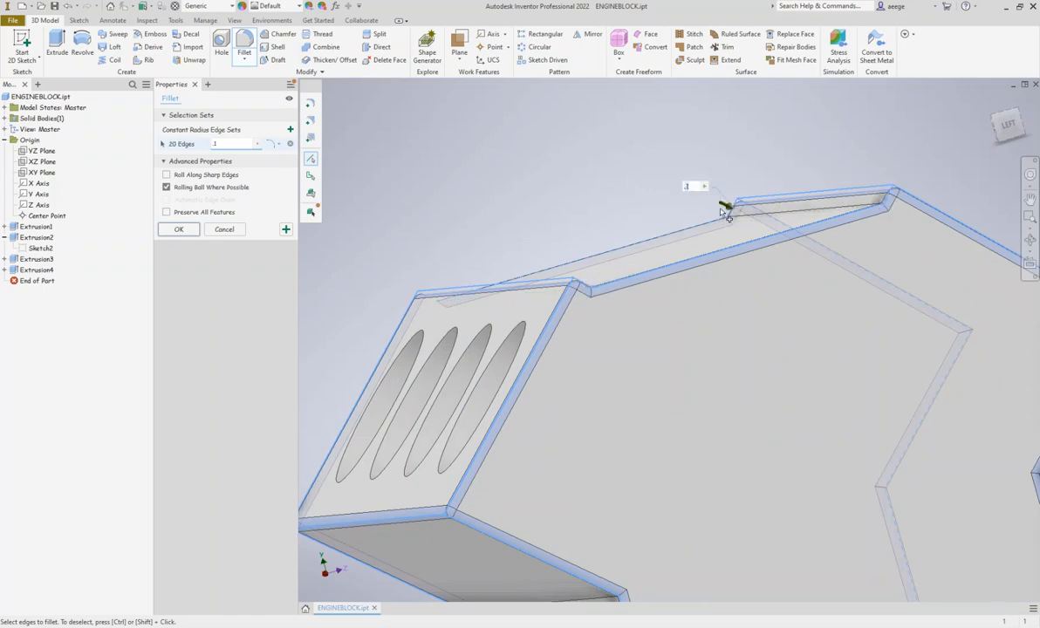
Add the last short lip edge at the valley's corner and apply the 0.1 in fillet to all selected edges
left_click(1011, 130)
middle_click_drag(807, 199, 946, 142, "shift")
left_click(626, 122)
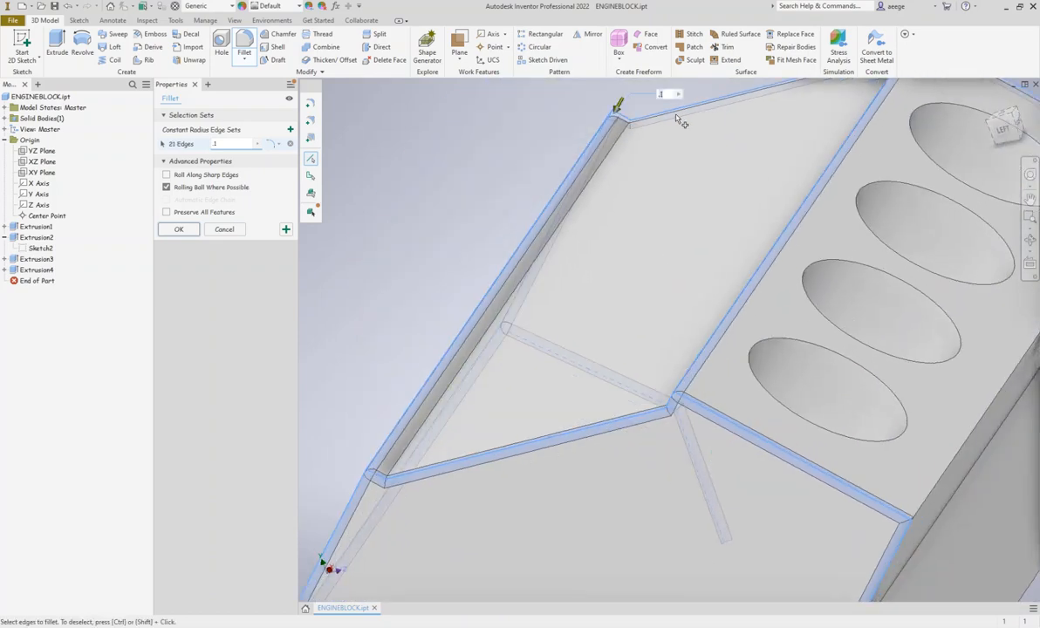
mouse_move(741, 100)
middle_mouse_down()
mouse_move(733, 176)
mouse_move(671, 237)
mouse_move(768, 225)
mouse_move(812, 174)
middle_mouse_up()
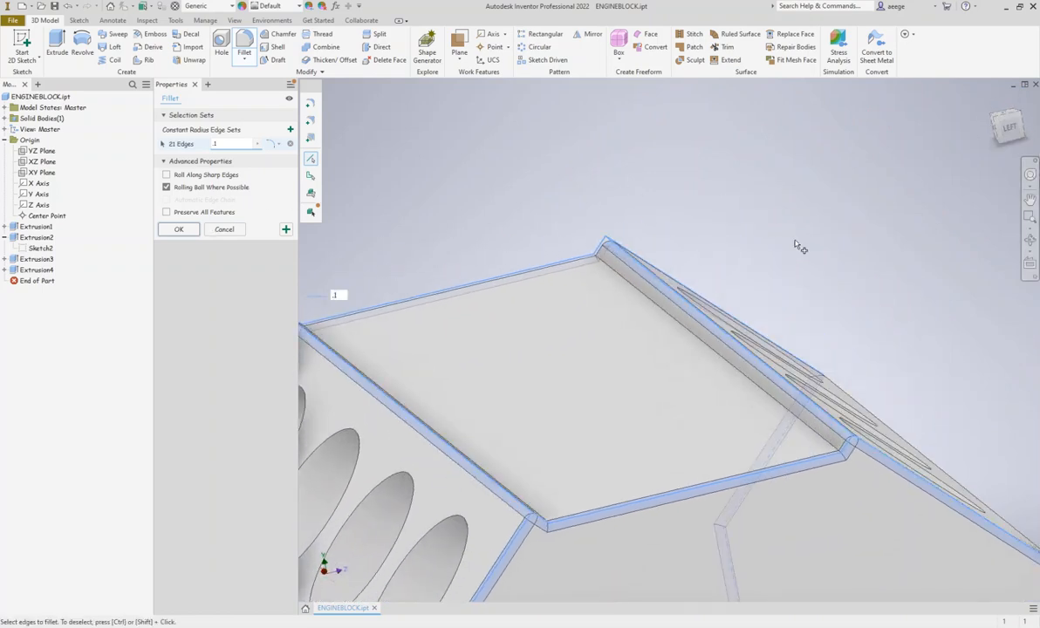
left_click(191, 230)
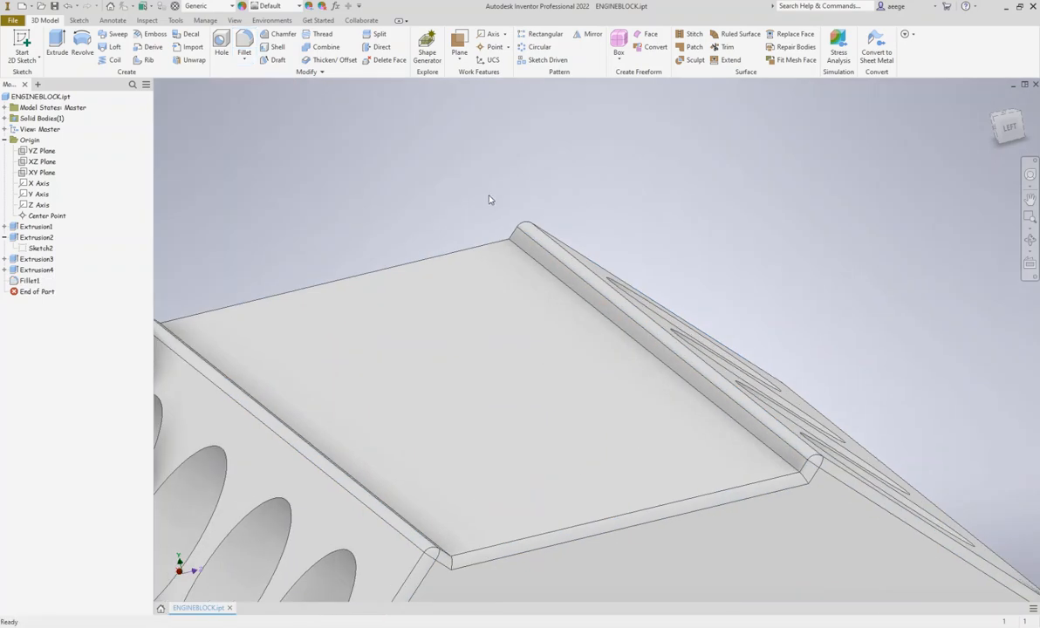
scroll(644, 207, "down", 5)
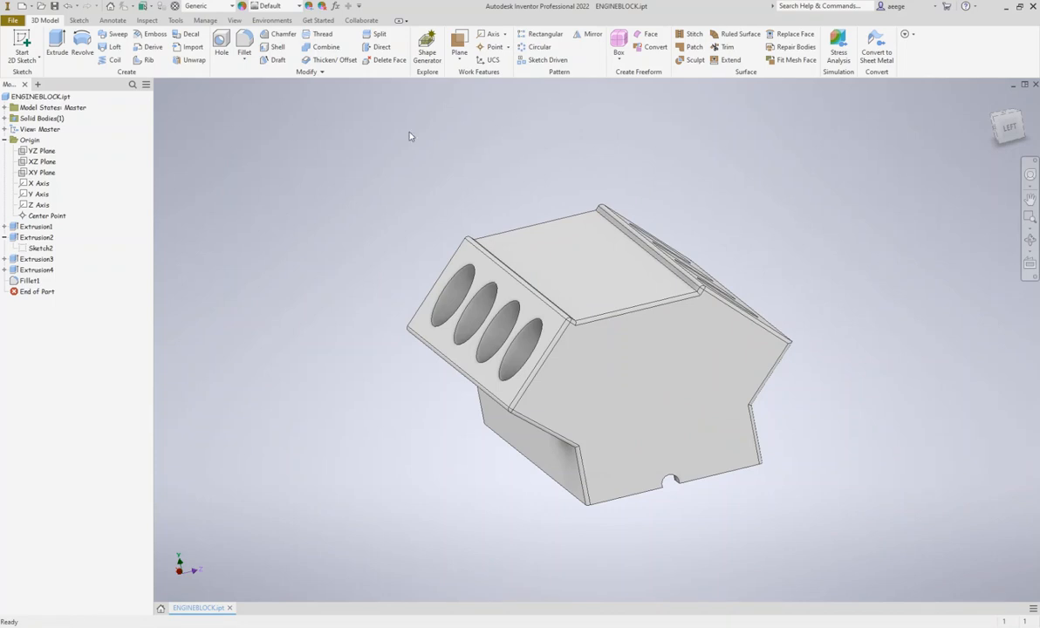
left_click(244, 54)
left_click(257, 77)
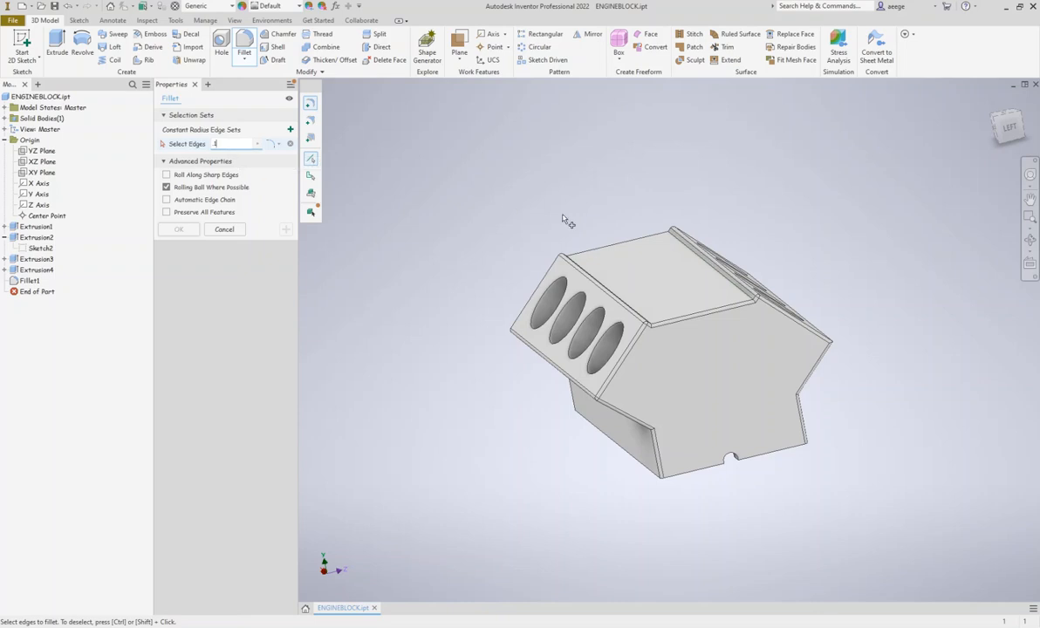
mouse_move(1001, 134)
left_mouse_down()
mouse_move(964, 151)
mouse_move(916, 209)
mouse_move(907, 249)
mouse_move(923, 260)
mouse_move(934, 336)
left_mouse_up()
mouse_move(610, 375)
middle_mouse_down("shift")
mouse_move(741, 366)
mouse_move(749, 297)
mouse_move(810, 239)
middle_mouse_up("shift")
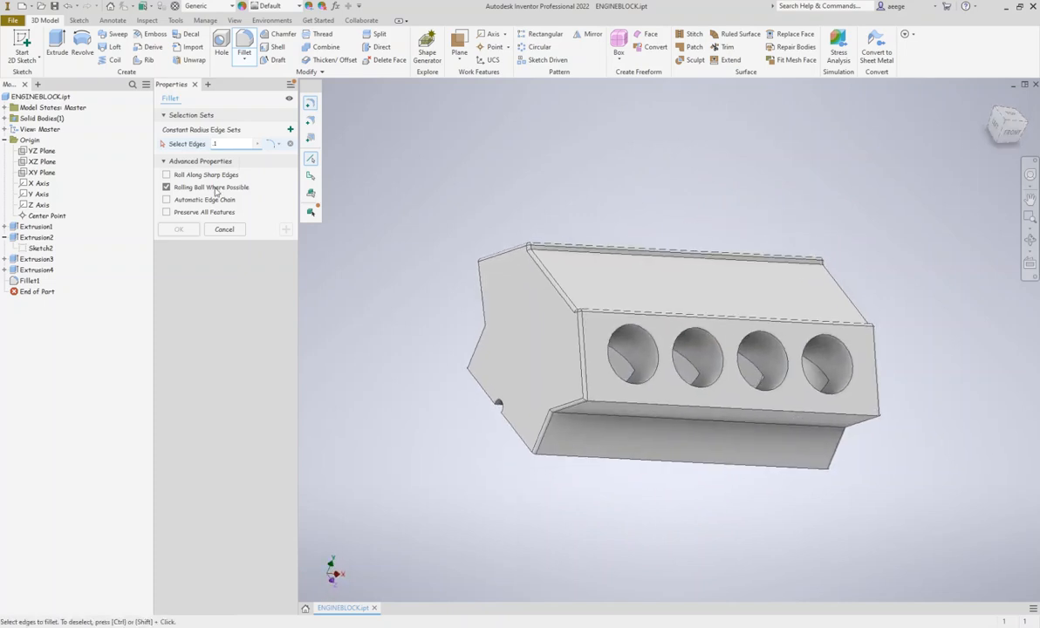
left_click(194, 85)
Assign the material Aluminum 6061-AHC from the Inventor Material Library to the engine block
middle_click_drag(561, 212, 470, 180)
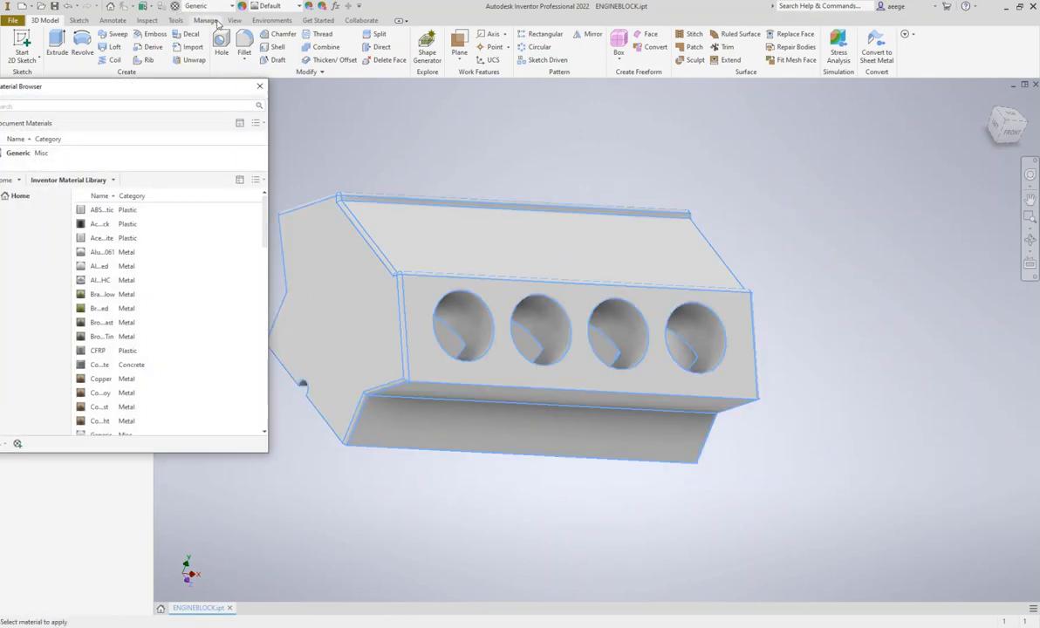
left_click(233, 7)
left_click_drag(289, 171, 276, 277)
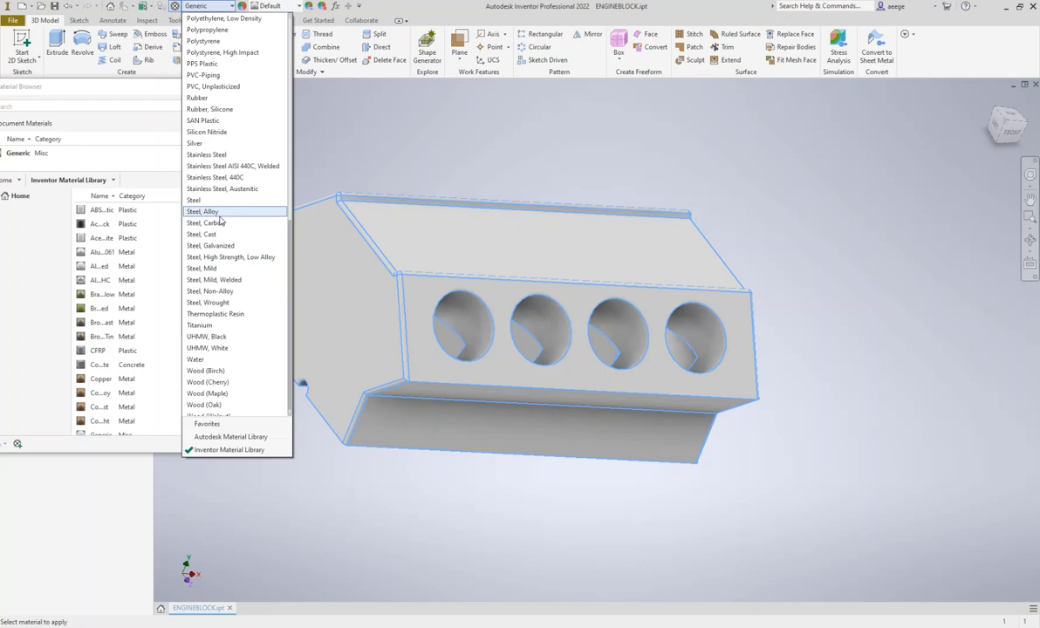
scroll(218, 218, "up", 12)
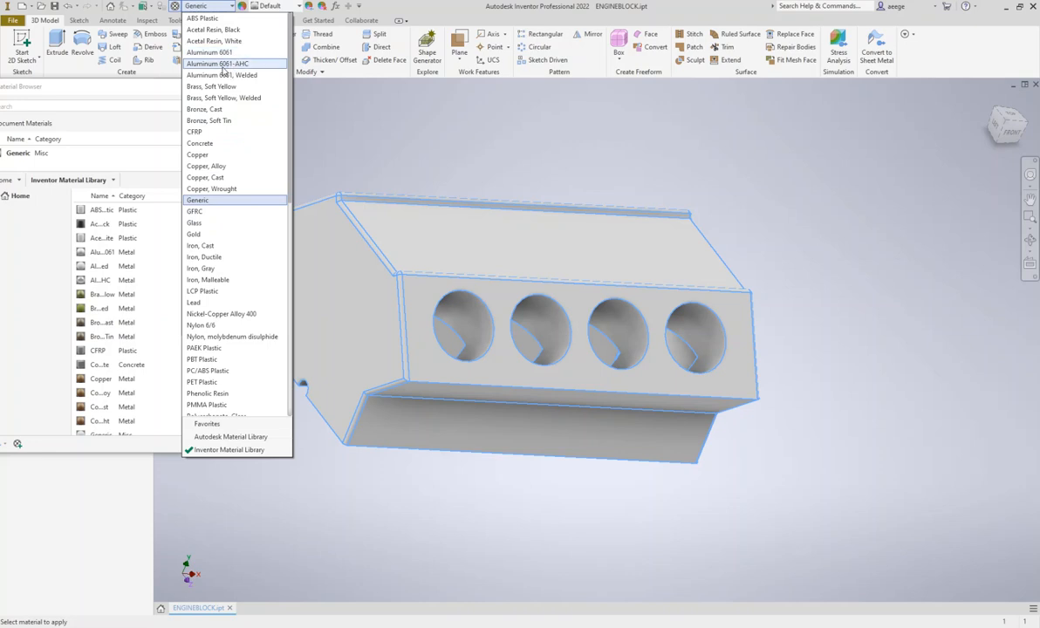
left_click(222, 65)
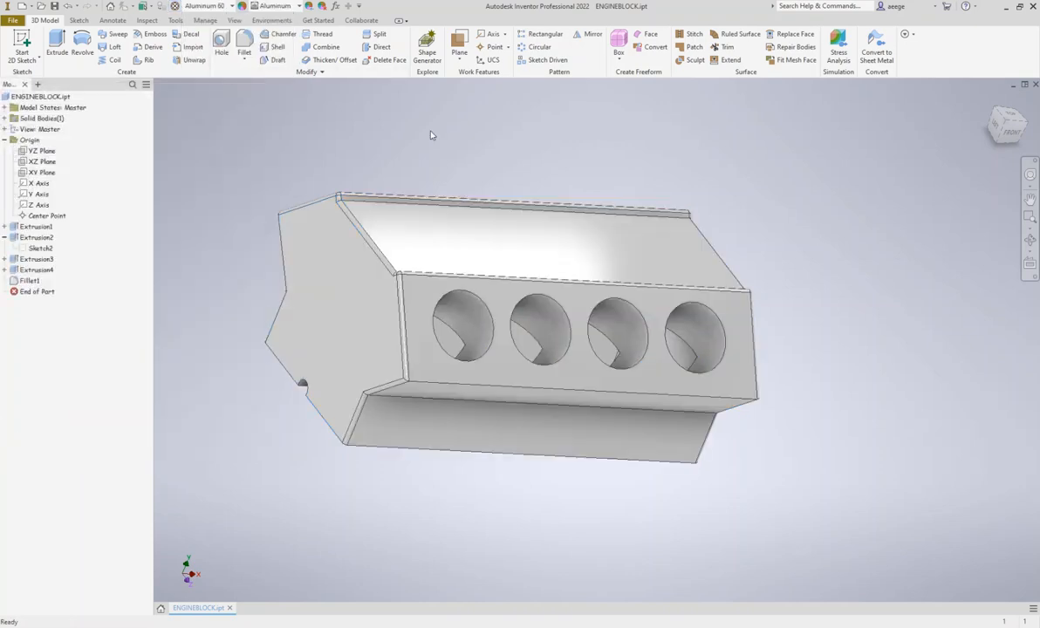
Examine the aluminum engine block from several sides, including its end faces, bores and underside pocket
middle_click_drag(807, 116, 567, 131, "shift")
middle_click_drag(512, 321, 509, 244, "shift")
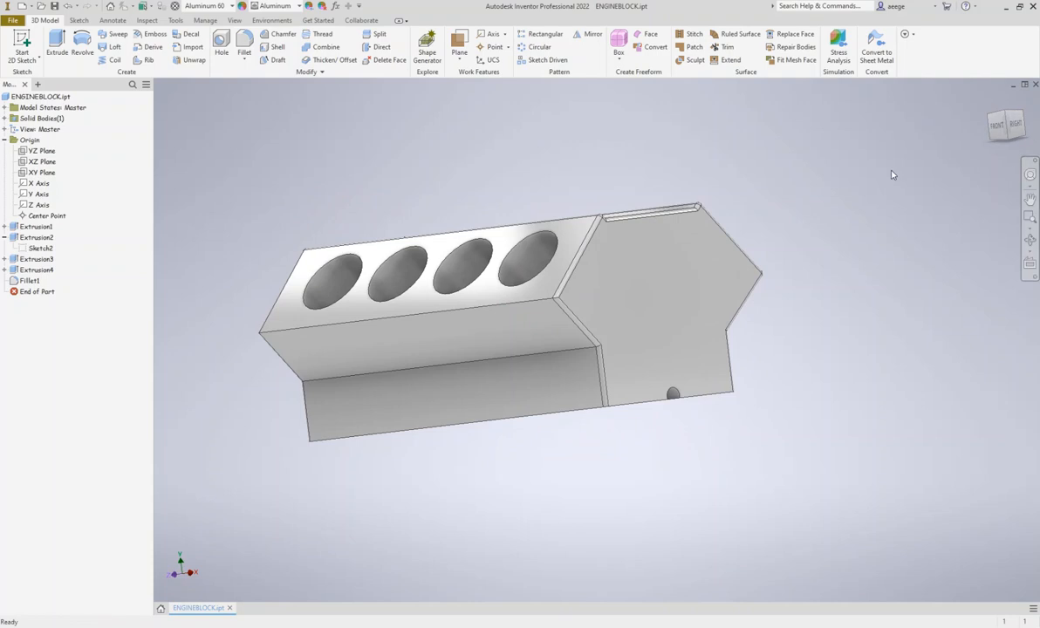
left_click(1014, 129)
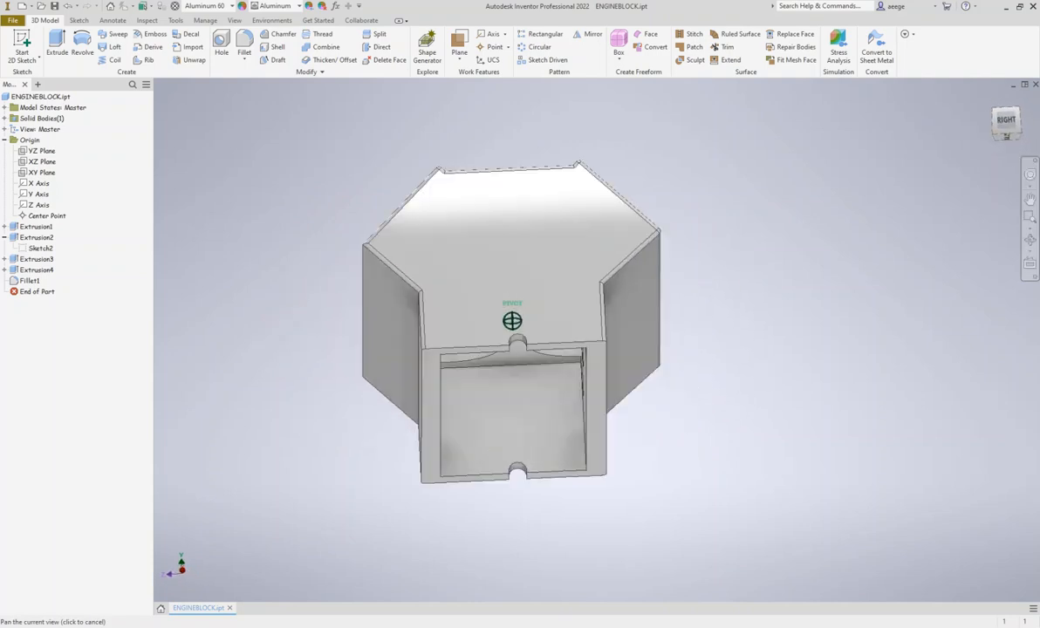
left_click_drag(1012, 129, 929, 120)
middle_click_drag(541, 366, 646, 393, "shift")
middle_click_drag(559, 393, 489, 274, "shift")
left_click_drag(977, 110, 933, 150)
left_click_drag(1010, 140, 902, 87)
left_click(1030, 241)
left_click_drag(626, 293, 520, 252)
left_click_drag(710, 188, 659, 286)
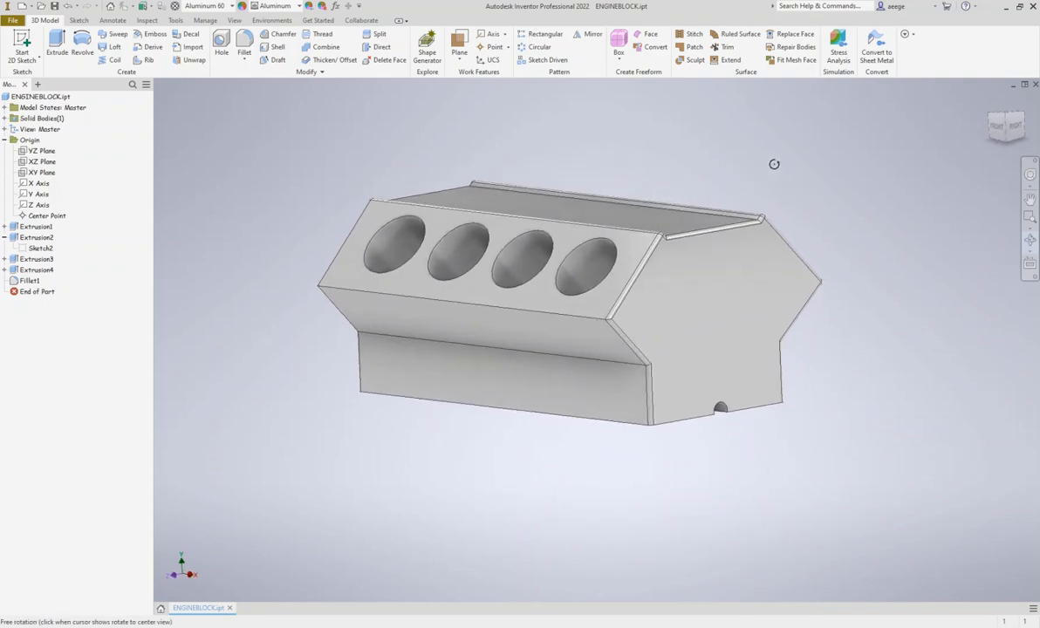